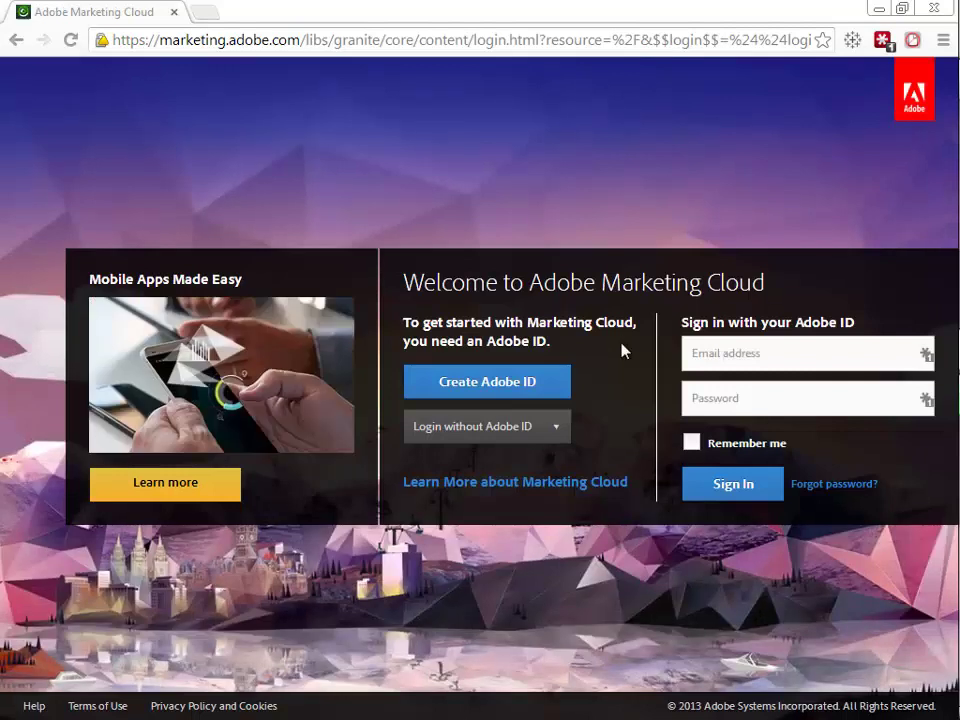
Log in without an Adobe ID as Adobe SiteCatalyst, keeping Version 15, and sign in.
click(558, 434)
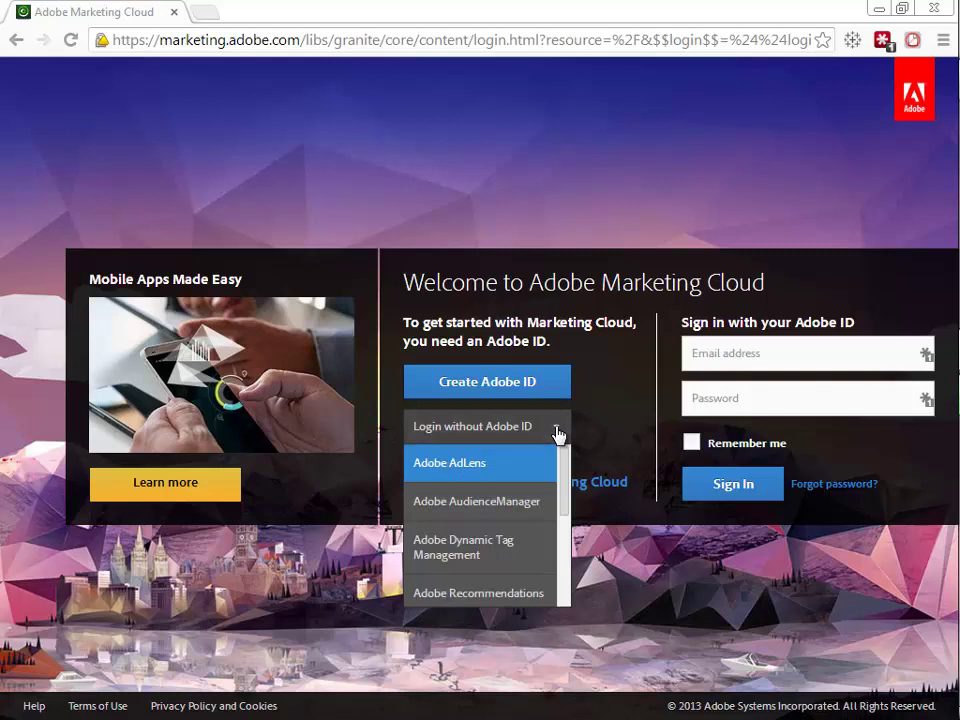
drag(564, 467, 563, 545)
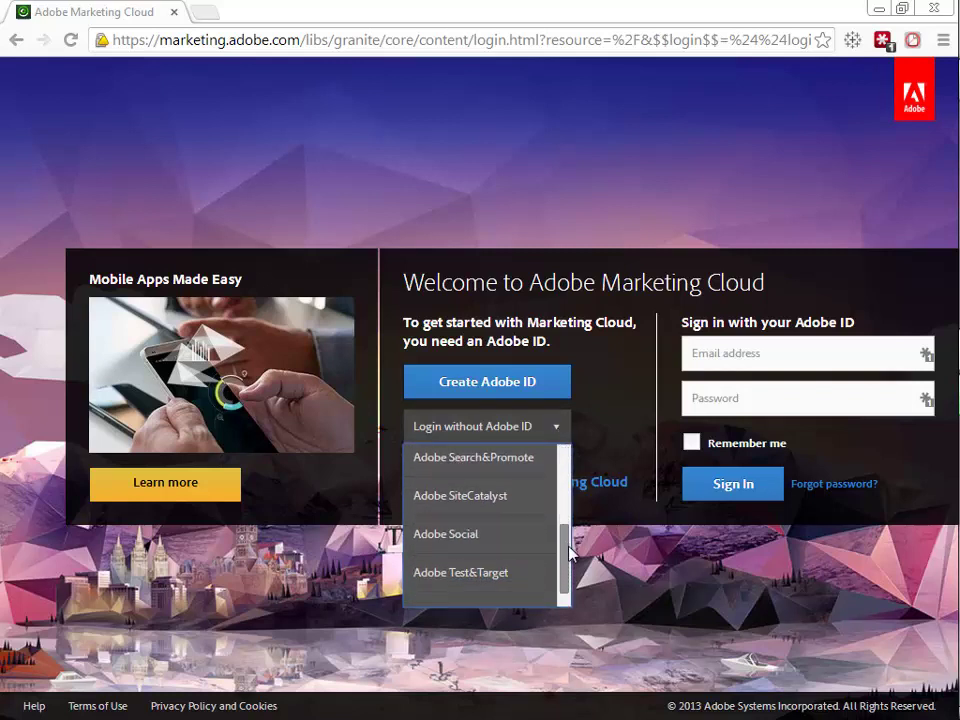
click(497, 508)
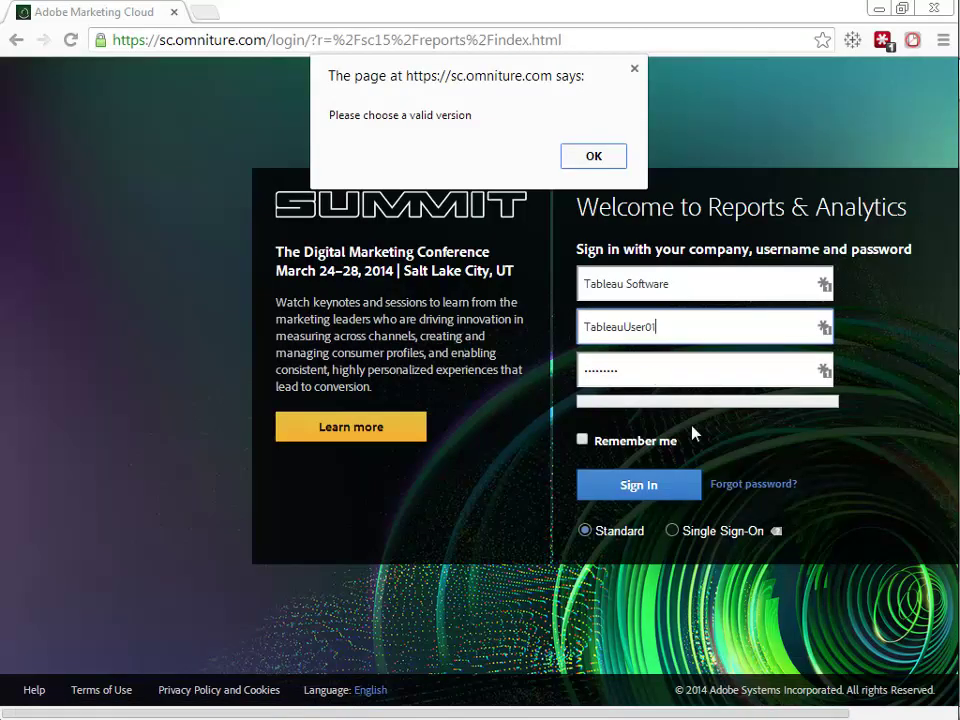
click(594, 155)
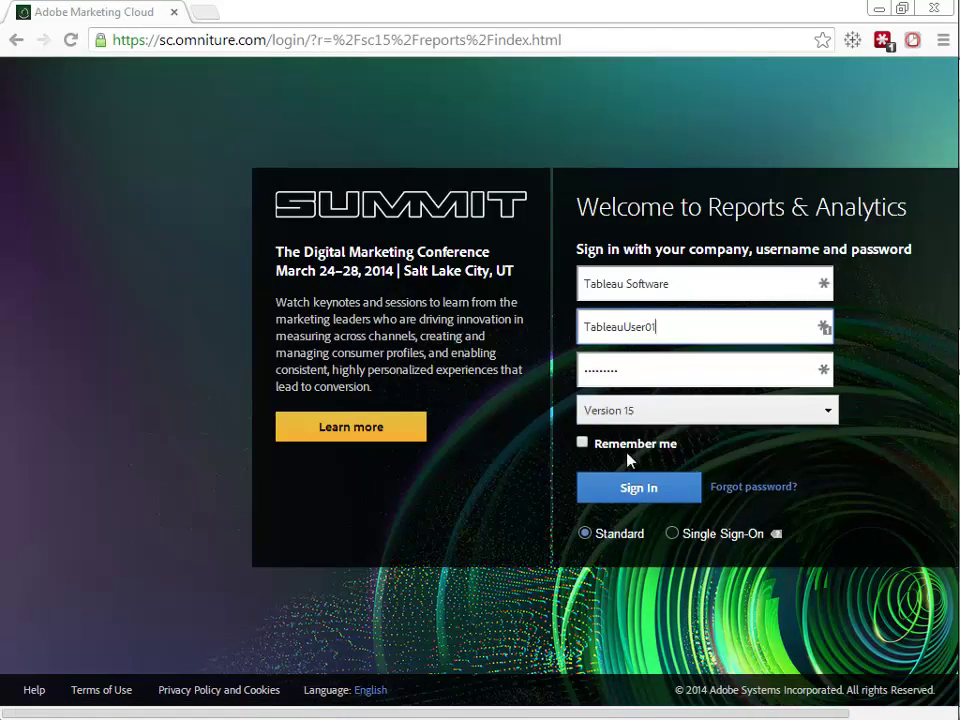
click(623, 495)
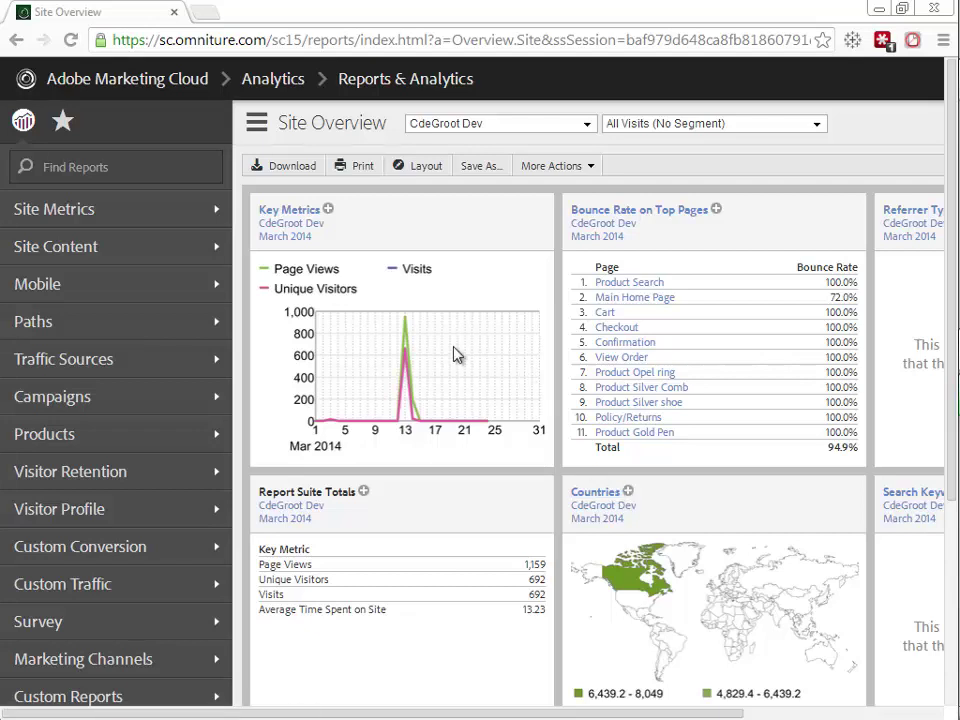
Show the Marketing Cloud menu's Reports & Analytics tools, including Data Warehouse.
click(163, 88)
mouse_move(200, 120)
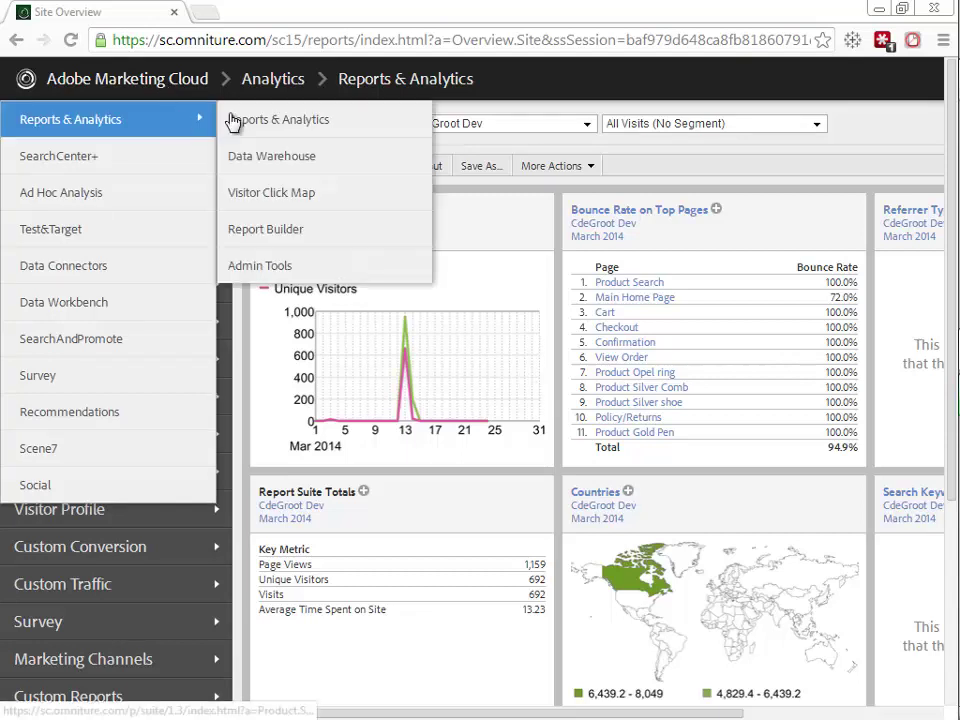
Start a Data Warehouse request named Adobe-Web-Data.
click(274, 168)
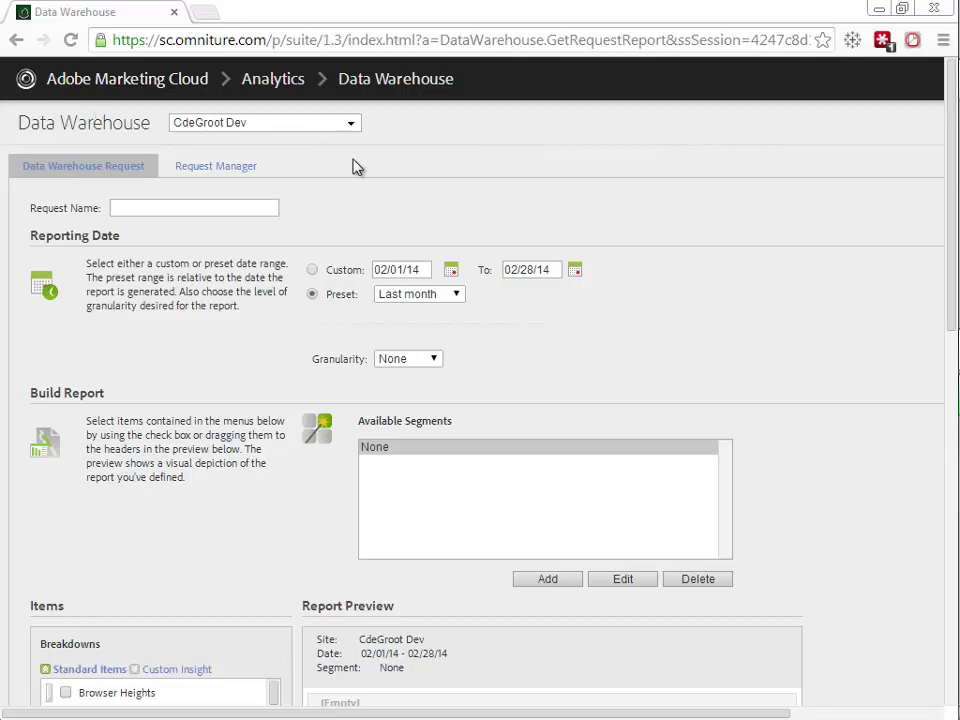
click(247, 209)
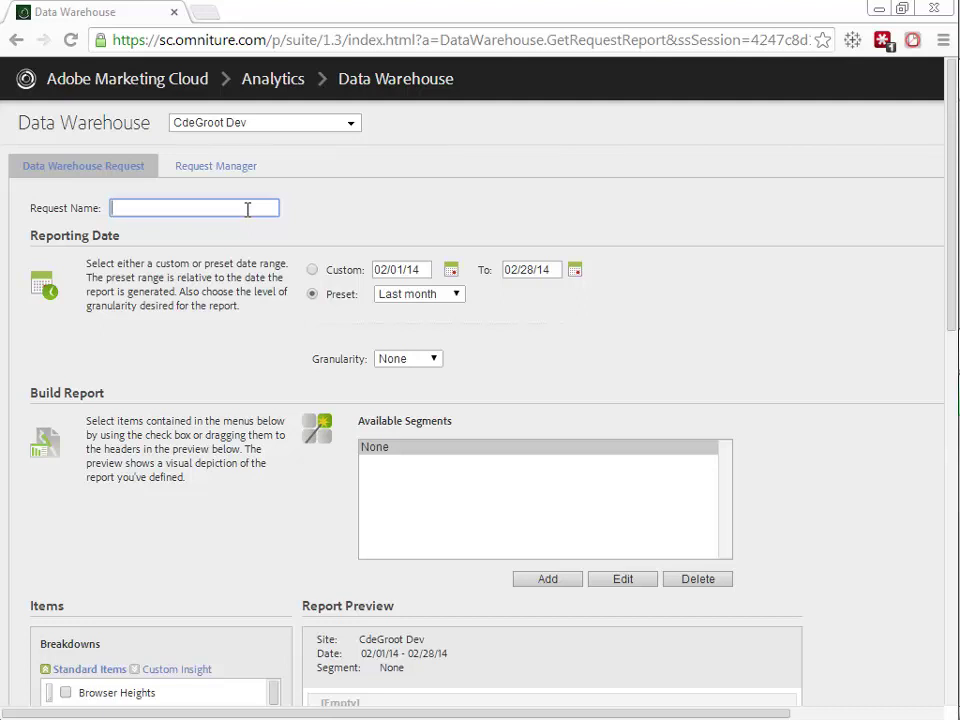
text(Adobe)
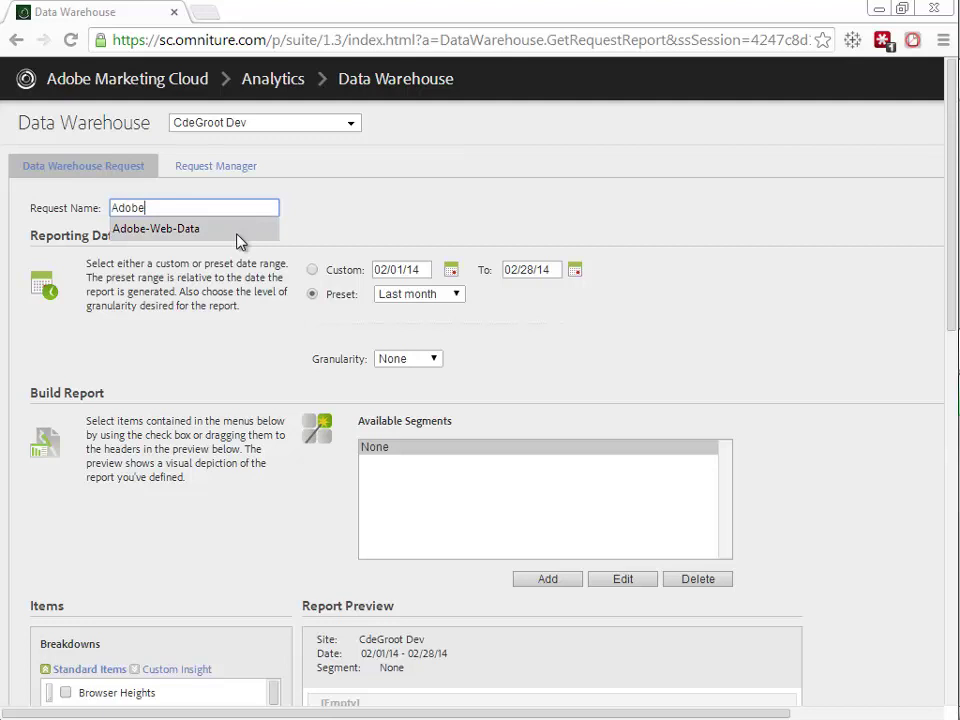
click(238, 232)
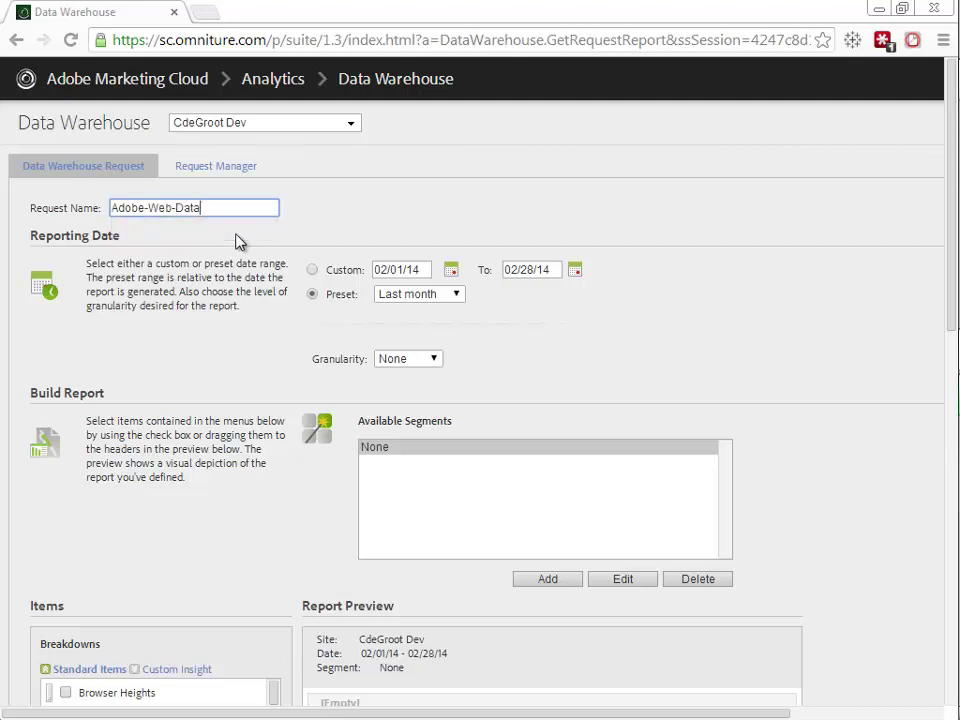
Set the custom start date to 02/01/13 and granularity to Daily.
click(431, 271)
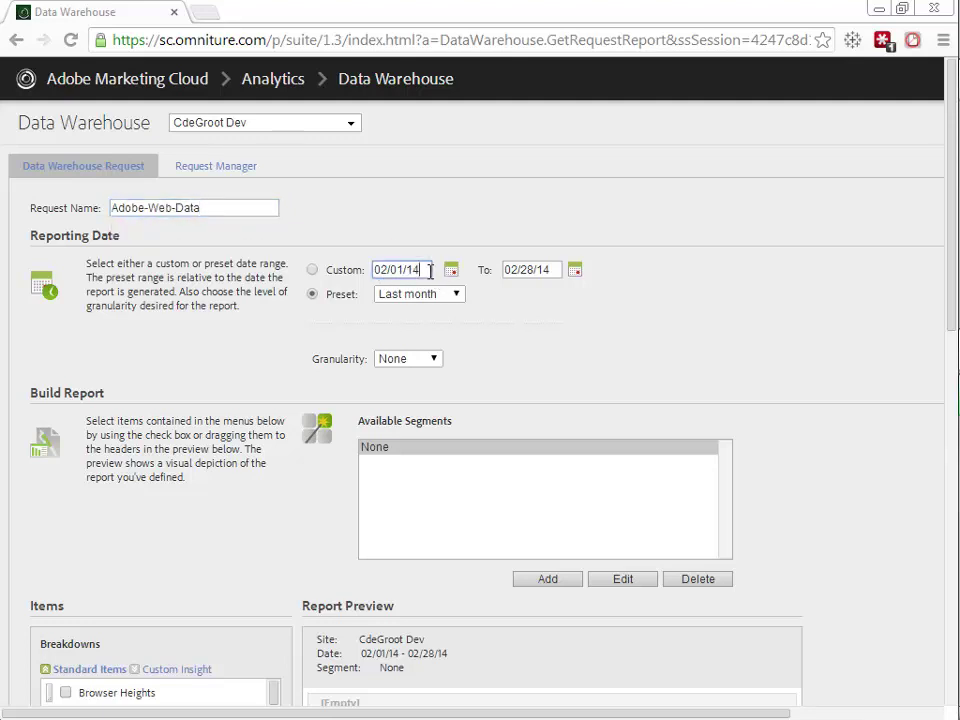
key(BackSpace)
text(3)
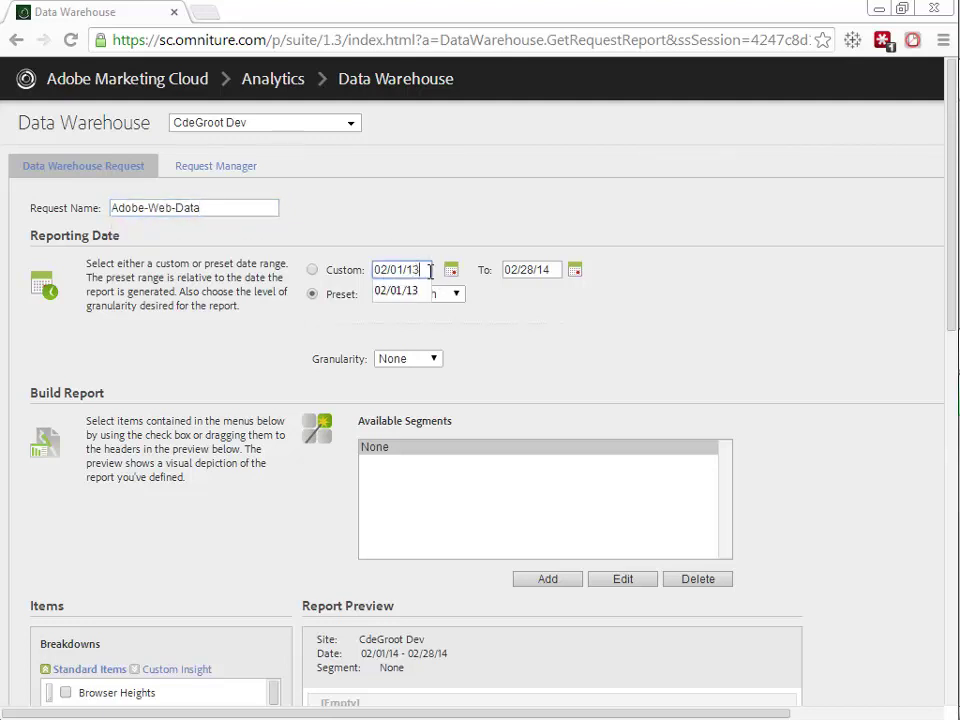
click(520, 318)
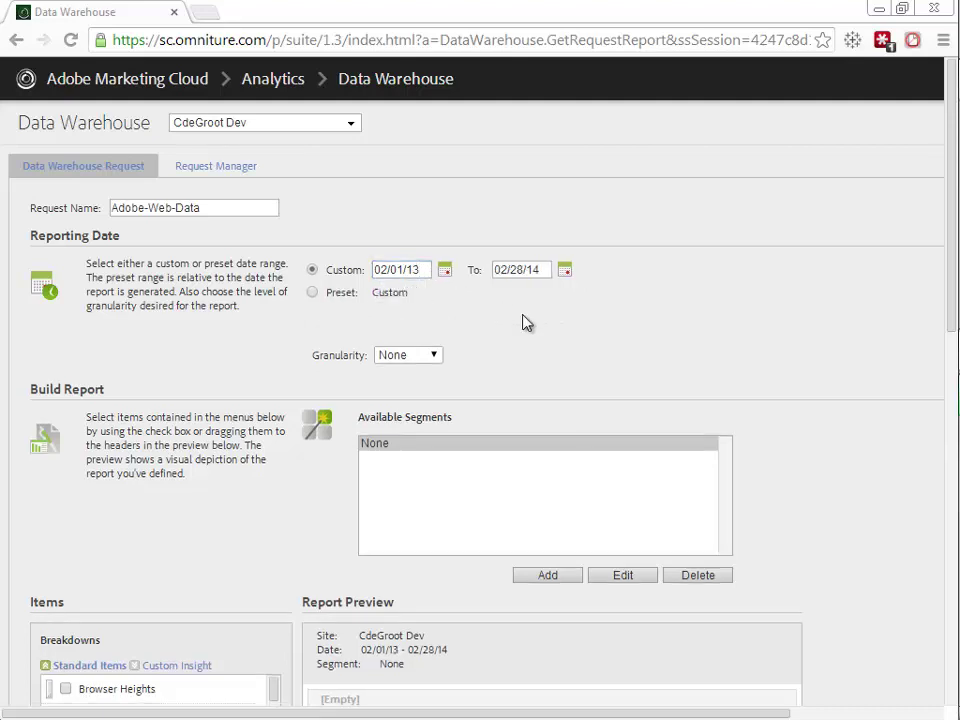
click(407, 356)
click(407, 399)
mouse_move(957, 183)
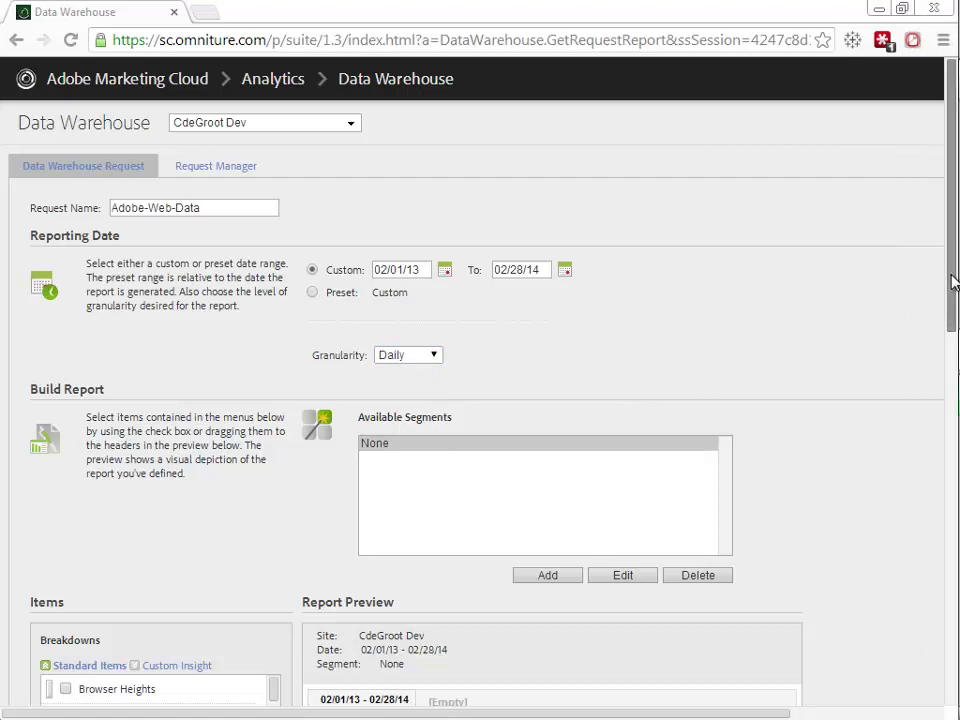
Add Pages, Products, Time Spent on Page, Time Spent per Visit and Visitor Id breakdowns.
drag(953, 283, 954, 428)
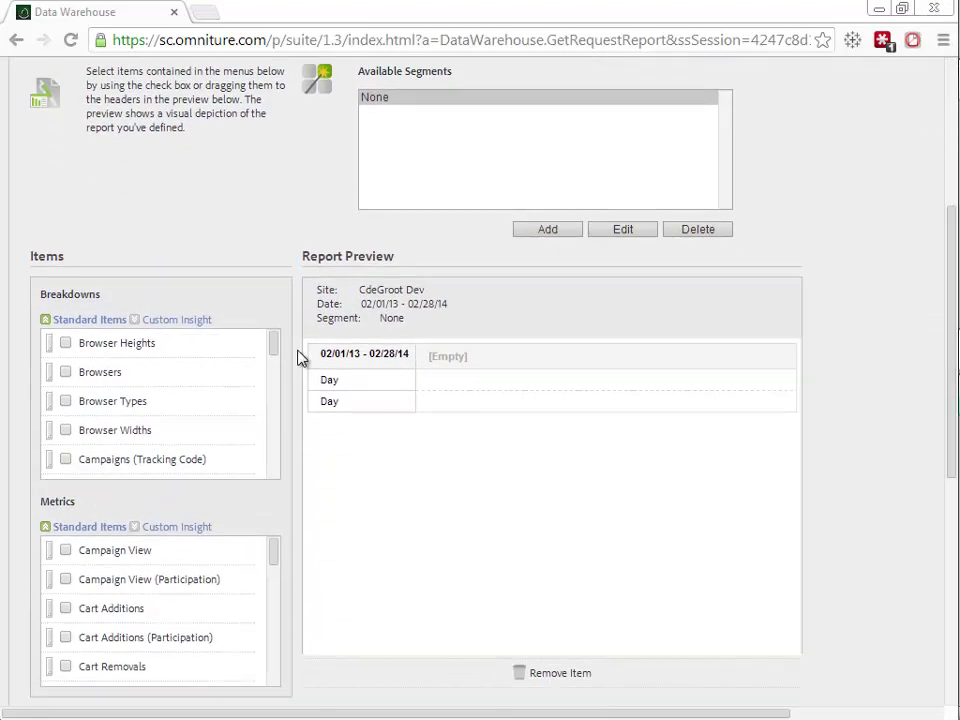
drag(272, 347, 274, 439)
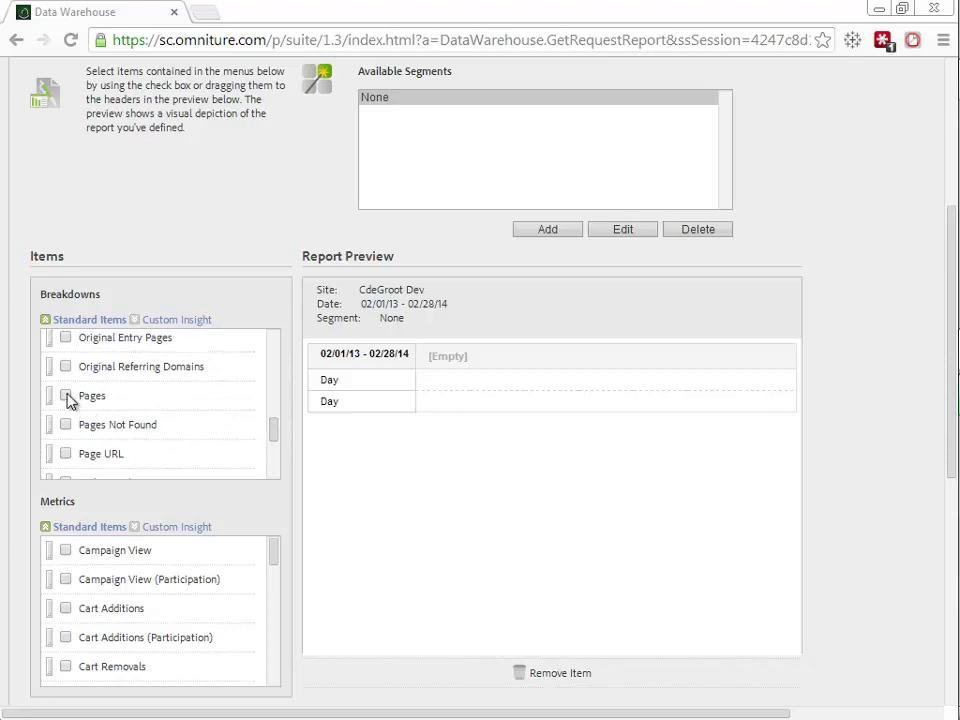
click(66, 396)
drag(276, 432, 274, 437)
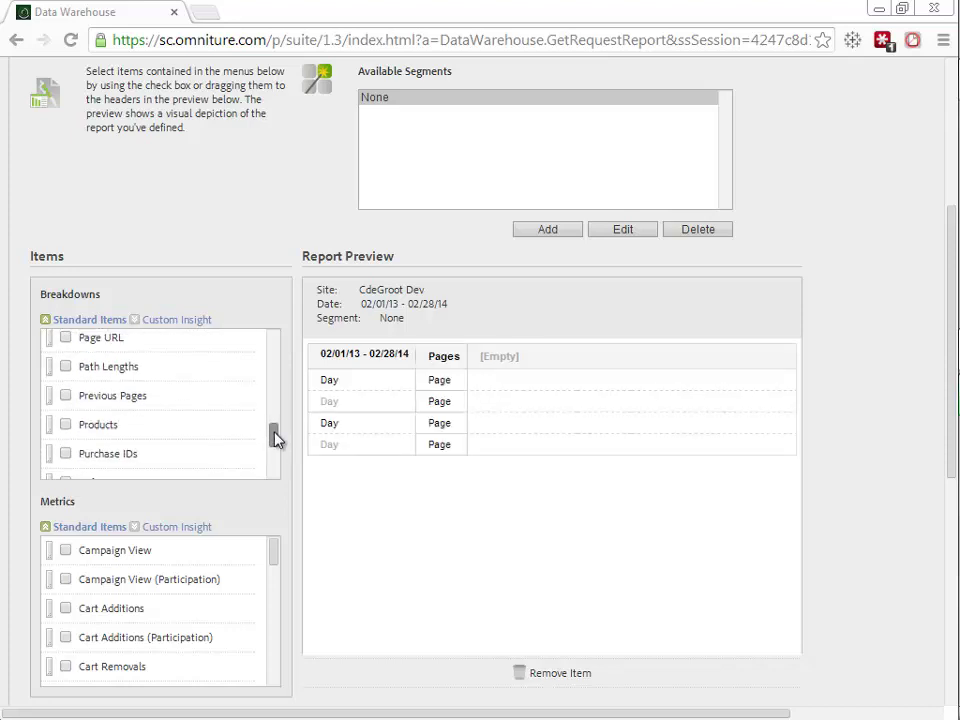
click(66, 425)
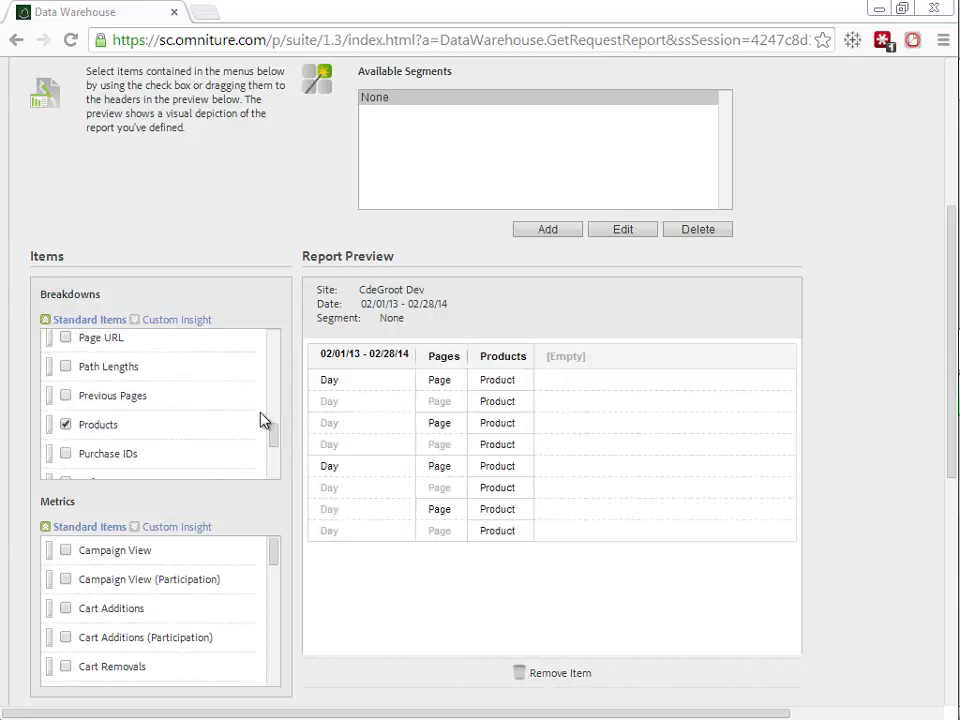
drag(270, 428, 274, 456)
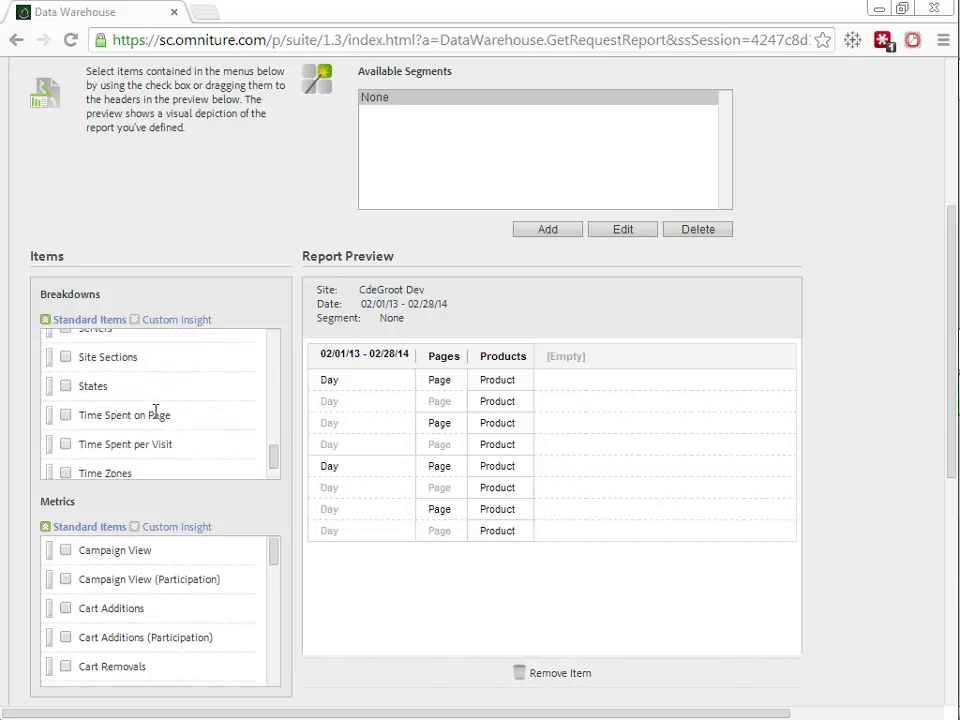
click(65, 415)
click(65, 444)
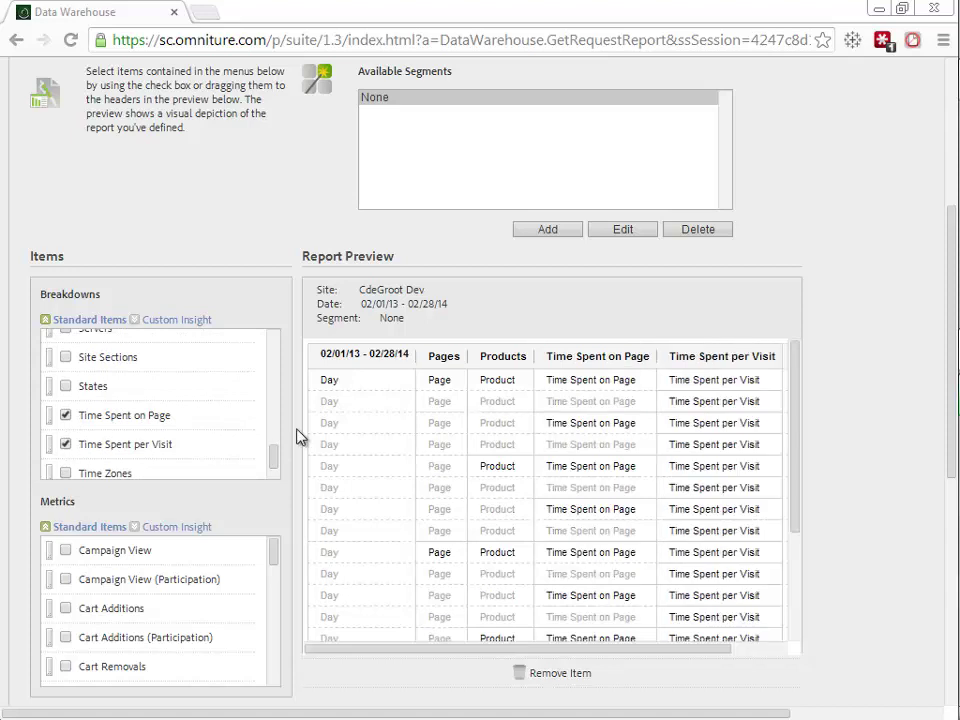
drag(276, 452, 278, 478)
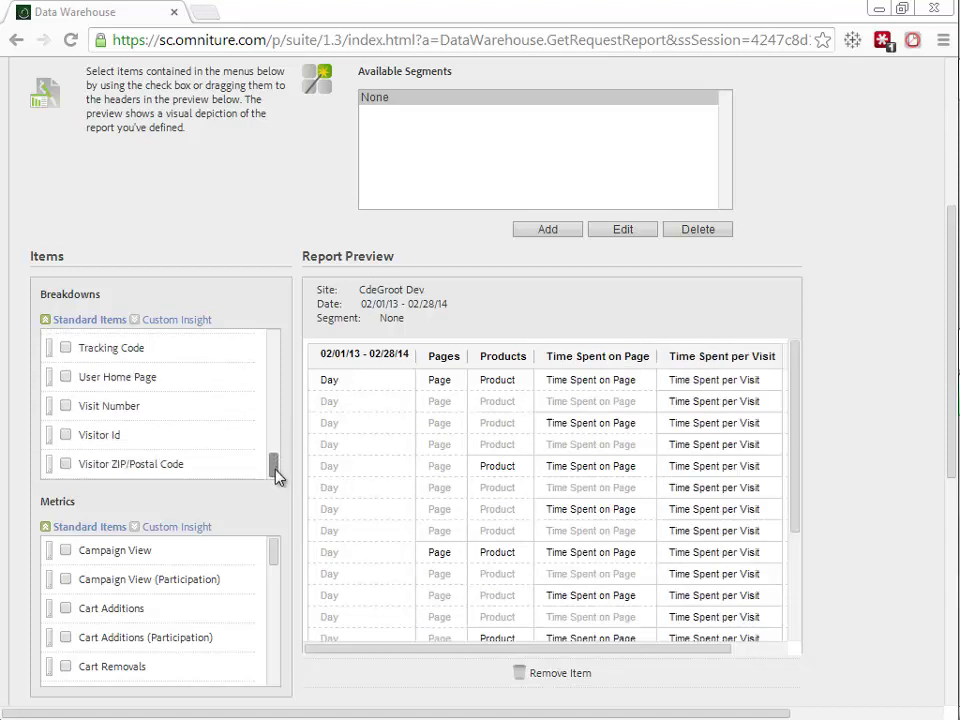
click(65, 434)
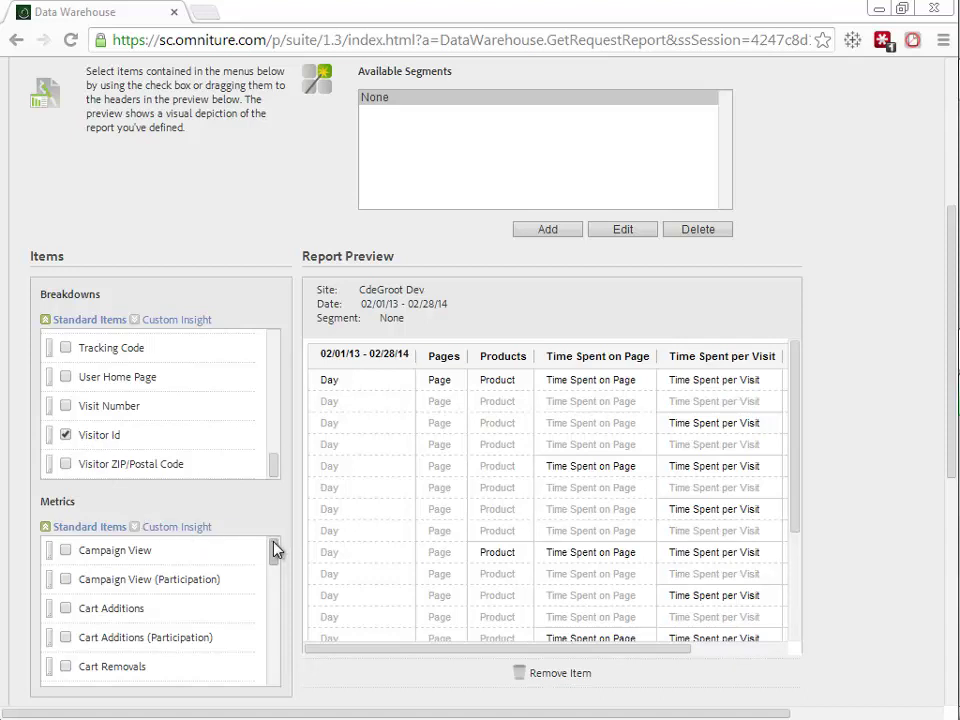
Add Page Views, Unique Visitors and Visits as report metrics.
drag(276, 548, 275, 632)
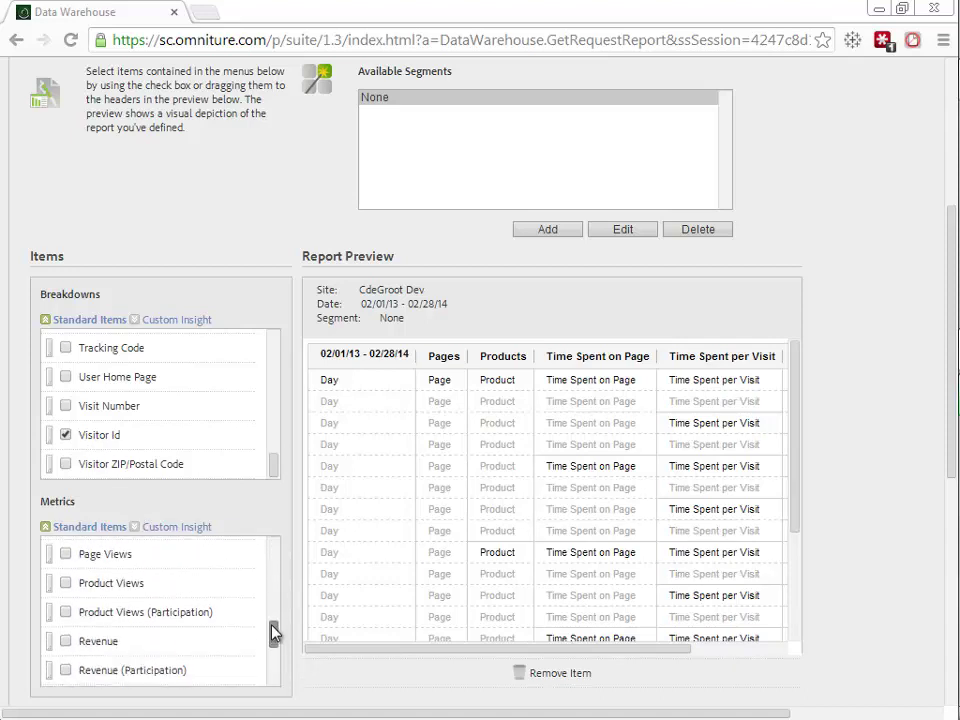
click(65, 554)
drag(274, 632, 279, 662)
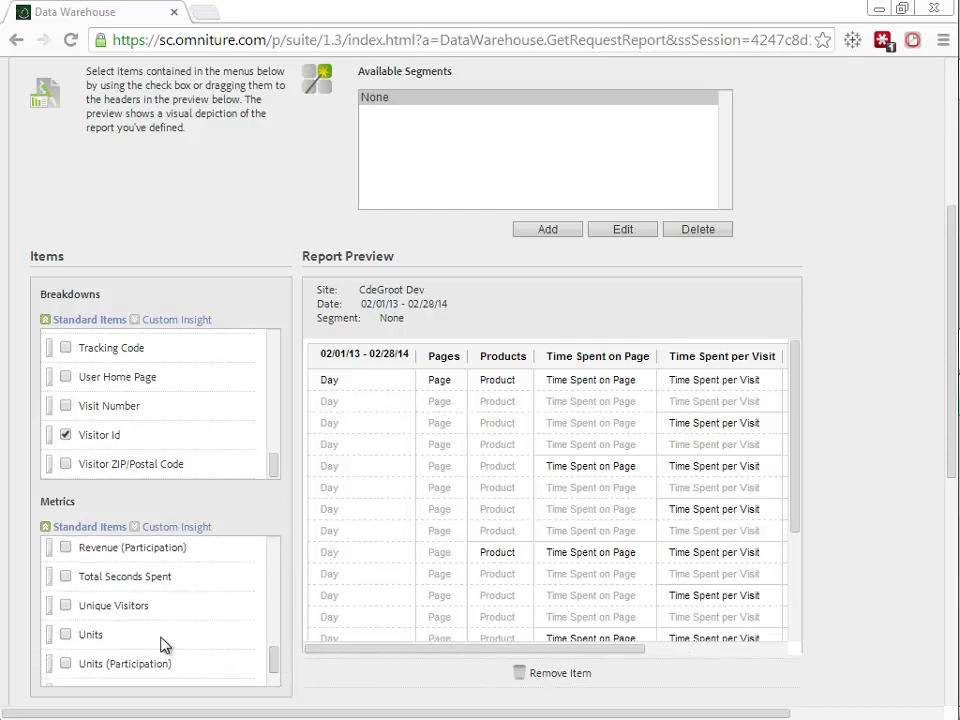
click(65, 605)
scroll(272, 645, up, 3)
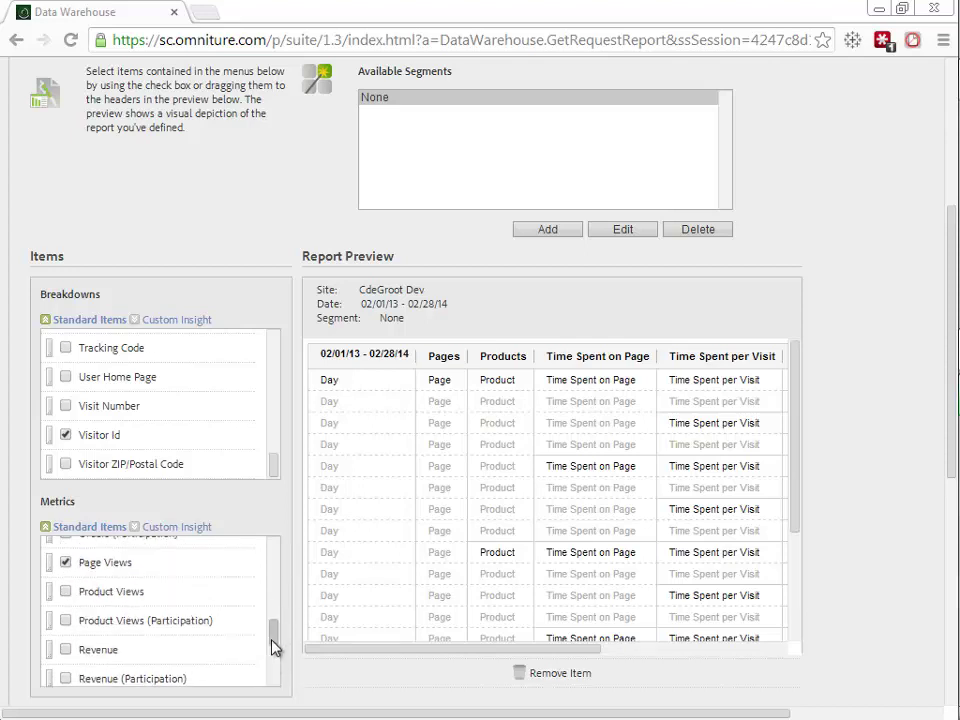
scroll(272, 700, down, 4)
click(65, 642)
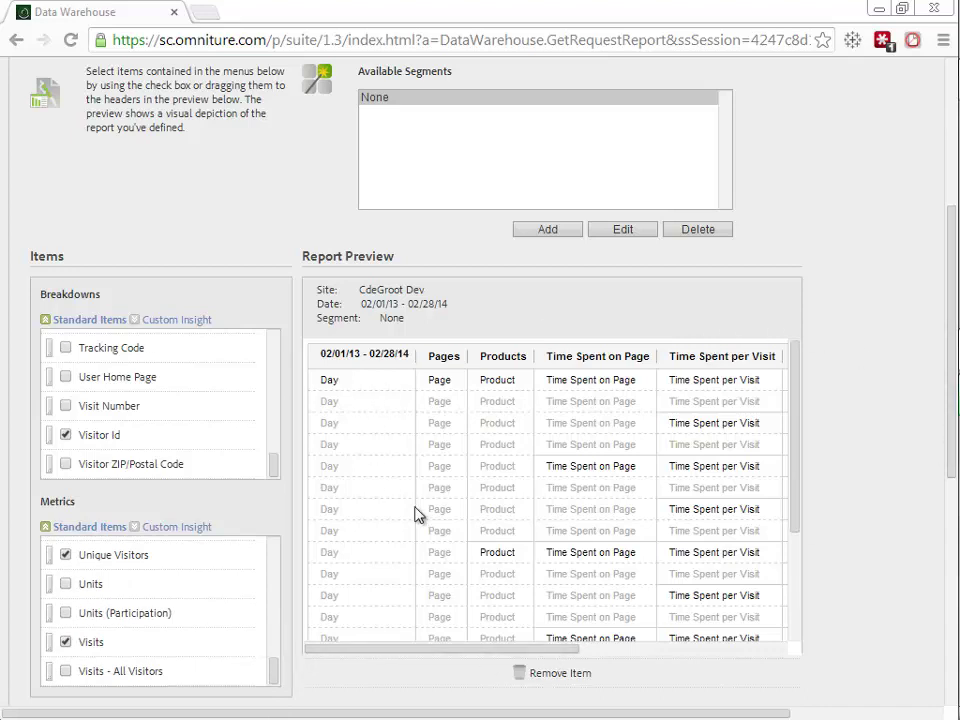
In Advanced Delivery Options, choose Tableau Format (TDE) for the report.
mouse_move(957, 420)
drag(952, 445, 949, 594)
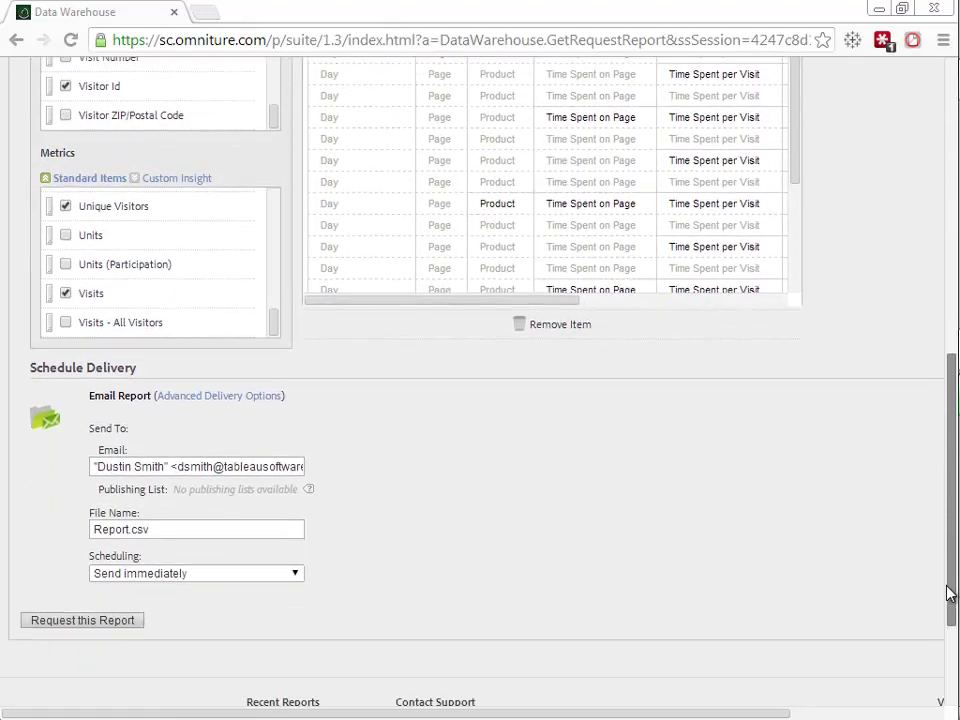
click(245, 398)
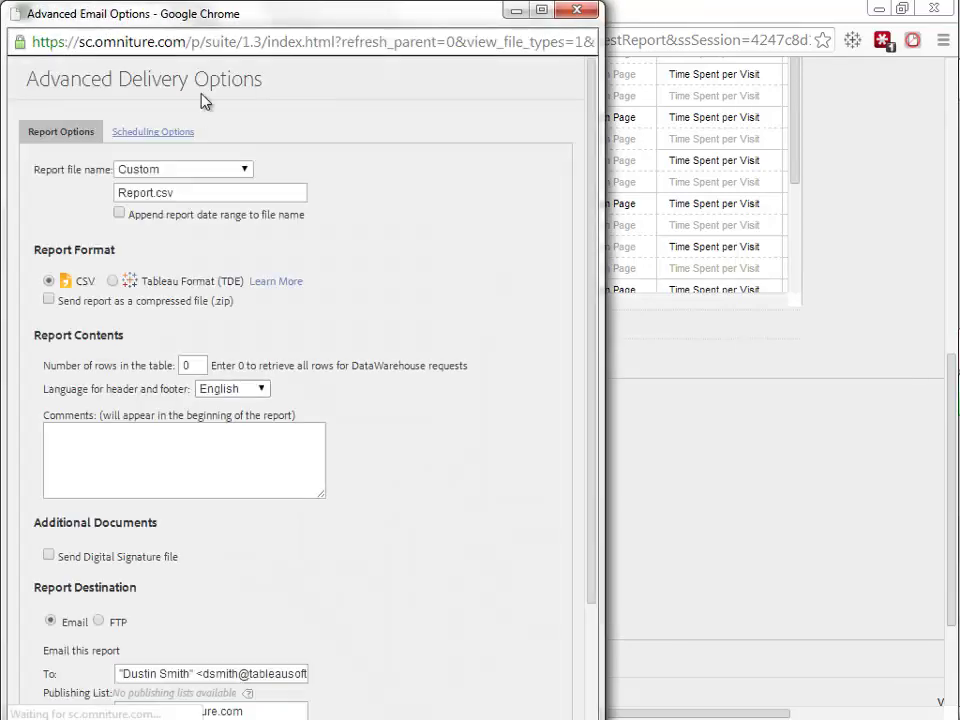
click(112, 281)
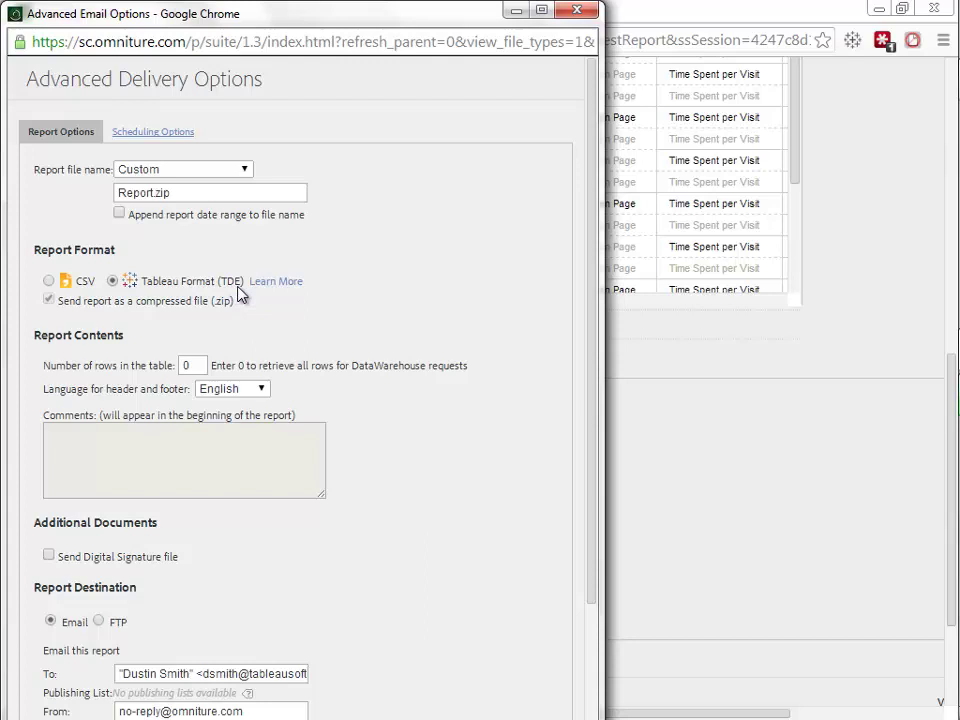
Name the emailed file Adobe-Web-Data.zip and confirm the email delivery options.
click(151, 193)
drag(151, 193, 81, 200)
key(BackSpace)
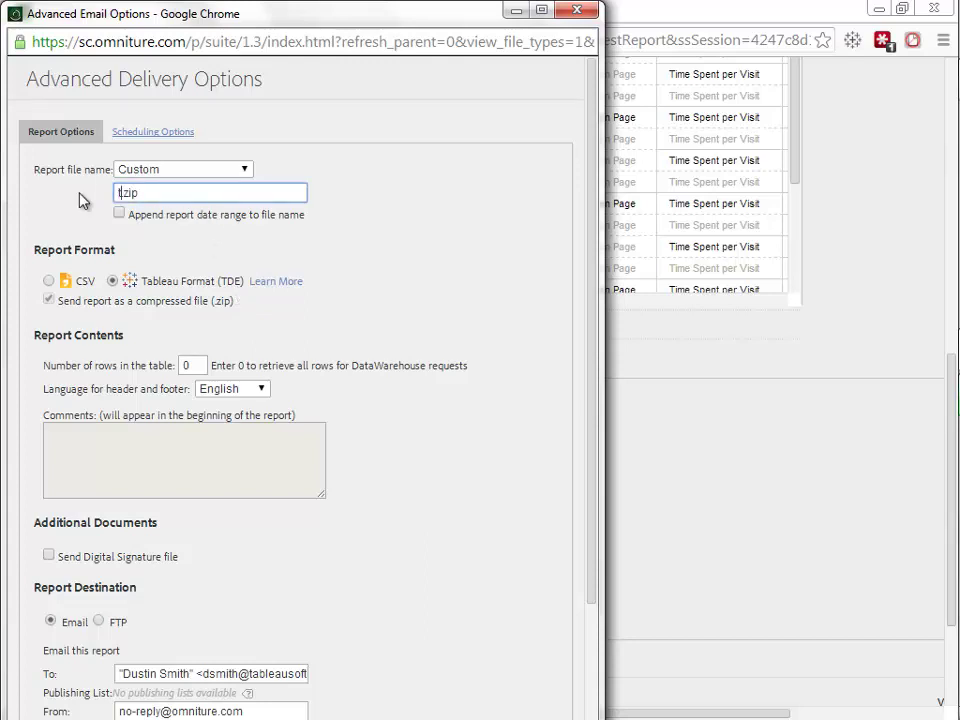
text(Ad)
text(obeR)
key(BackSpace)
text(-Web-Data)
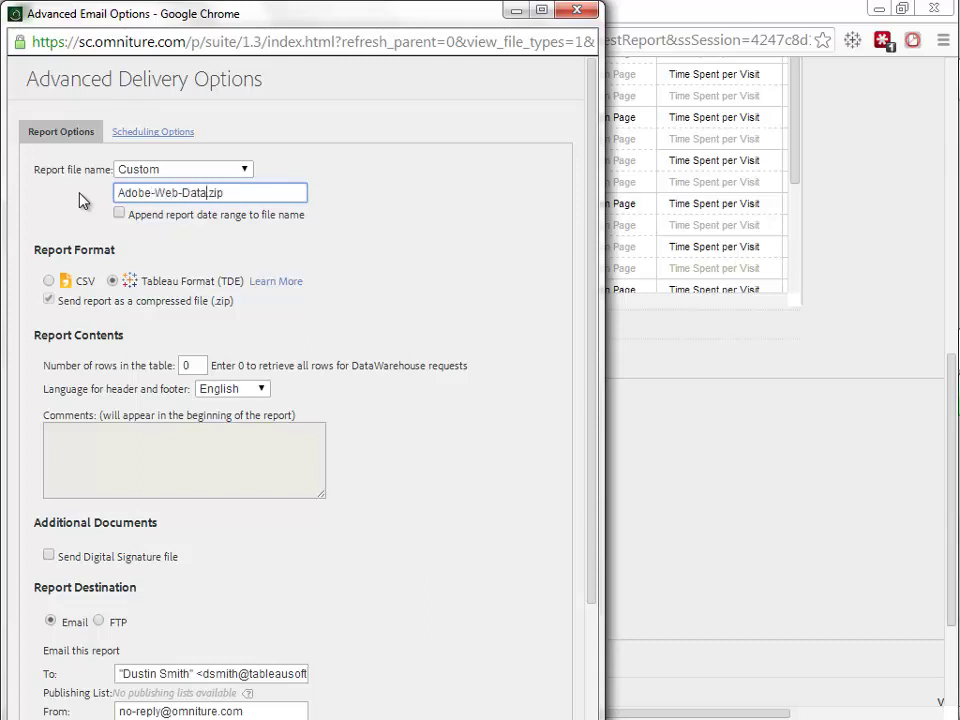
drag(590, 372, 585, 495)
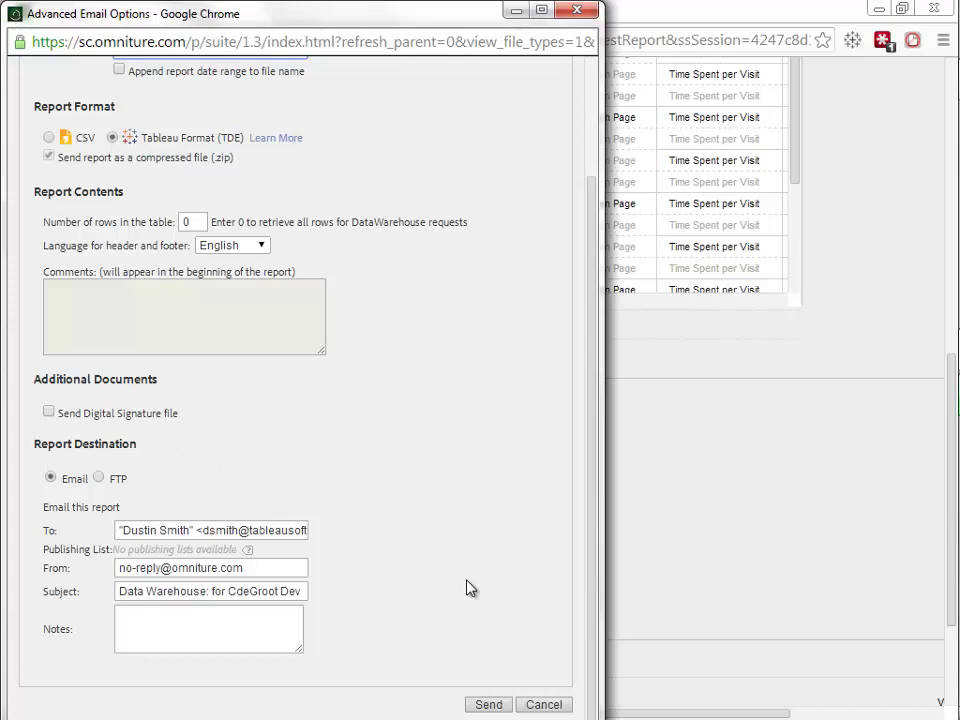
click(489, 705)
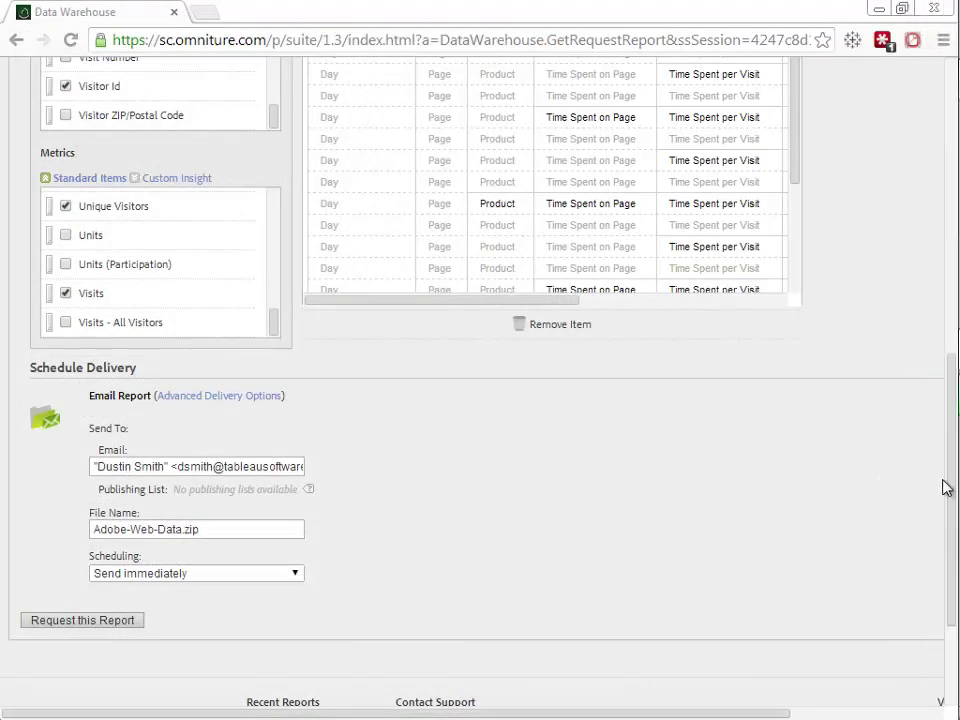
Request the Adobe-Web-Data report and check it in the Request Manager list.
drag(948, 487, 952, 560)
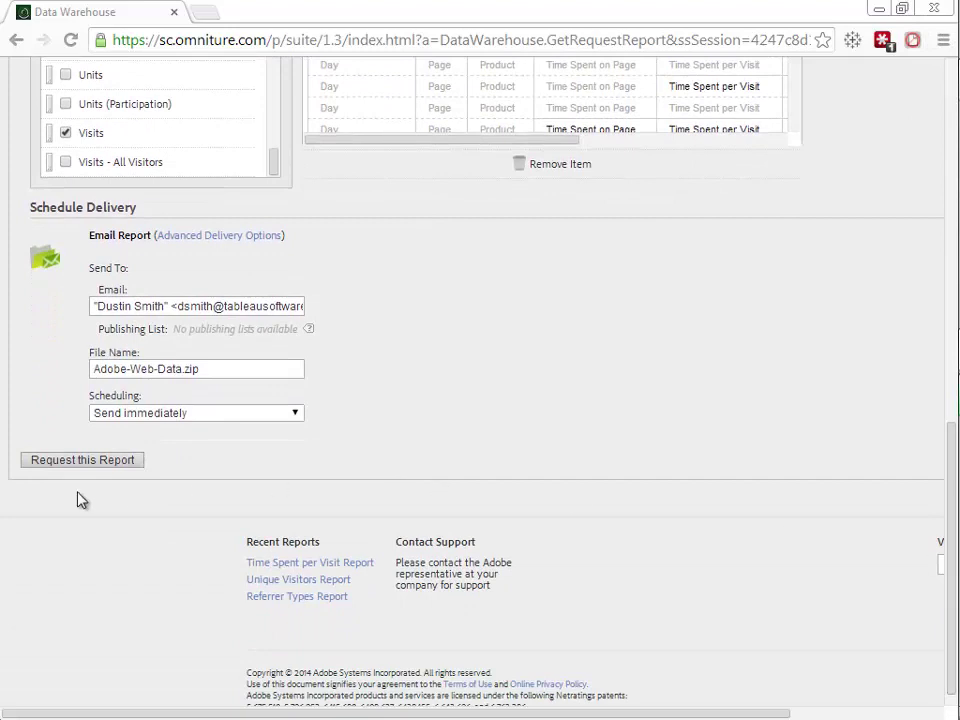
click(84, 463)
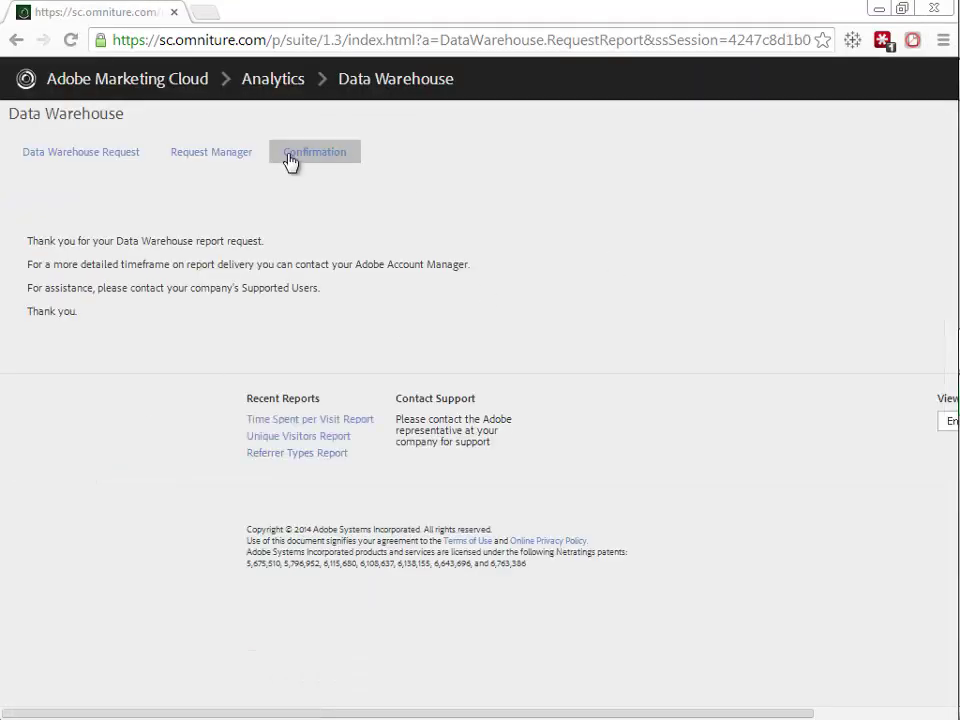
click(226, 164)
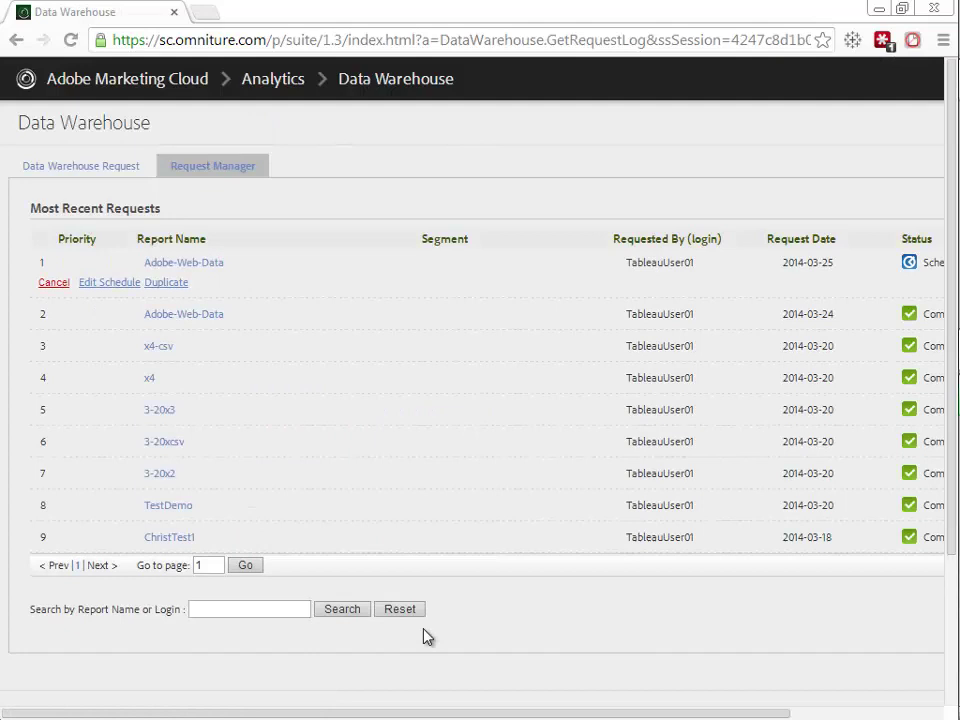
drag(471, 713, 399, 713)
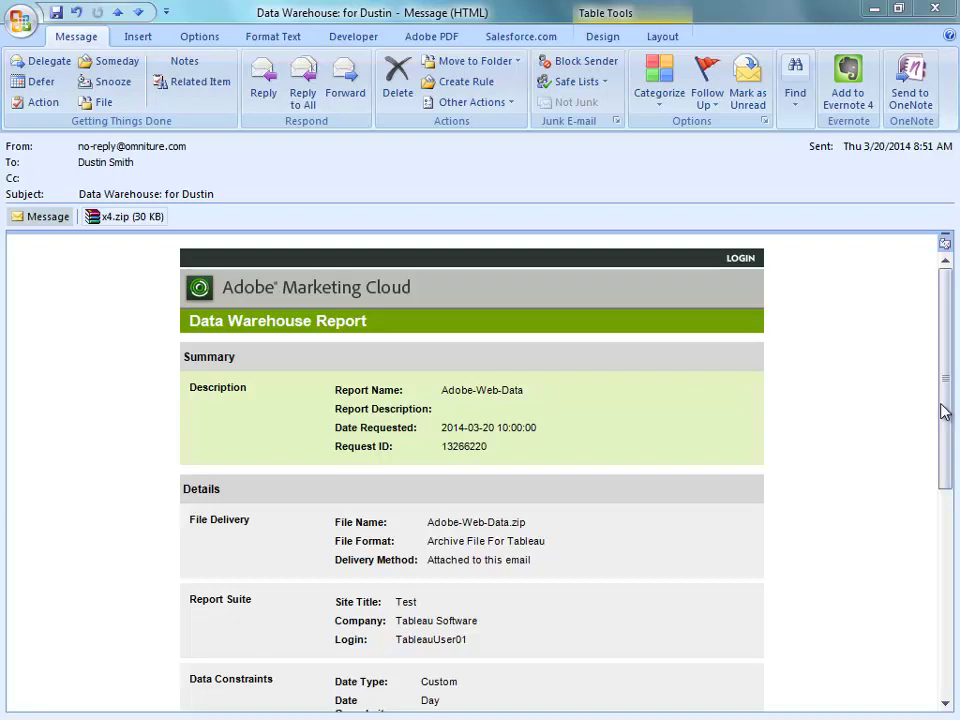
Scroll through the Data Warehouse Report email, then minimize the message window.
drag(943, 414, 946, 433)
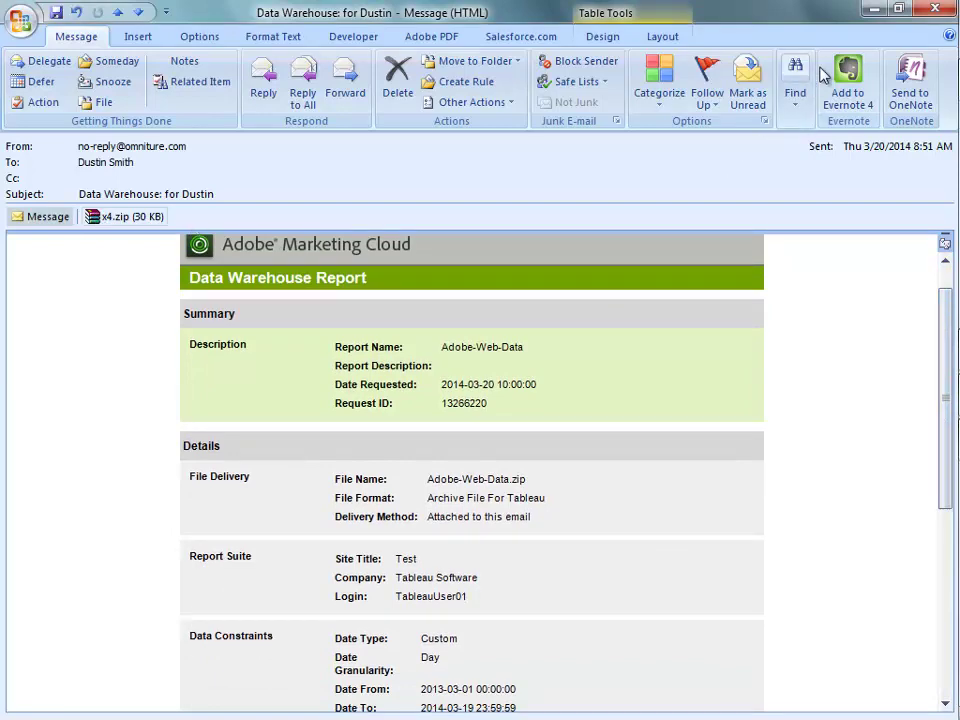
click(879, 8)
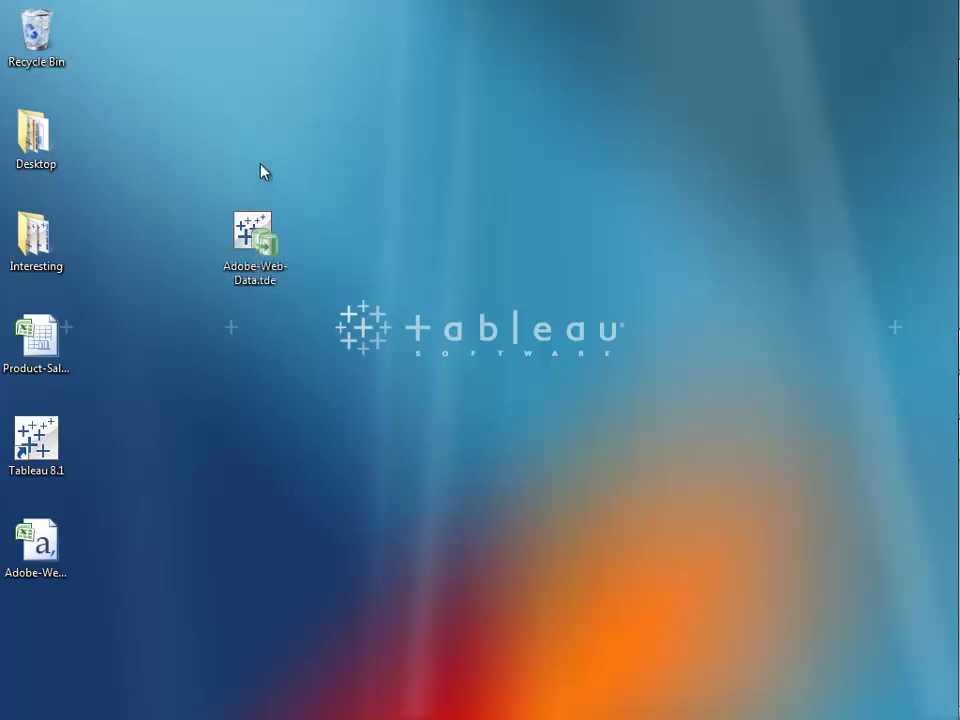
click(254, 238)
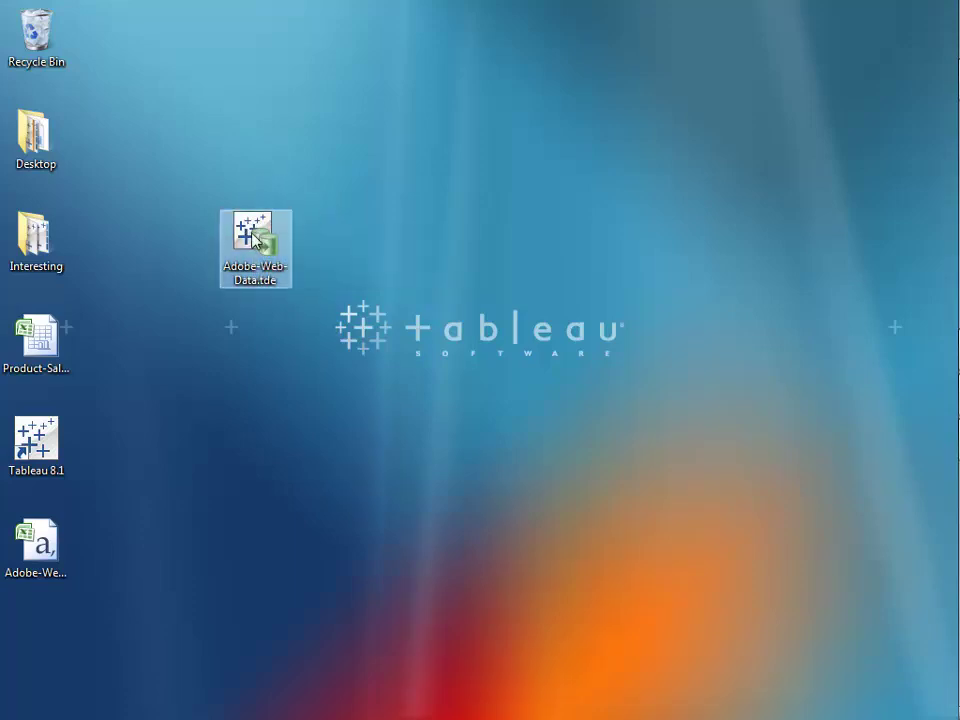
right_click(254, 238)
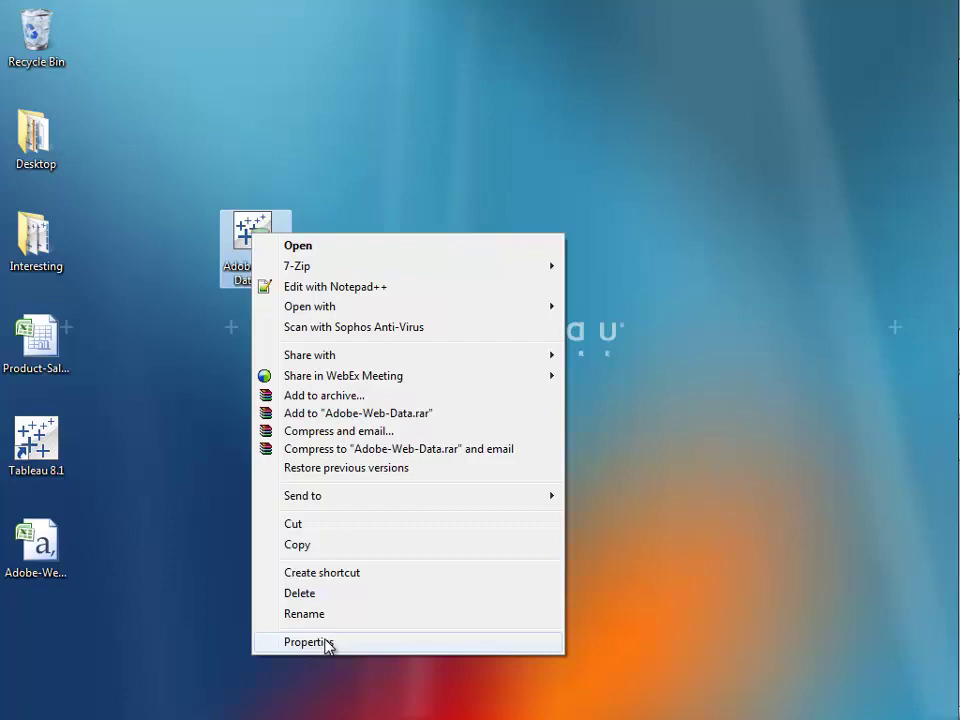
click(326, 643)
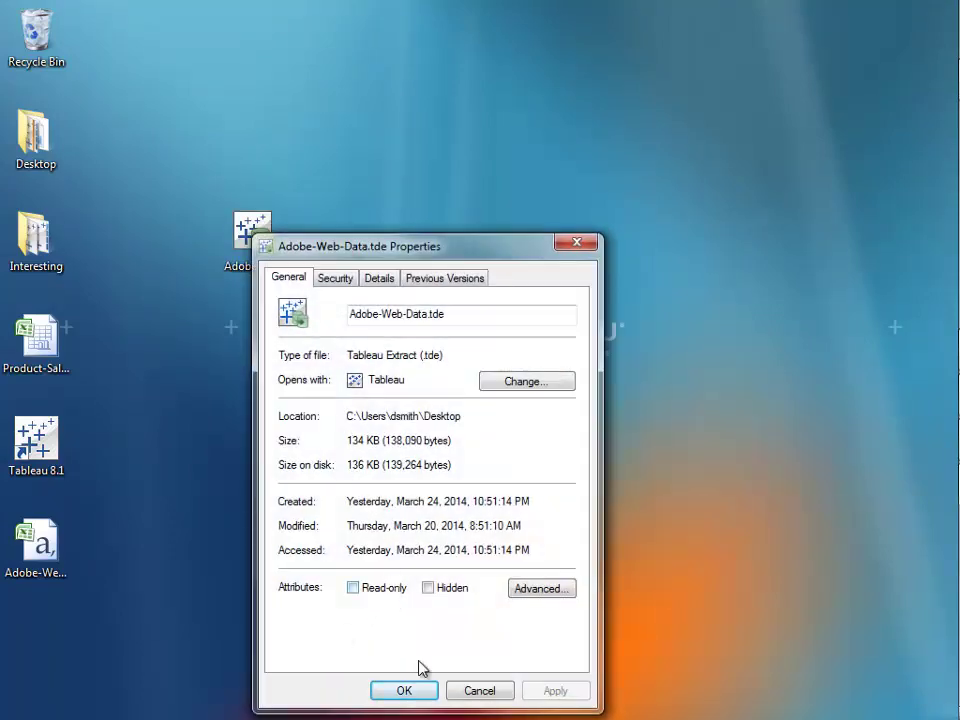
click(405, 690)
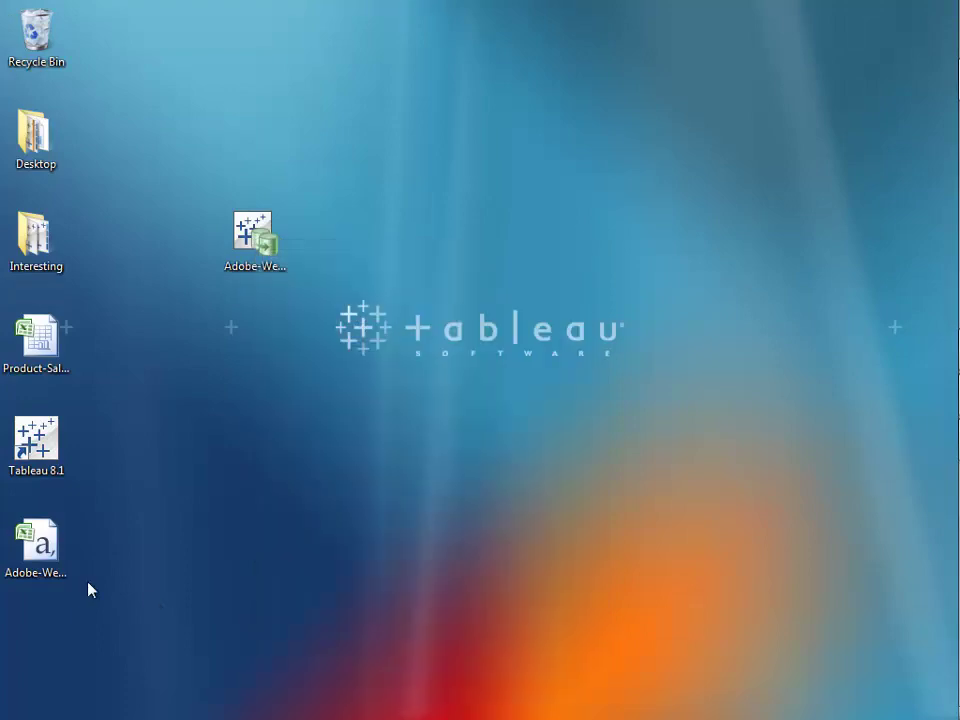
click(37, 548)
right_click(37, 548)
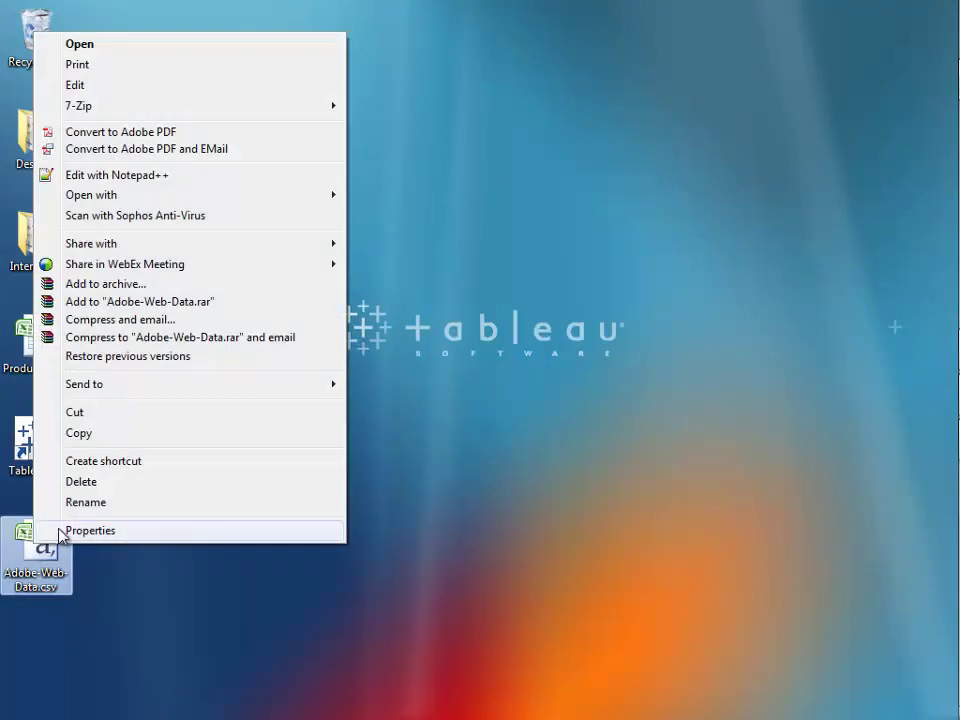
click(62, 530)
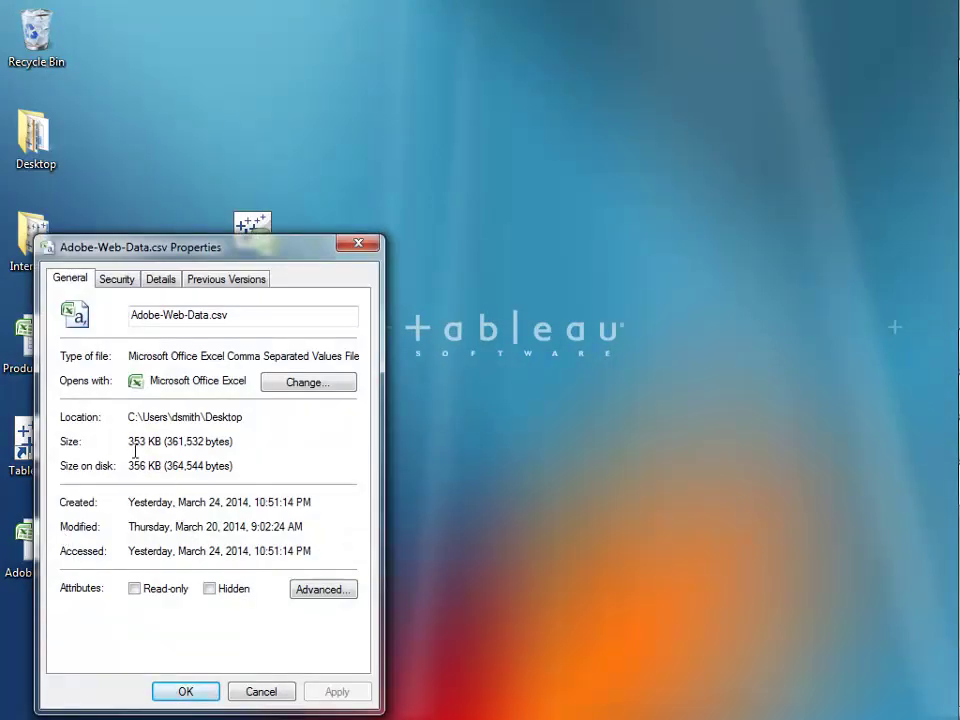
click(181, 694)
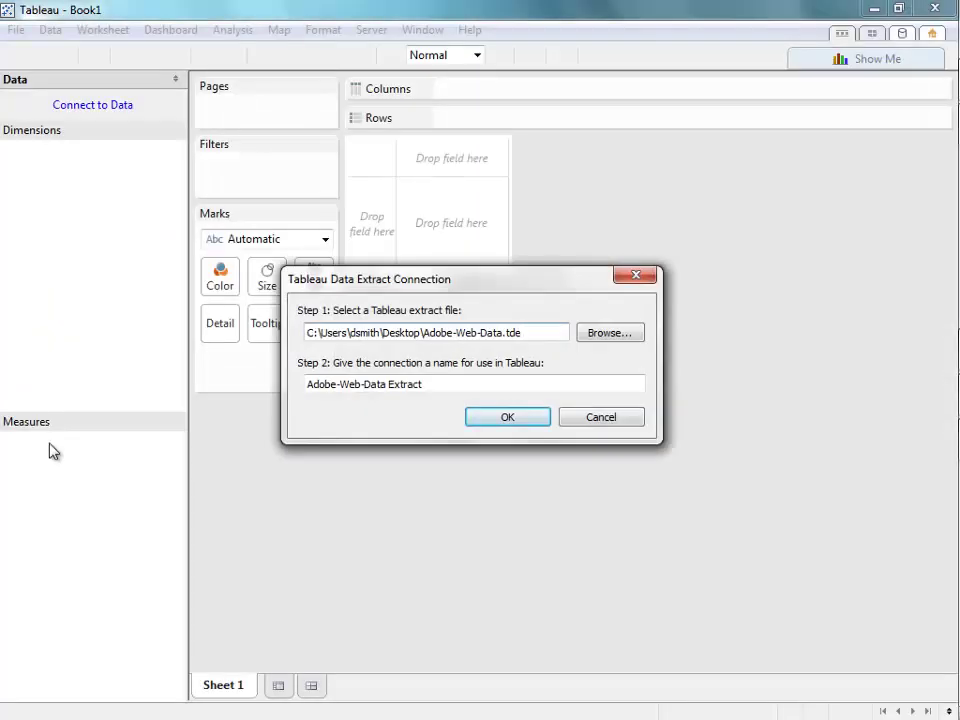
Confirm the Tableau Data Extract Connection to Adobe-Web-Data.tde.
click(499, 424)
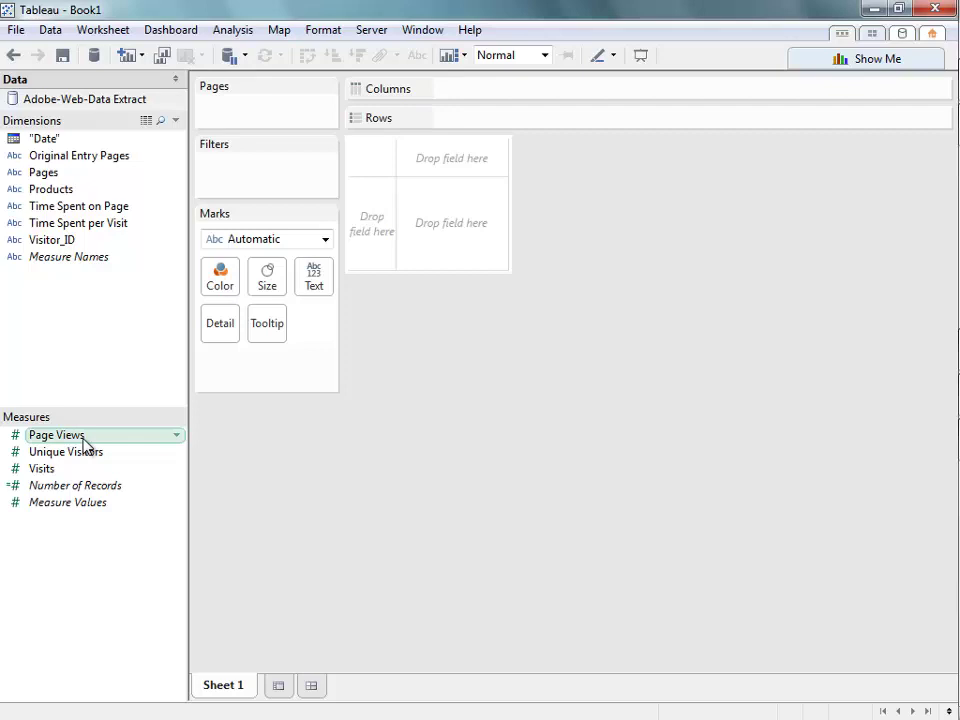
Plot Page Views against Date drilled down to days, fitted to Entire View.
drag(26, 439, 381, 226)
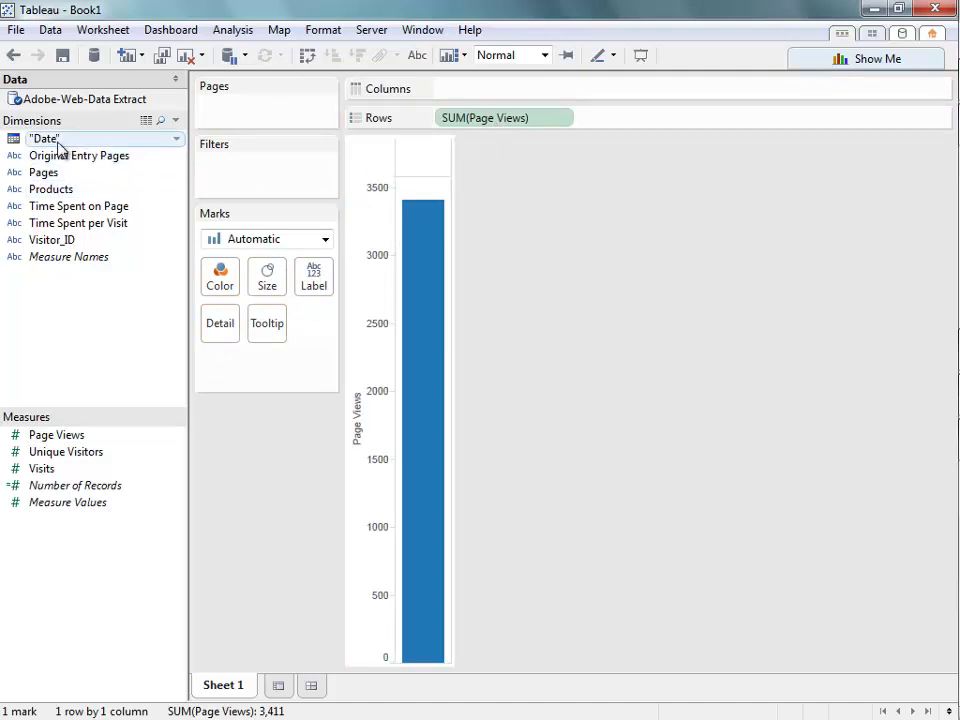
drag(48, 141, 490, 88)
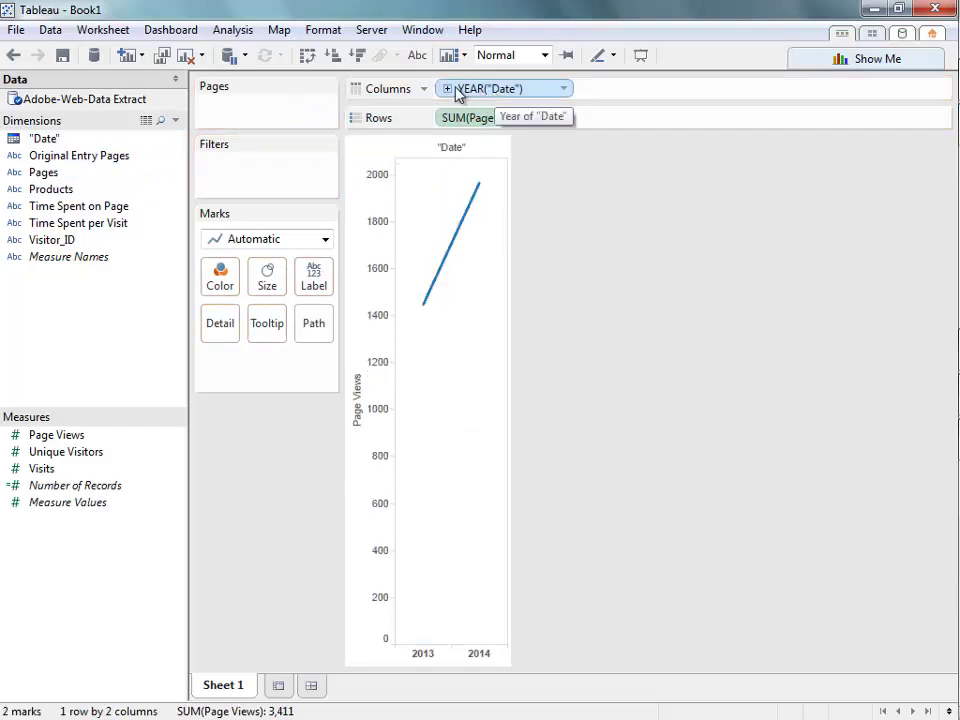
click(448, 89)
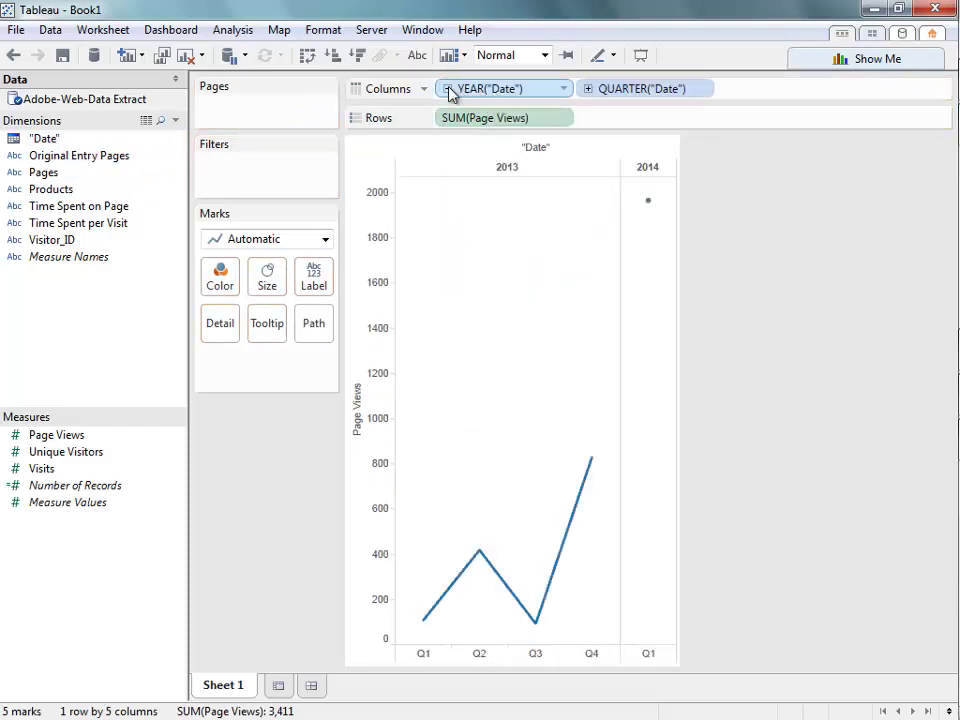
click(589, 90)
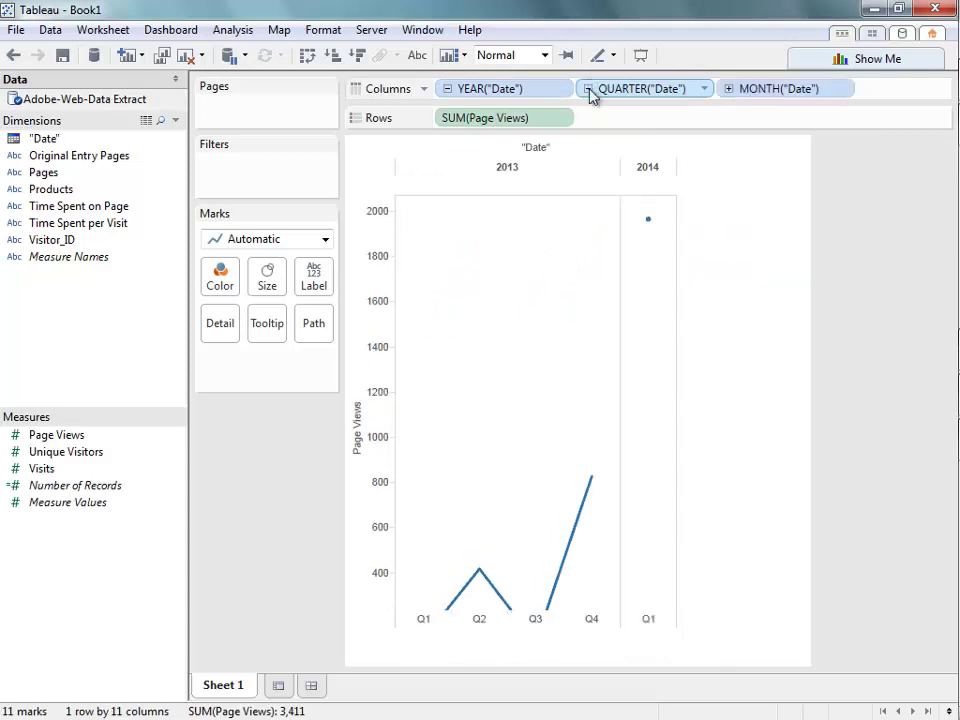
click(729, 89)
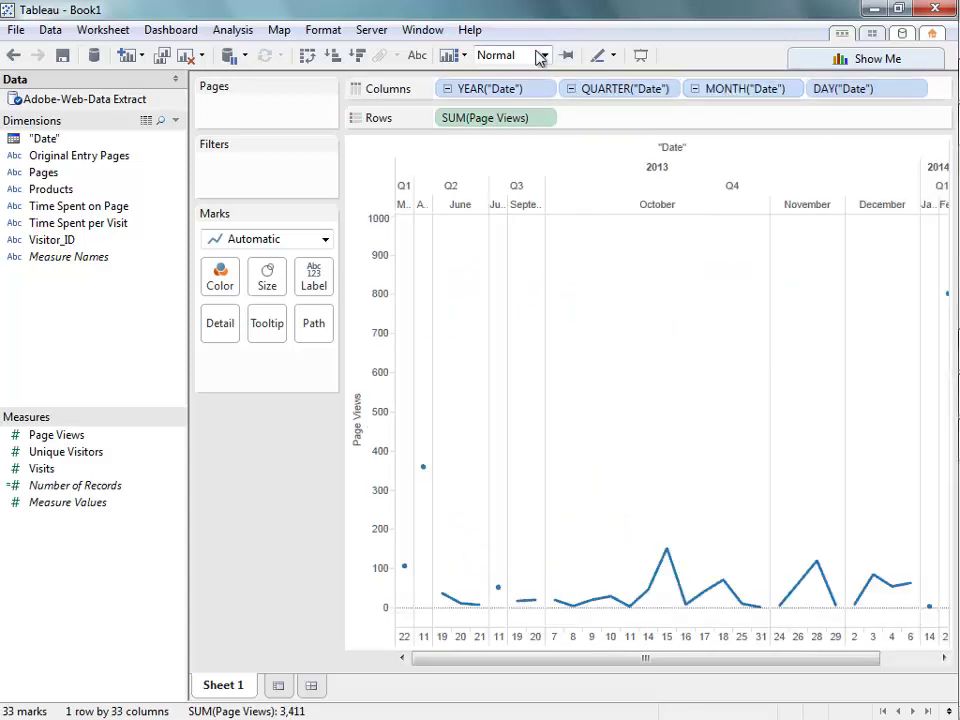
click(544, 55)
click(516, 121)
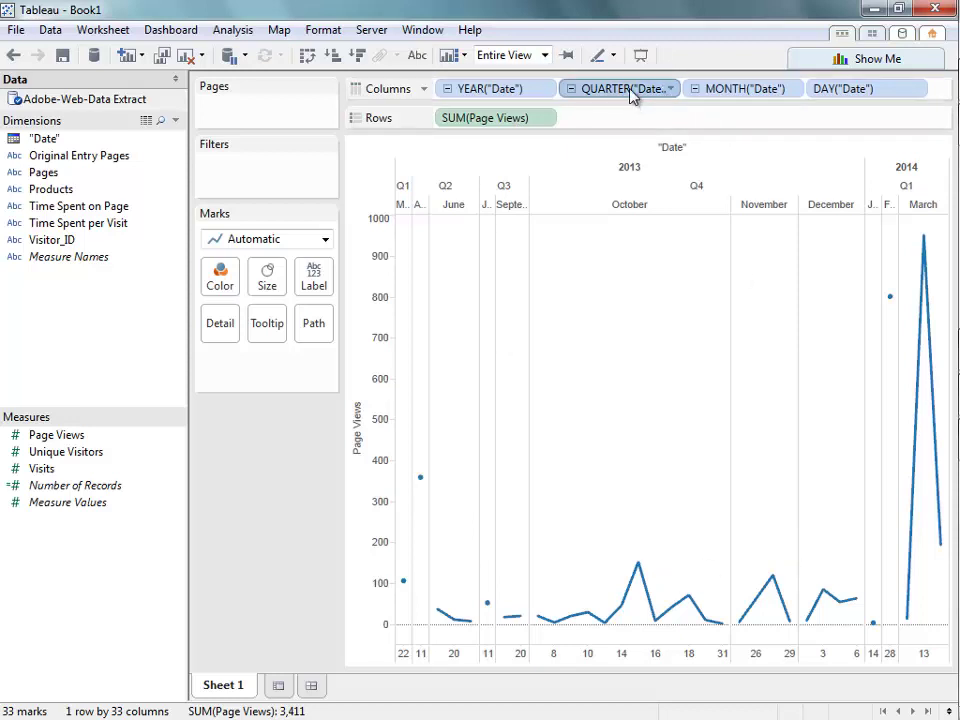
Remove the year, quarter and month pills and show Date as continuous exact days.
drag(631, 92, 611, 9)
drag(632, 88, 595, 18)
drag(540, 92, 555, 20)
click(563, 90)
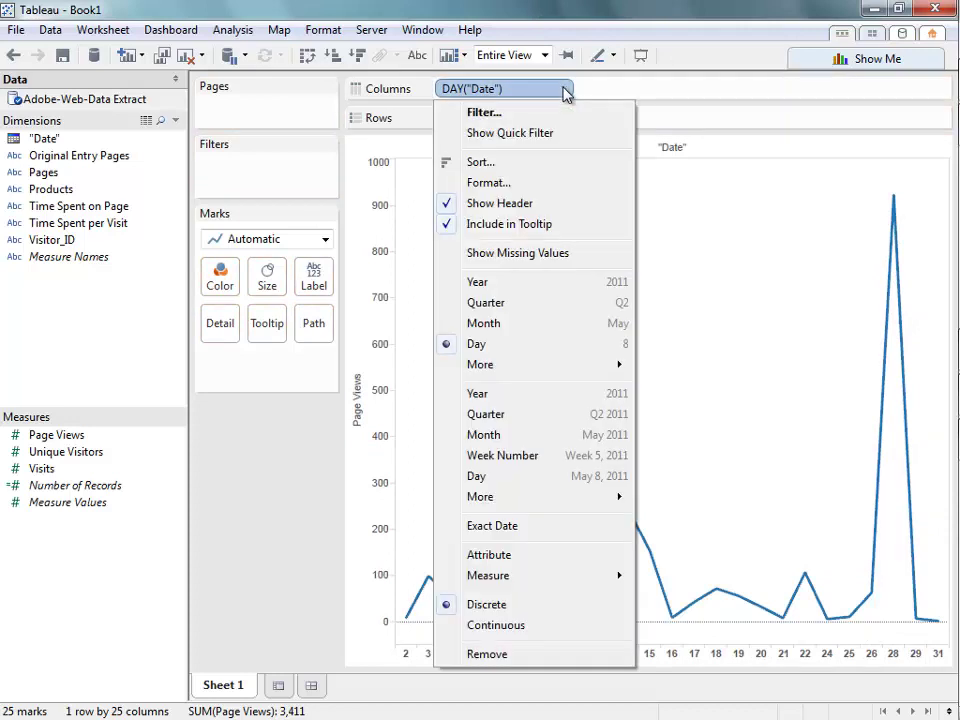
click(455, 477)
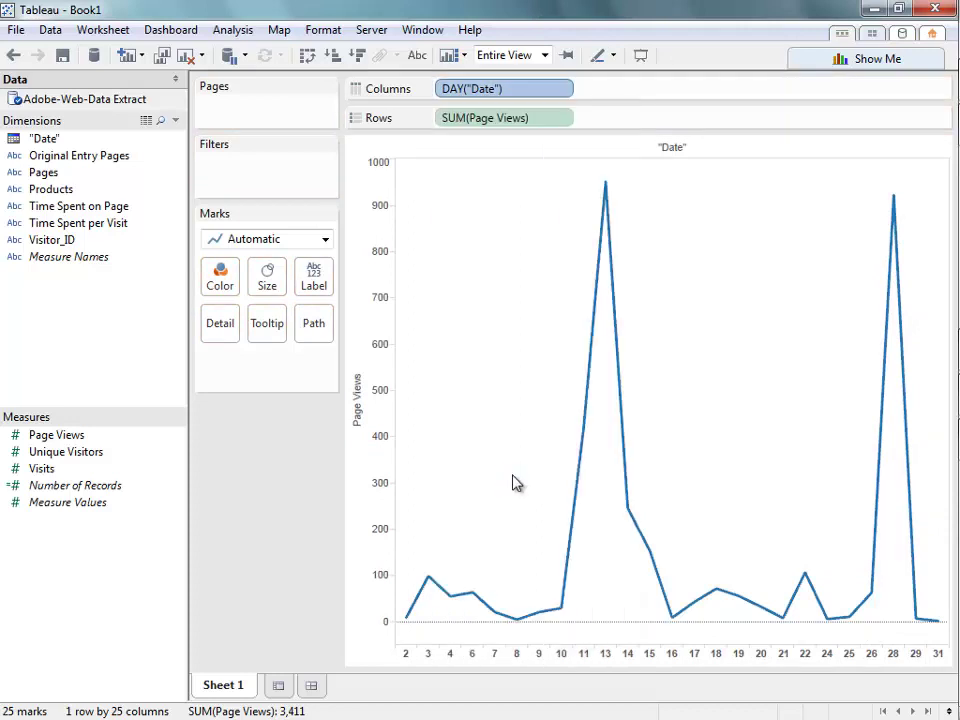
click(253, 244)
Switch the marks to Area and view underlying data for the April 11, 2013 point.
click(252, 327)
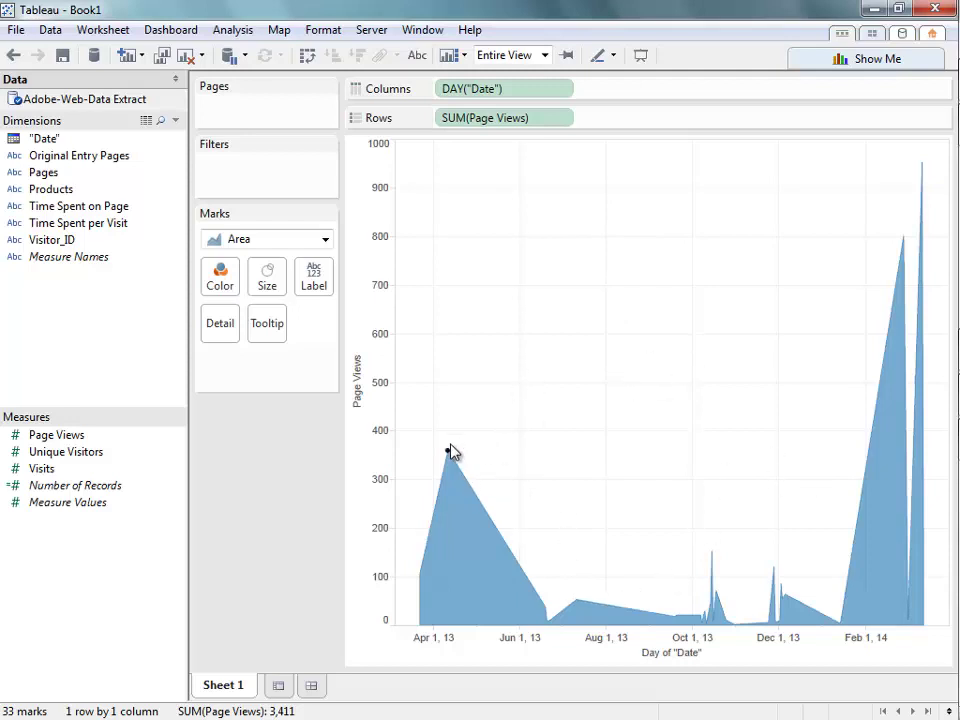
mouse_move(451, 456)
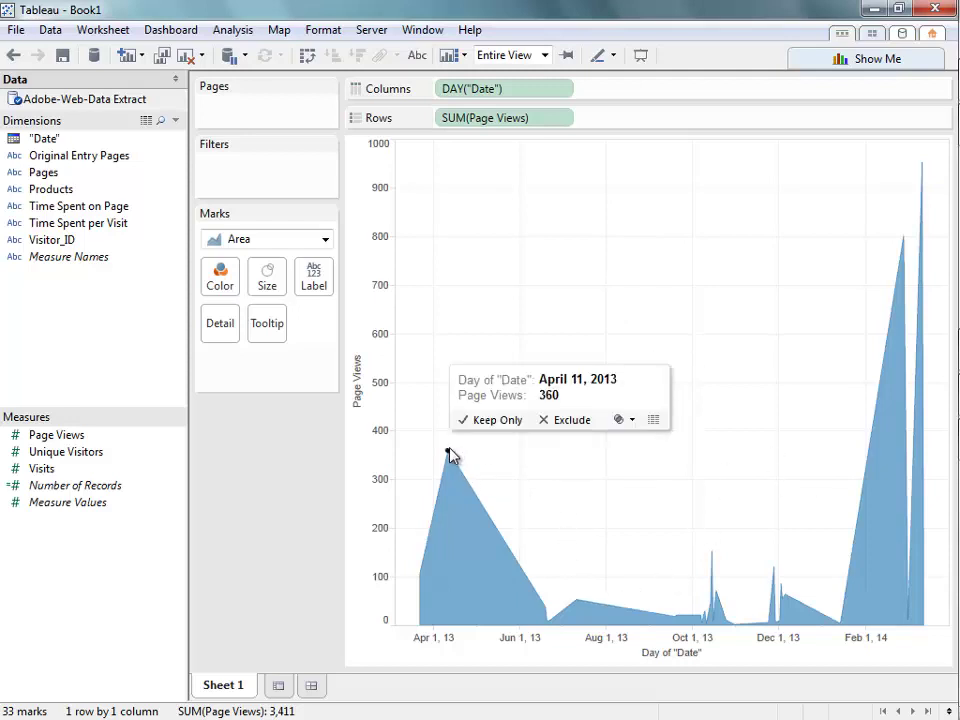
click(655, 421)
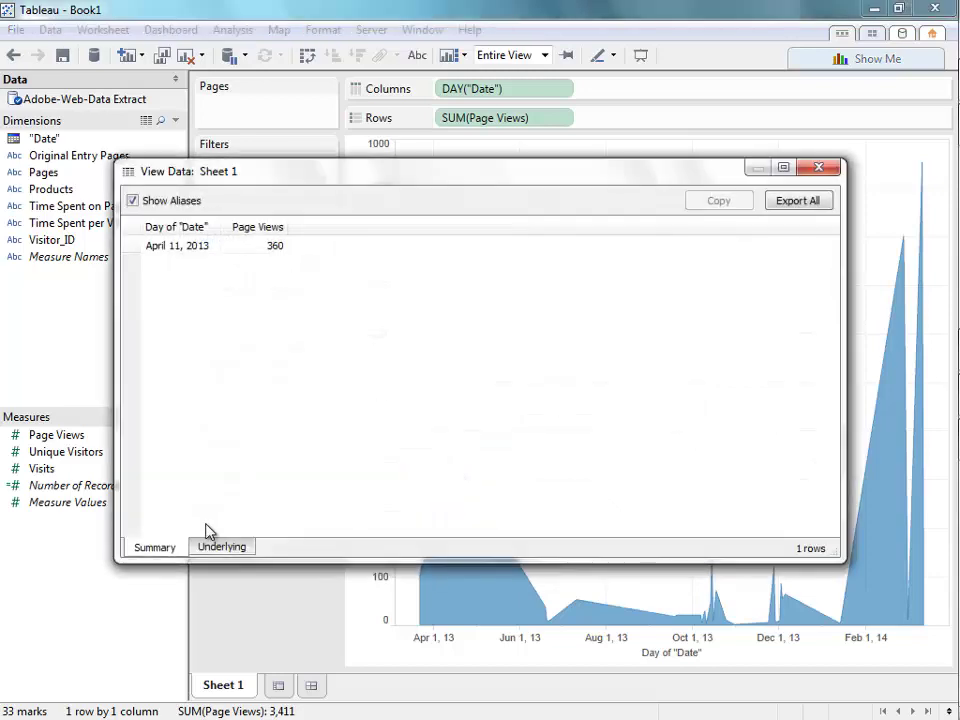
click(218, 556)
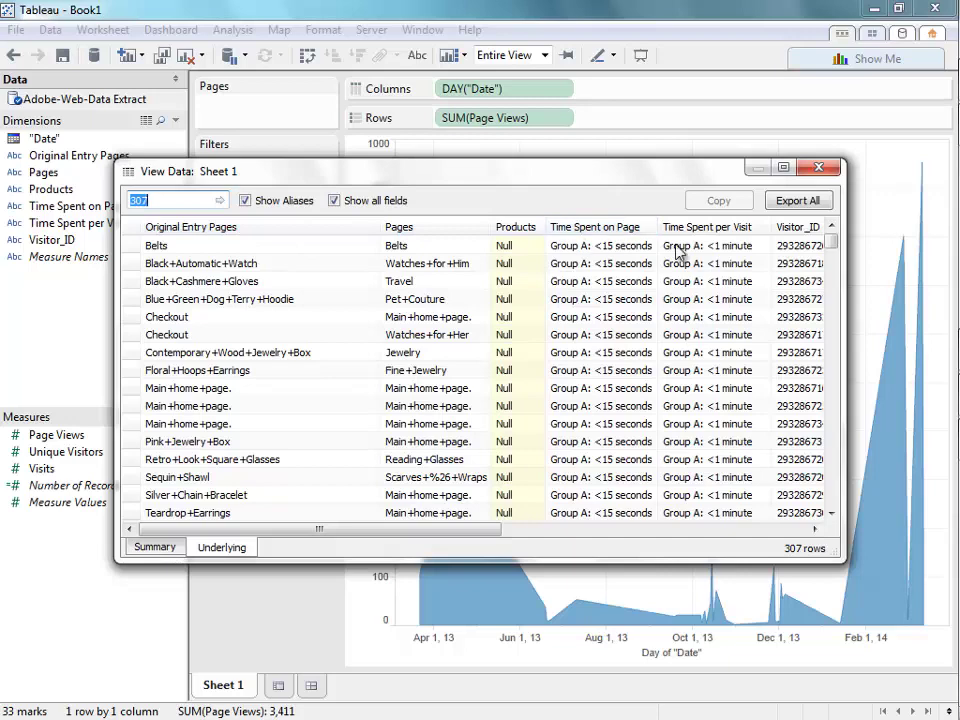
Add a red dashed Average reference line on the Page Views axis of the area chart.
click(822, 172)
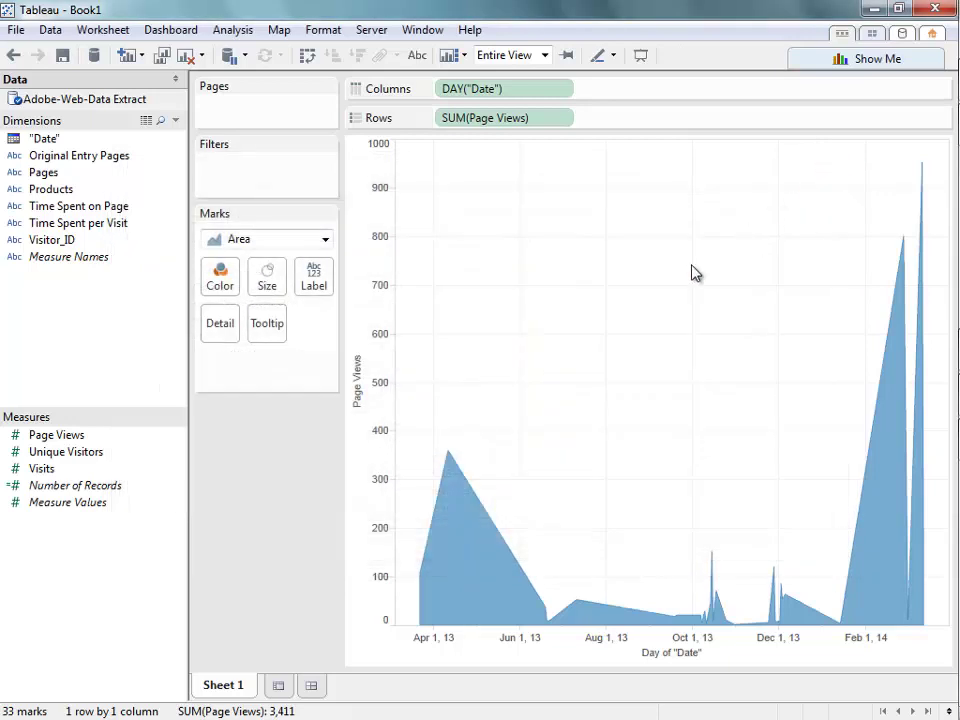
right_click(377, 449)
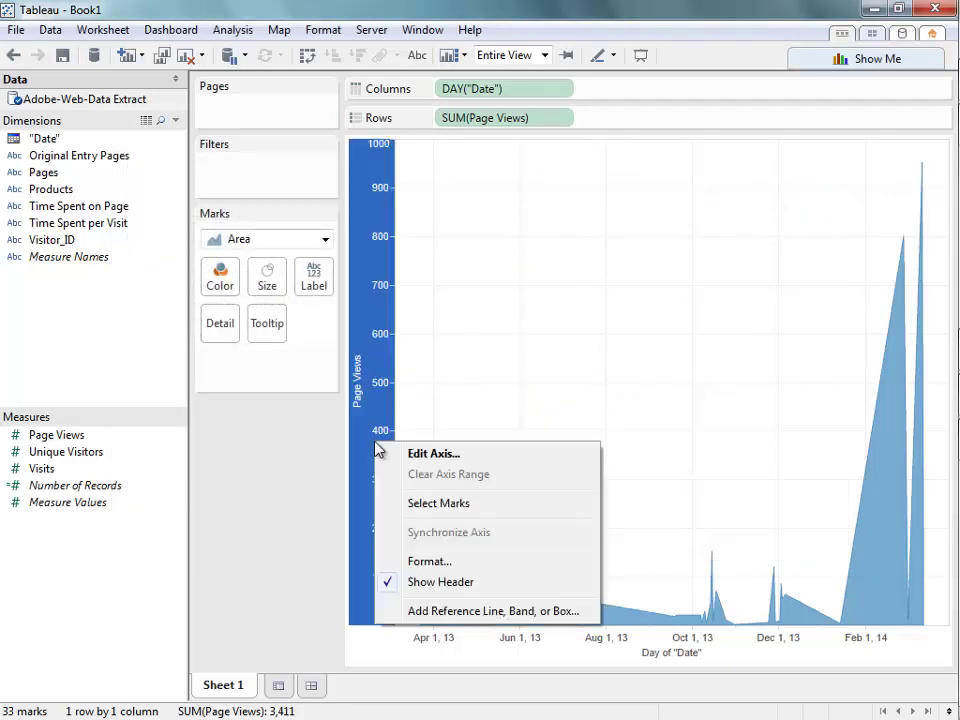
click(456, 611)
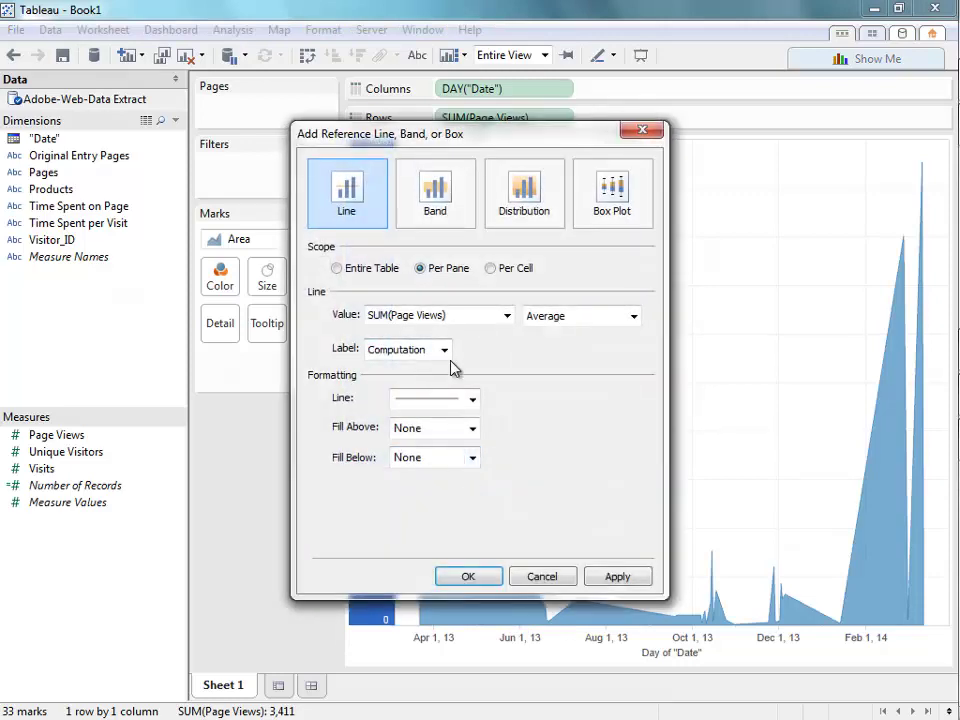
click(430, 399)
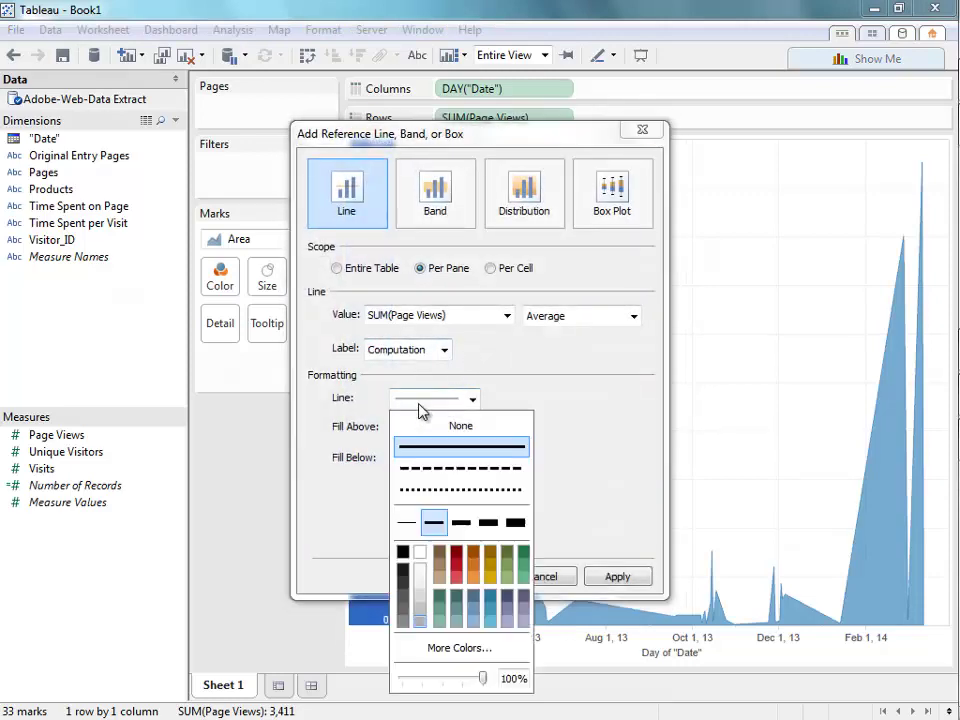
click(424, 467)
click(456, 568)
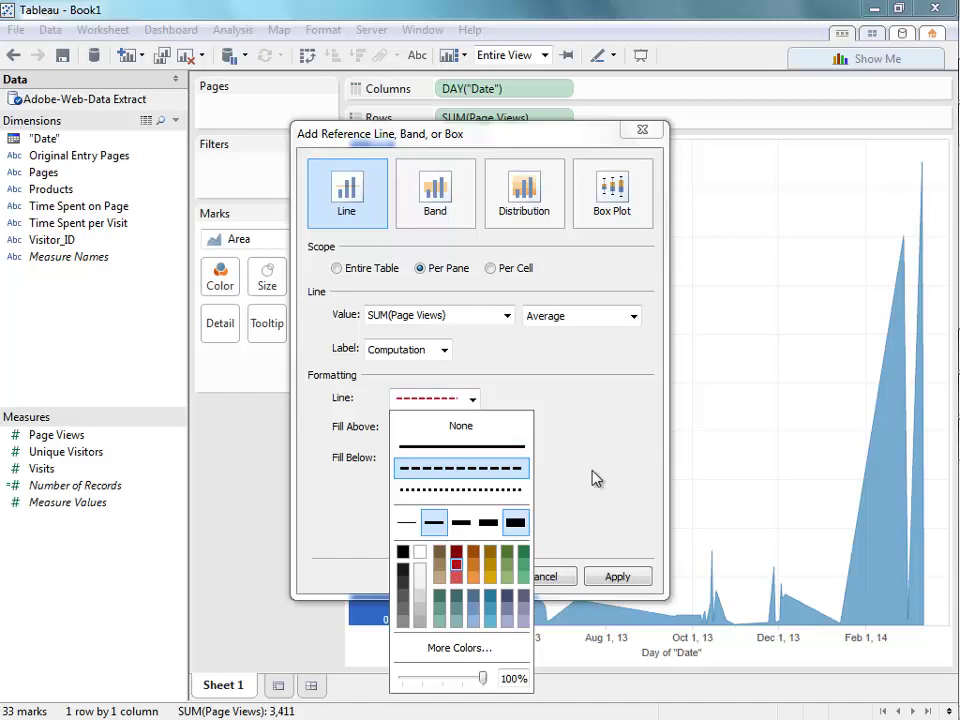
click(592, 505)
click(615, 577)
click(470, 576)
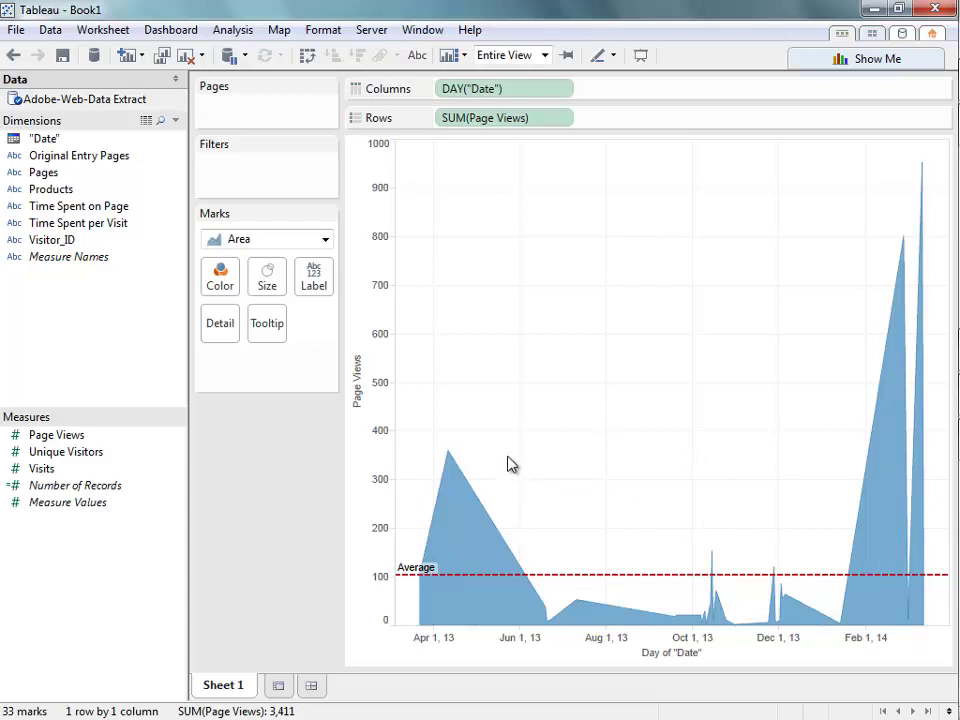
mouse_move(499, 506)
On a new Sheet 2, connect live to Sheet1 of Desktop\Product-Sales.xlsx.
click(278, 688)
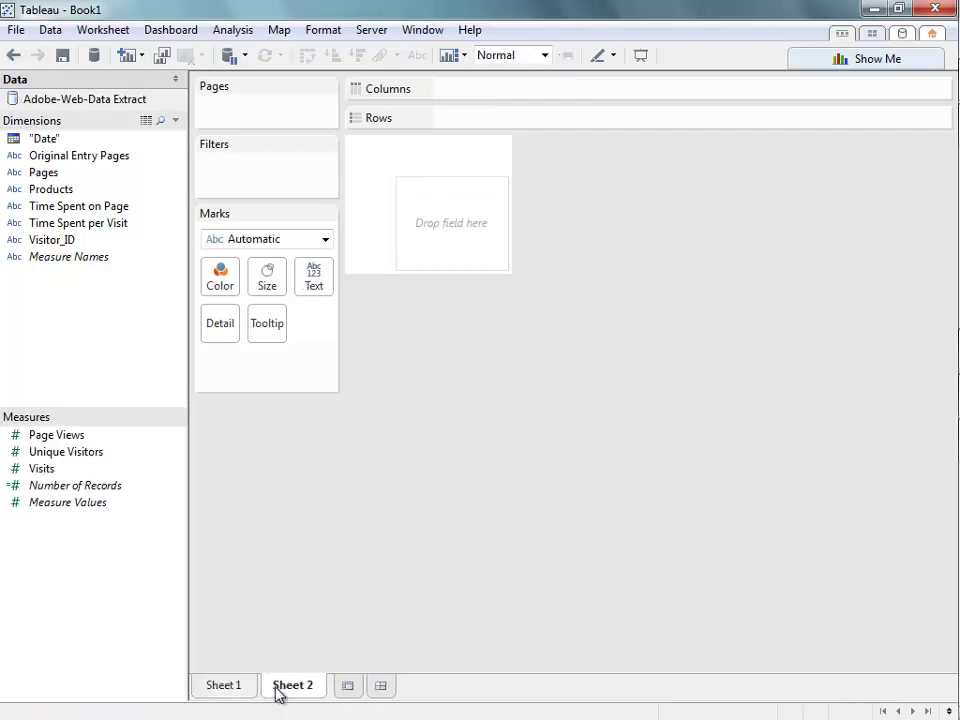
click(95, 56)
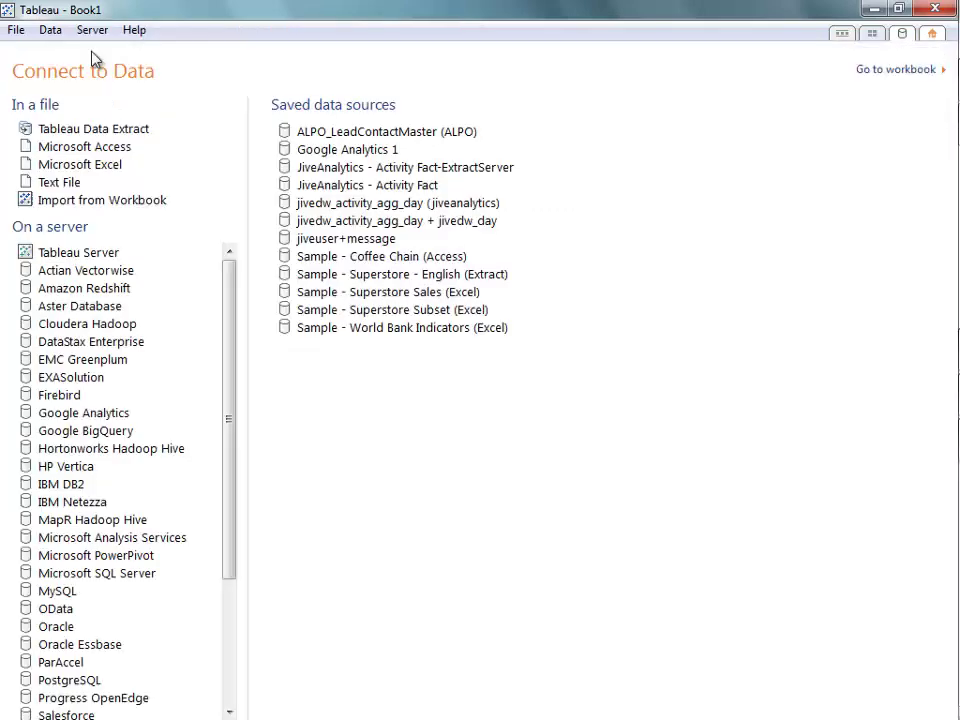
click(71, 167)
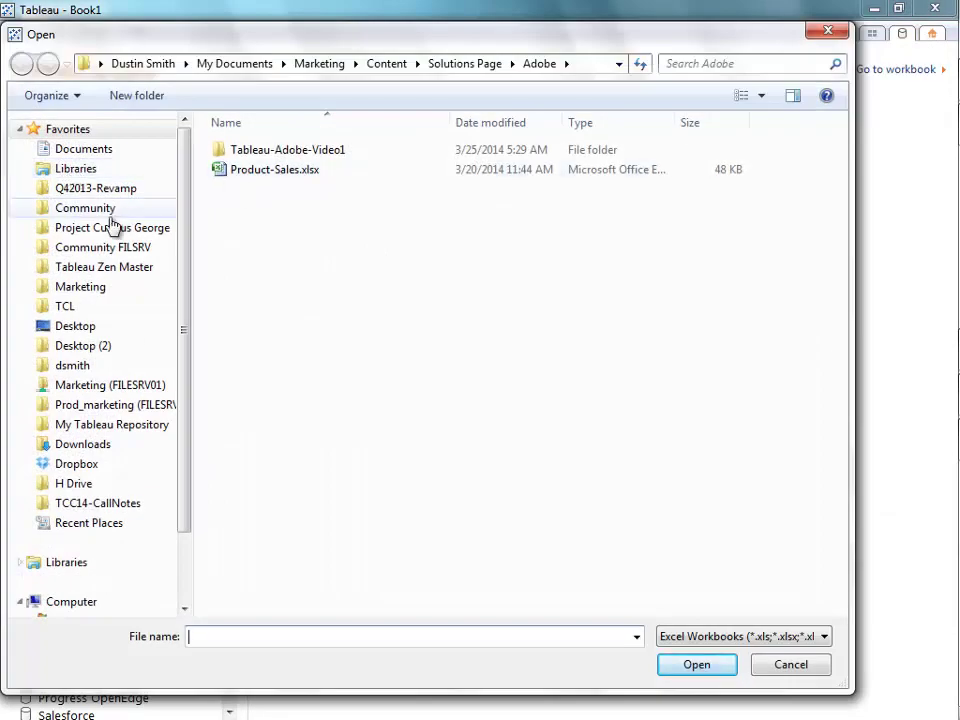
click(100, 326)
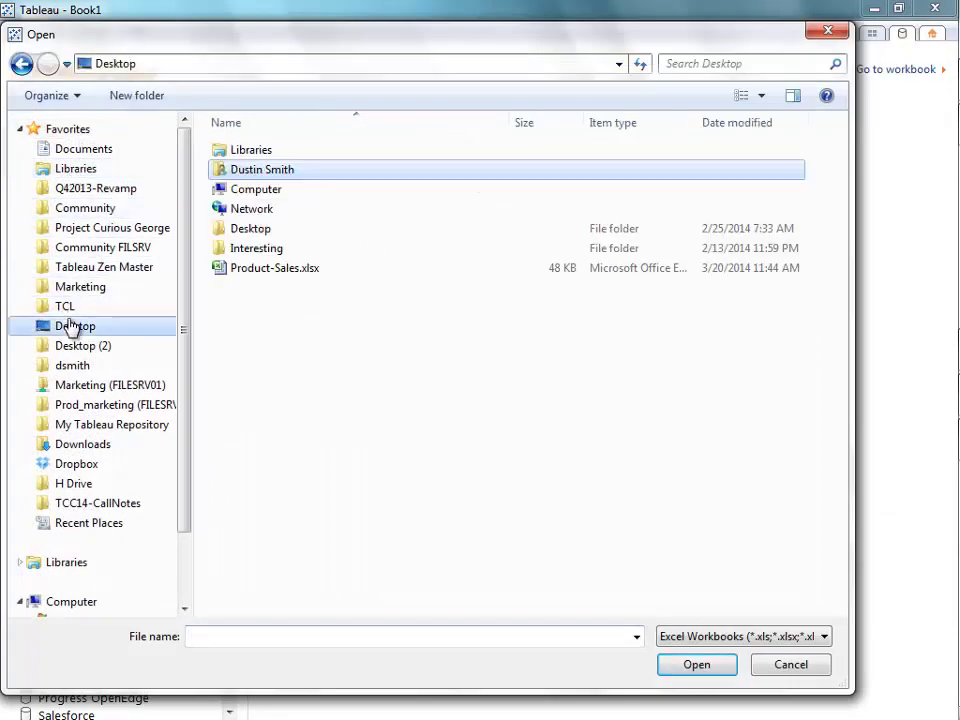
click(297, 275)
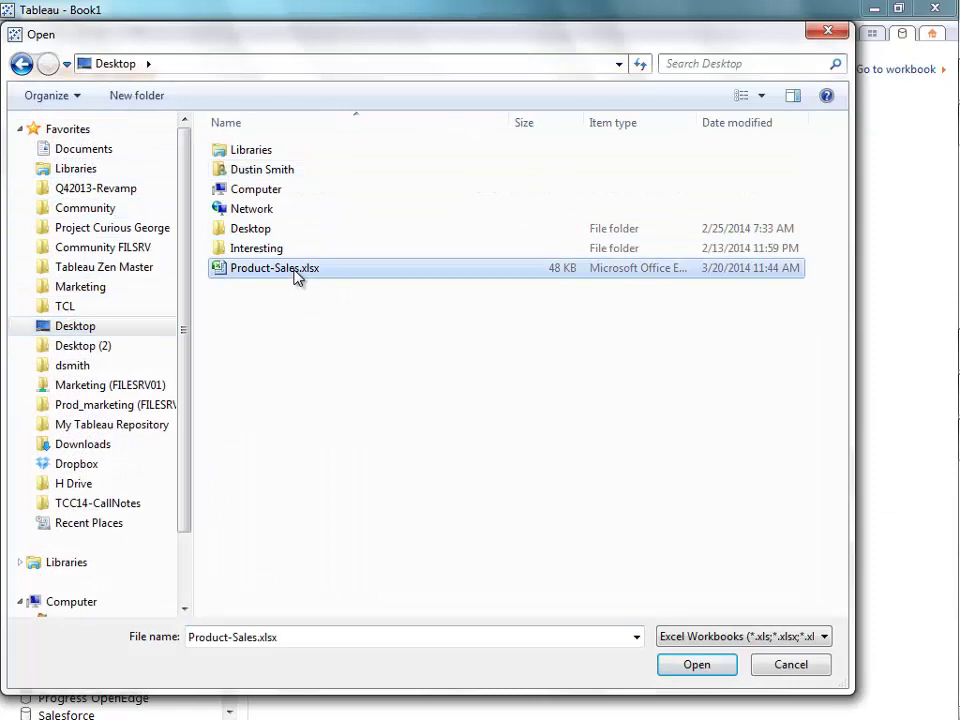
click(705, 667)
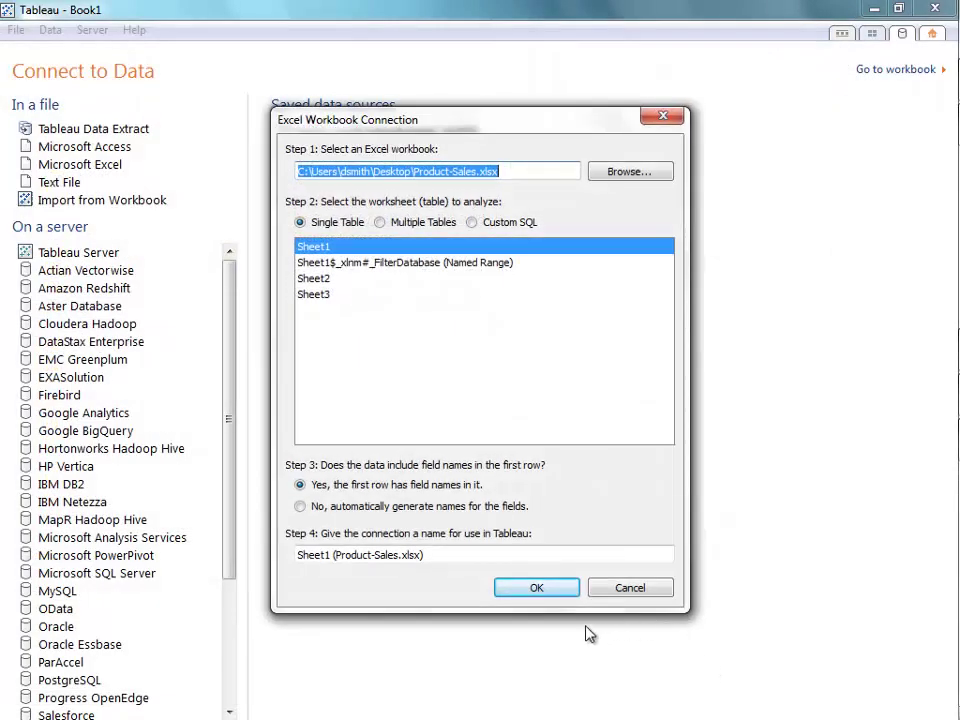
click(557, 591)
click(451, 307)
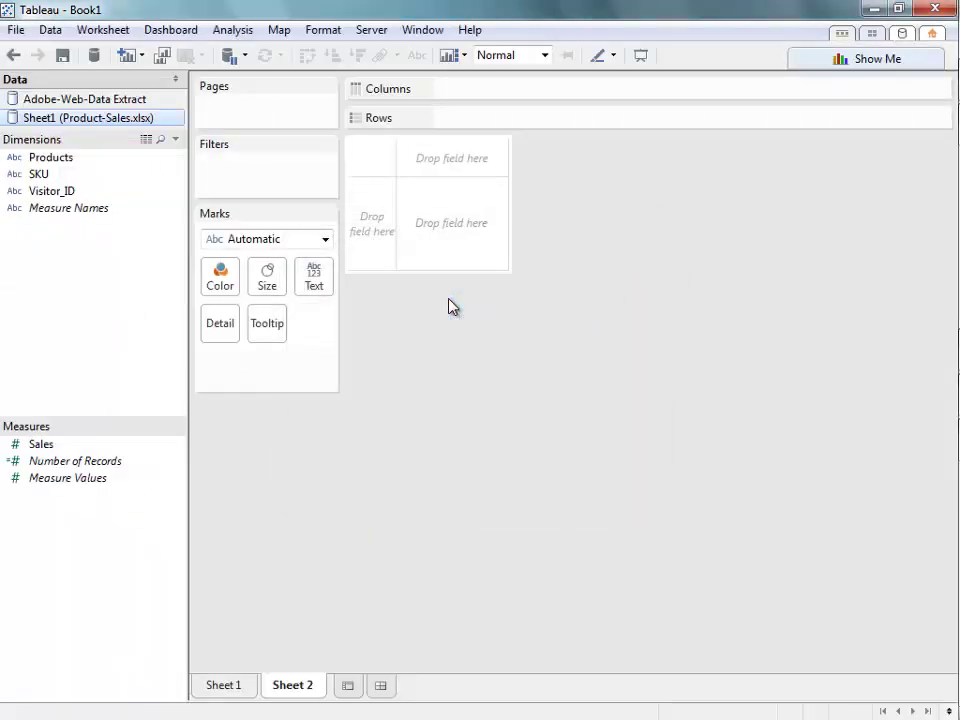
Compare both data sources' fields and preview the raw Product-Sales rows.
click(113, 100)
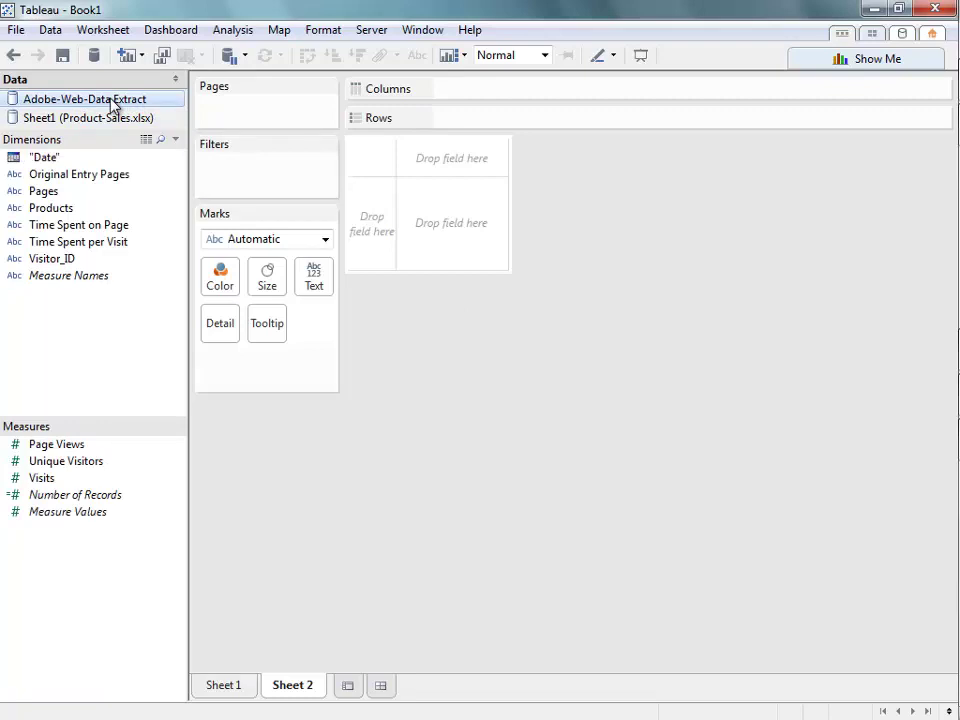
click(103, 119)
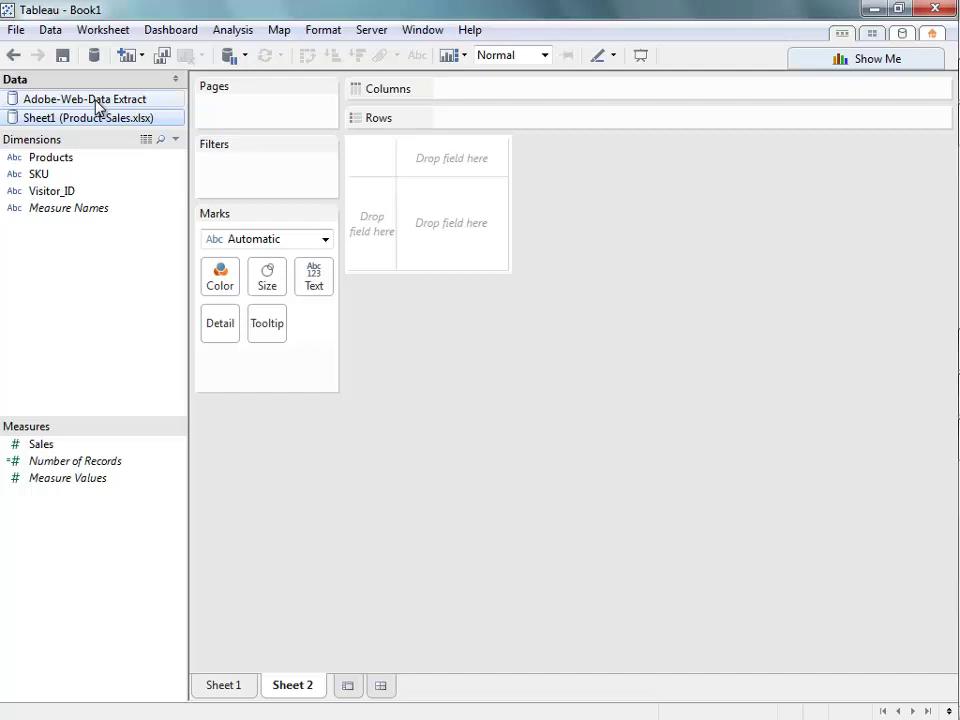
click(98, 102)
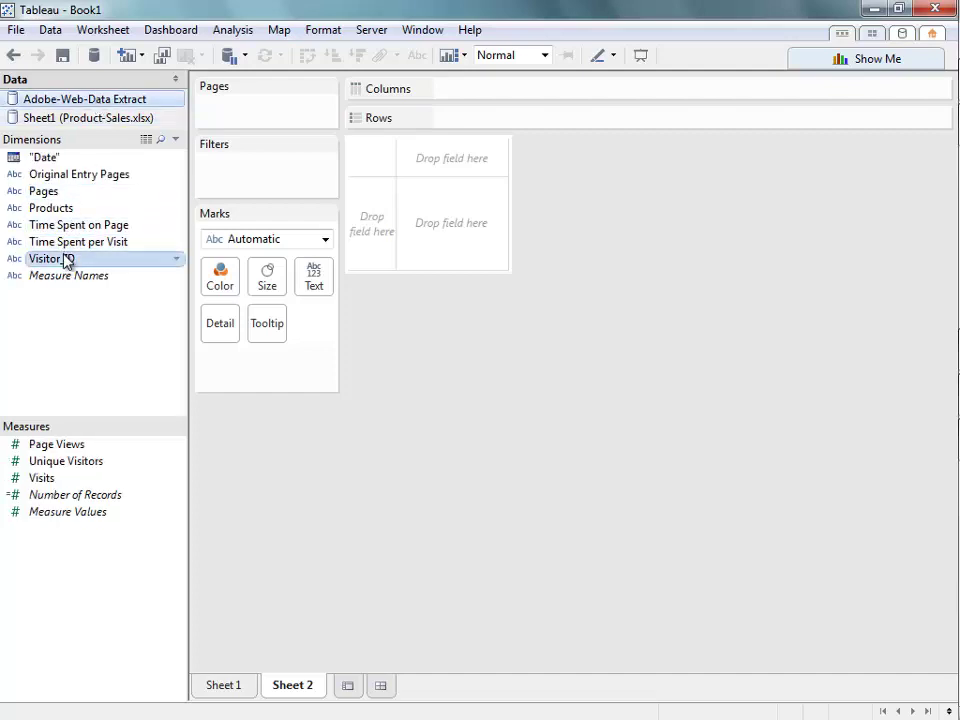
click(66, 120)
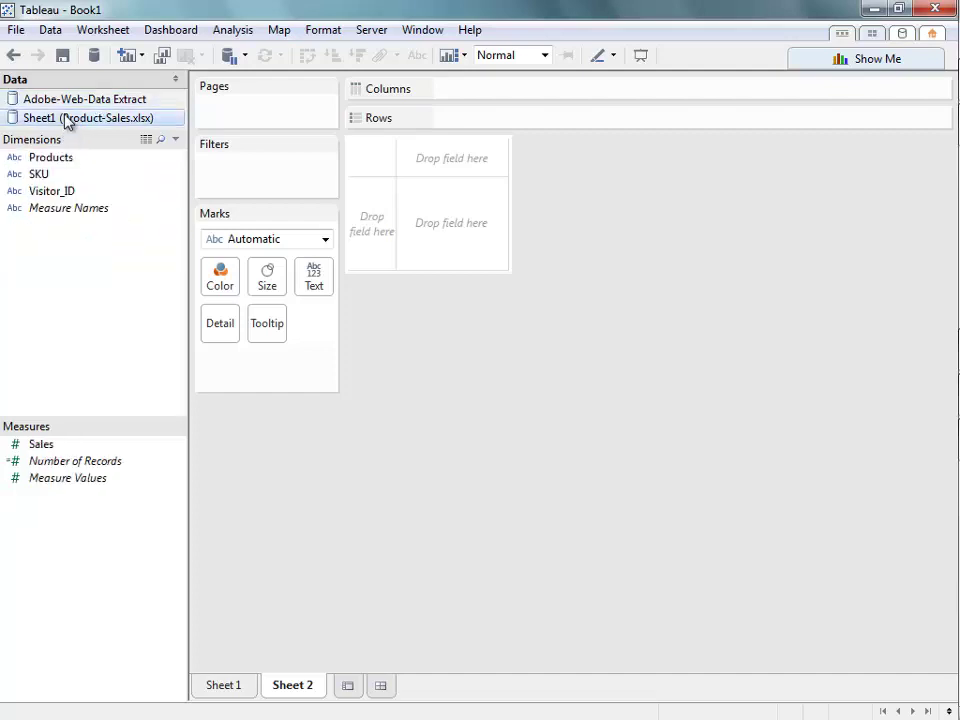
click(57, 194)
click(146, 139)
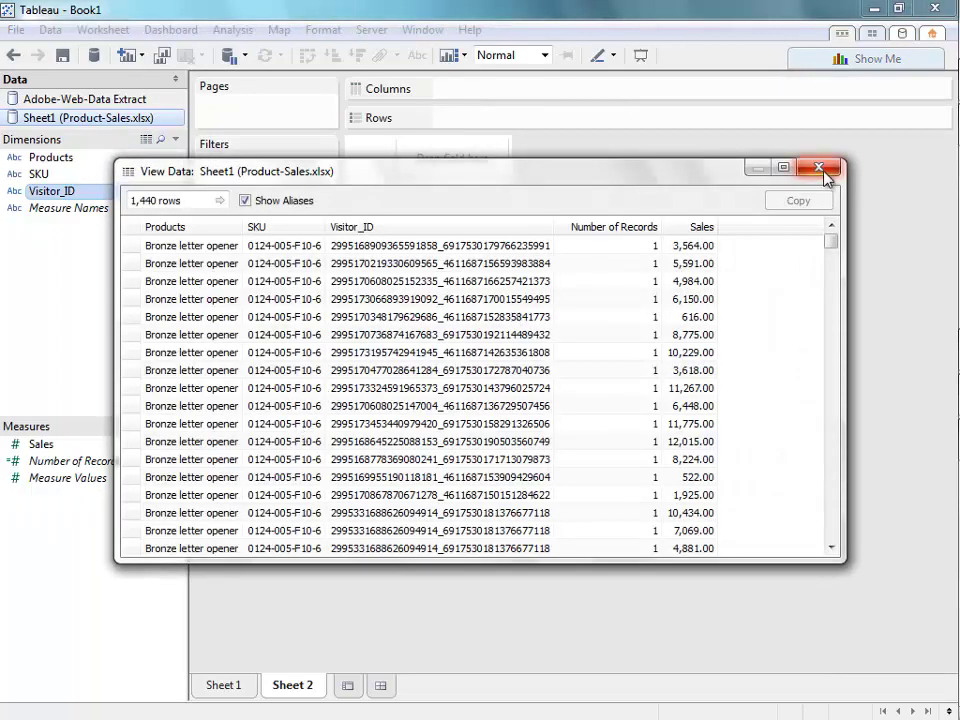
click(821, 169)
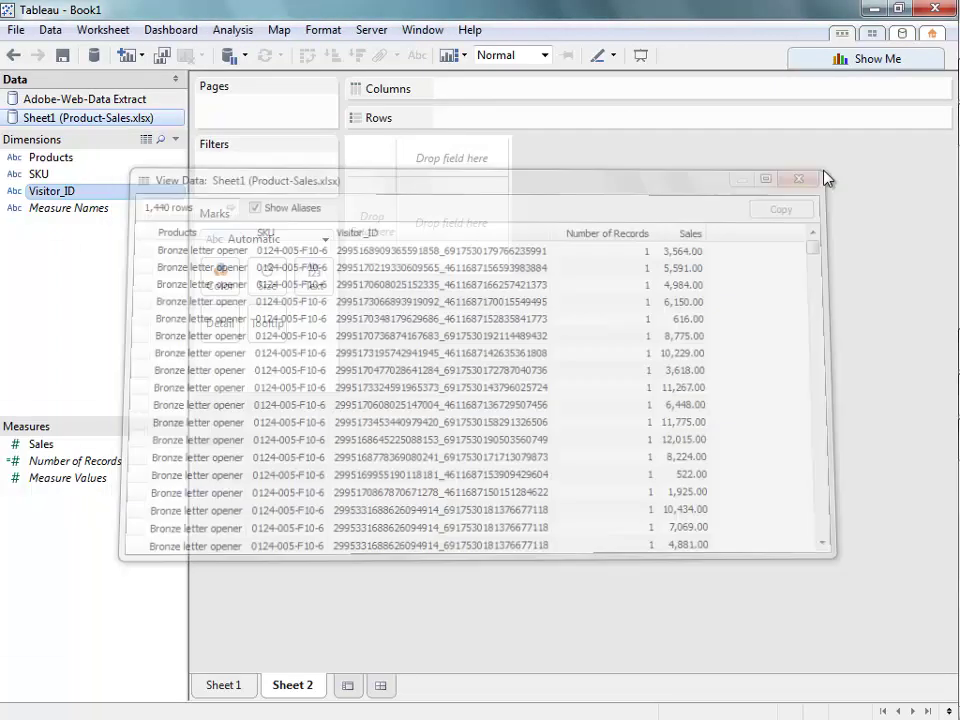
Put SUM(Page Views) on Rows, link on Visitor_ID, and put SUM(Sales) on Columns.
click(130, 99)
drag(47, 446, 384, 259)
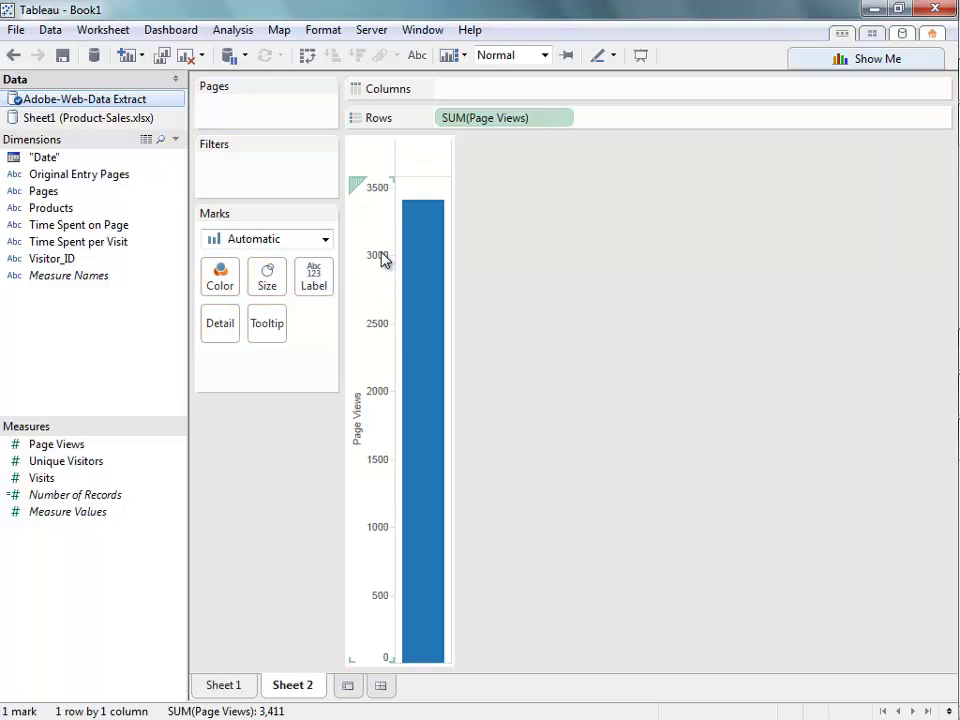
click(99, 119)
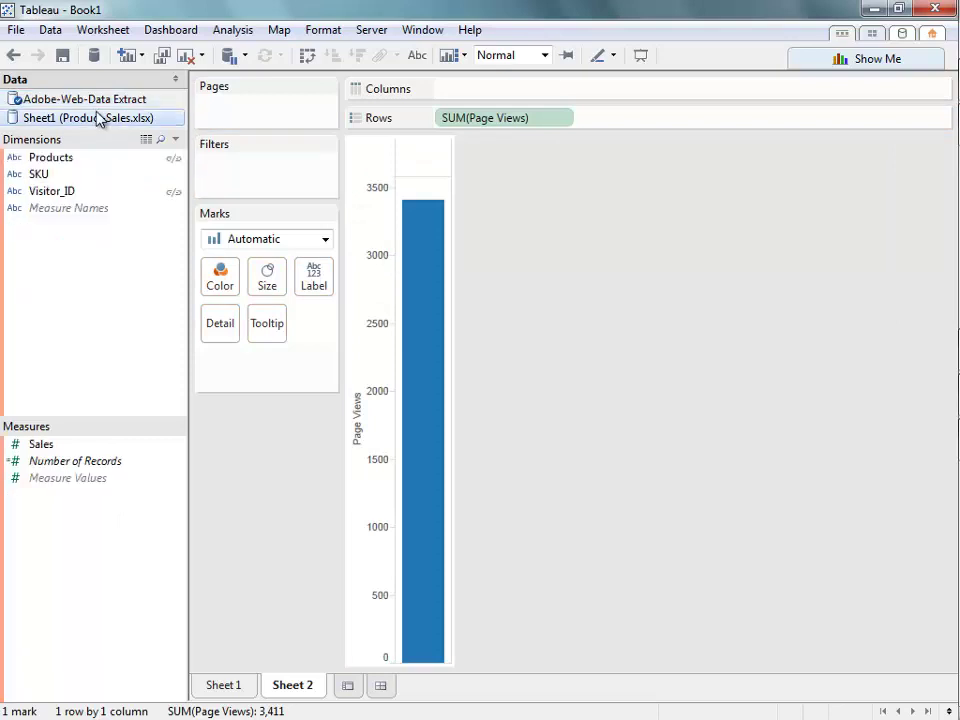
click(174, 191)
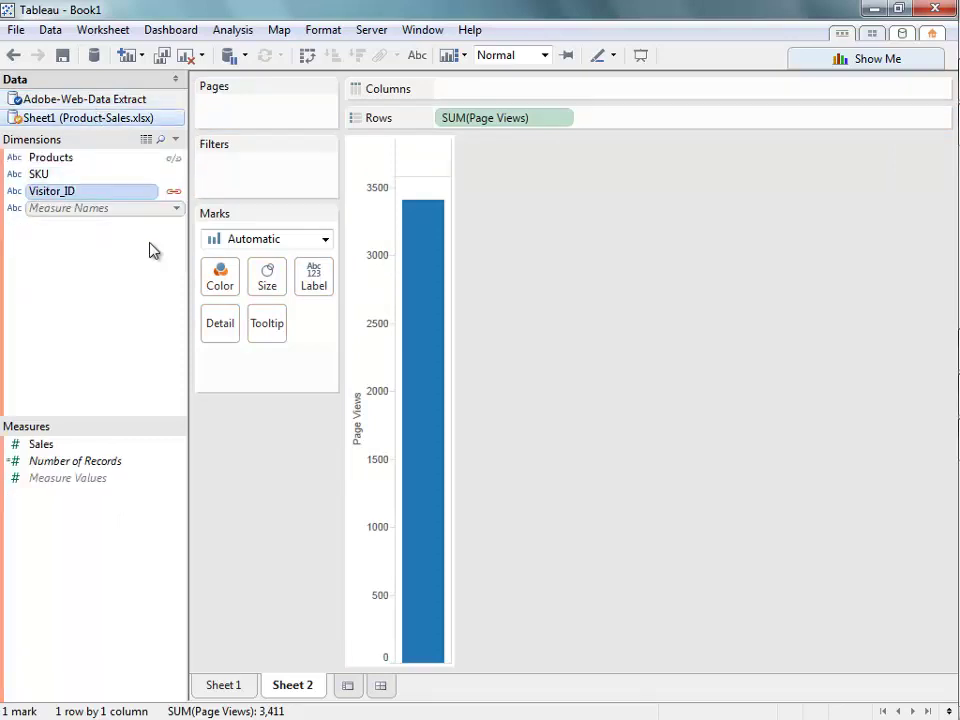
click(150, 268)
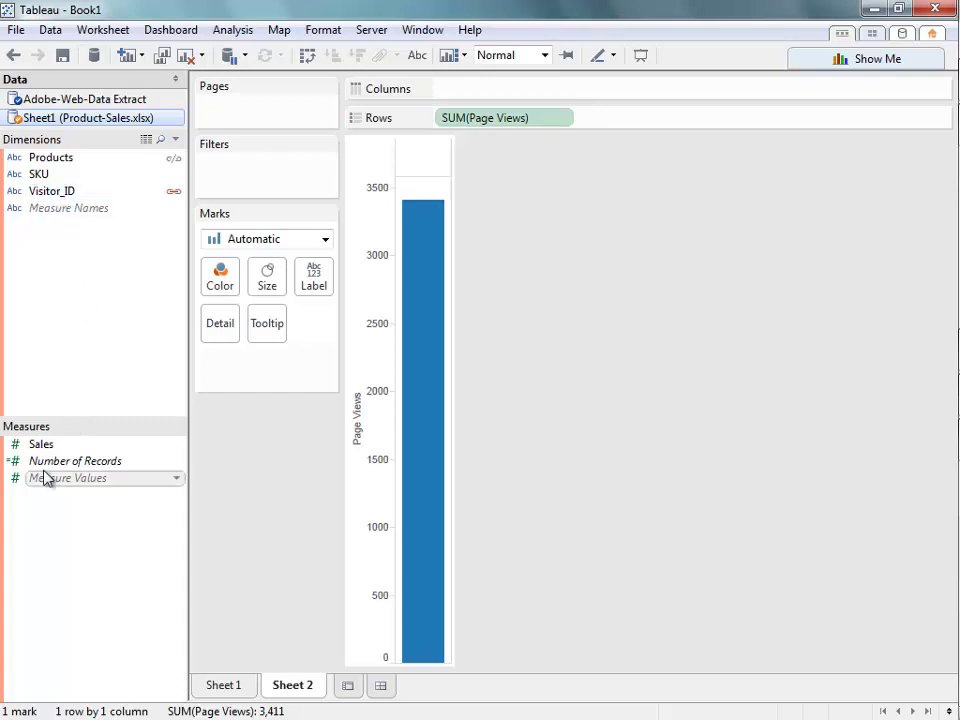
drag(41, 444, 516, 92)
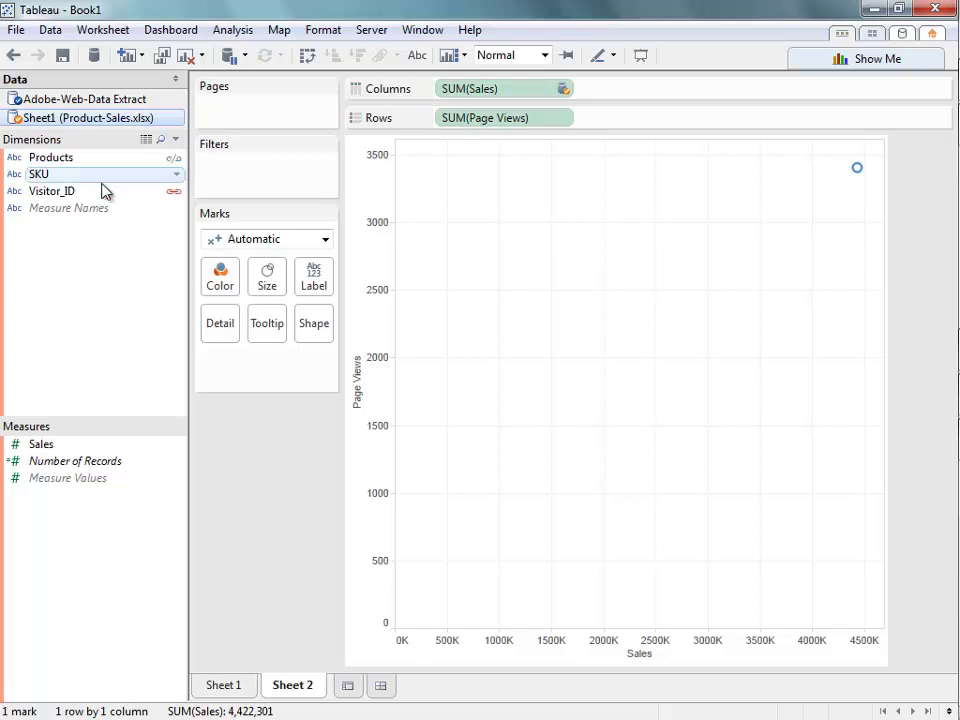
Add Visitor_ID to Detail and colour the points by Time Spent per Visit.
drag(58, 198, 232, 330)
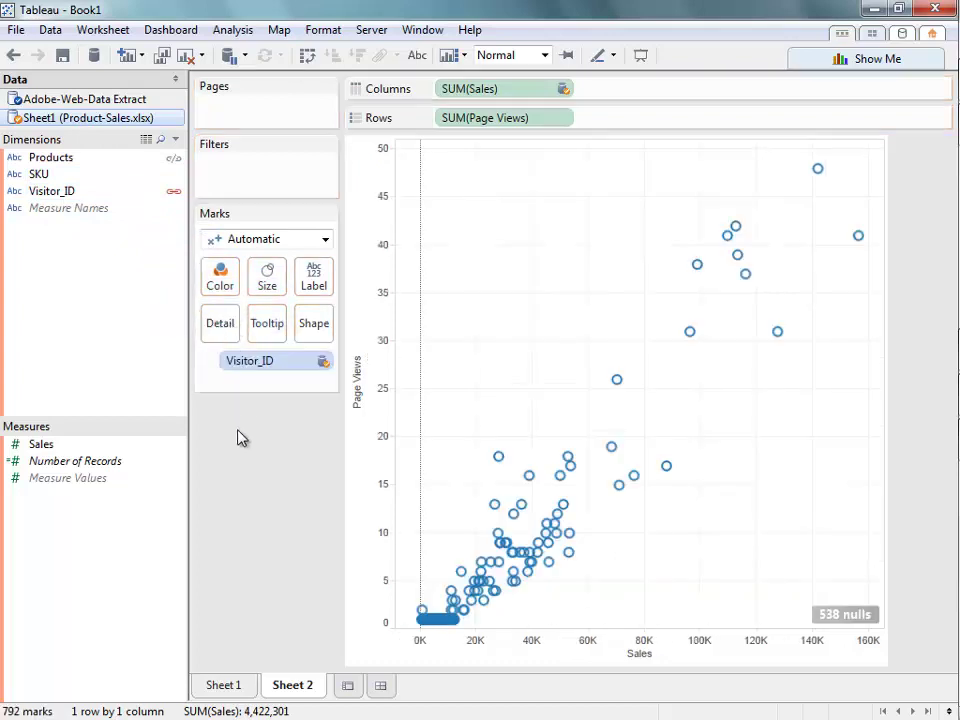
key(Up)
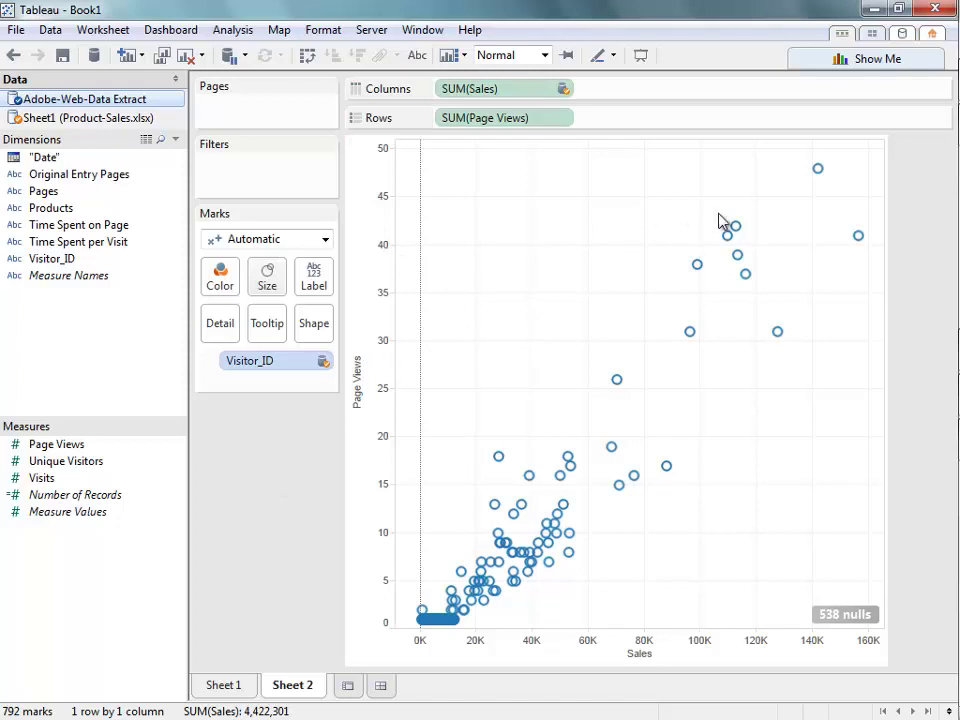
mouse_move(734, 231)
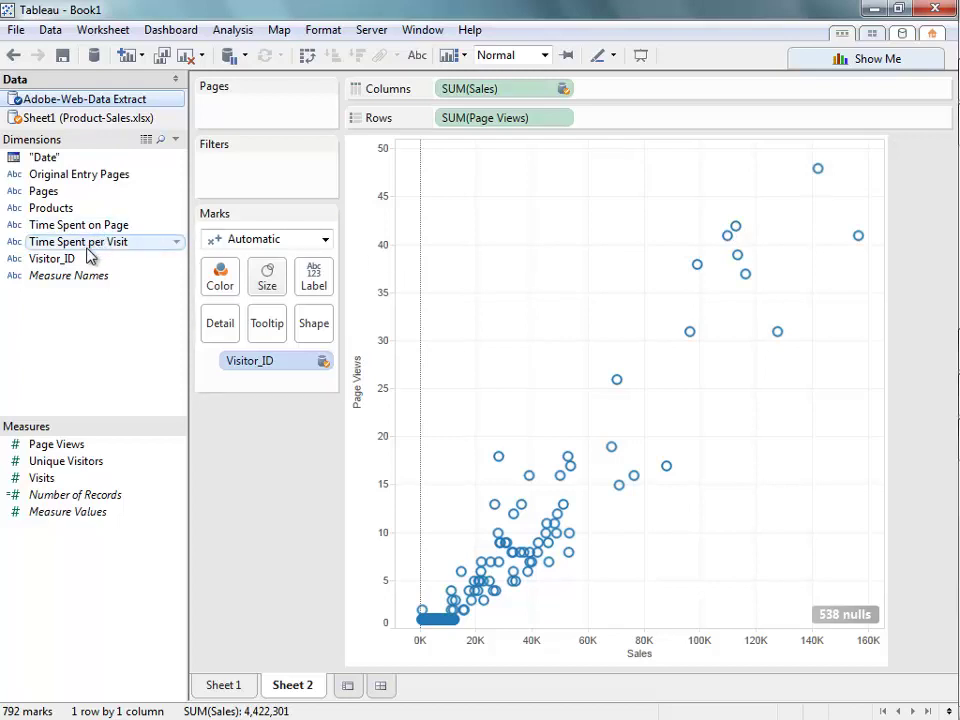
drag(87, 256, 207, 288)
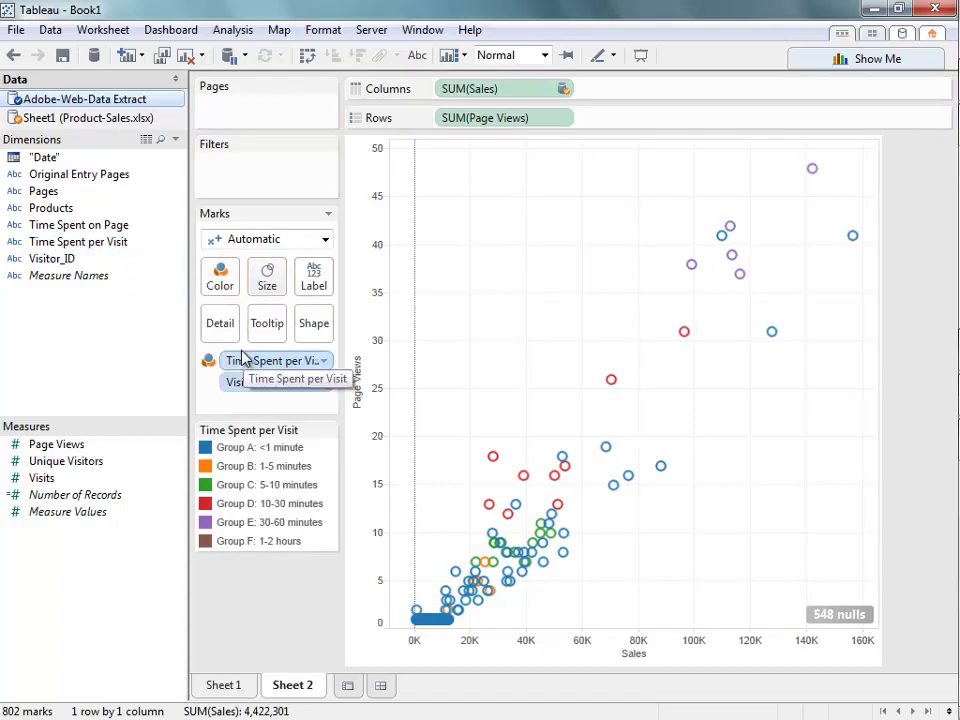
Highlight legend Groups A through E in turn, then clear the highlight.
click(277, 451)
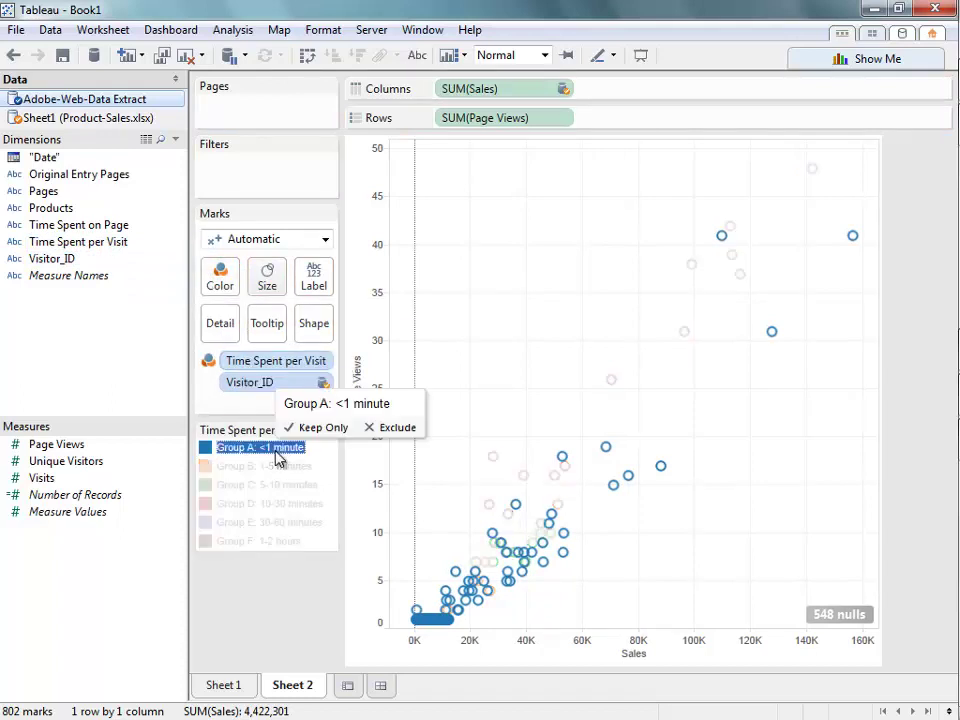
click(276, 467)
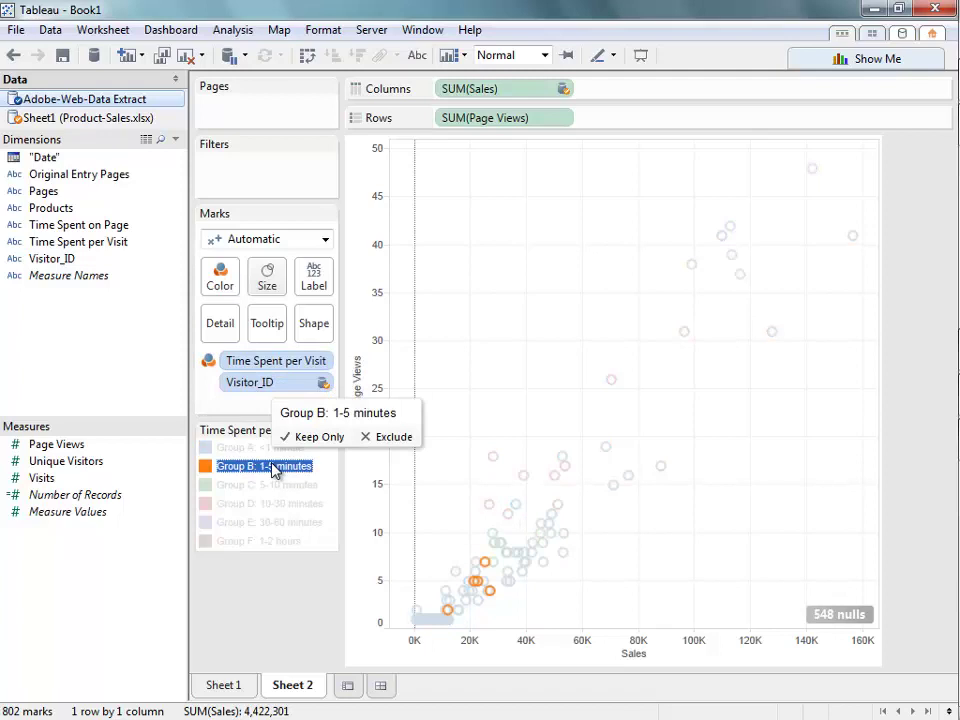
click(270, 485)
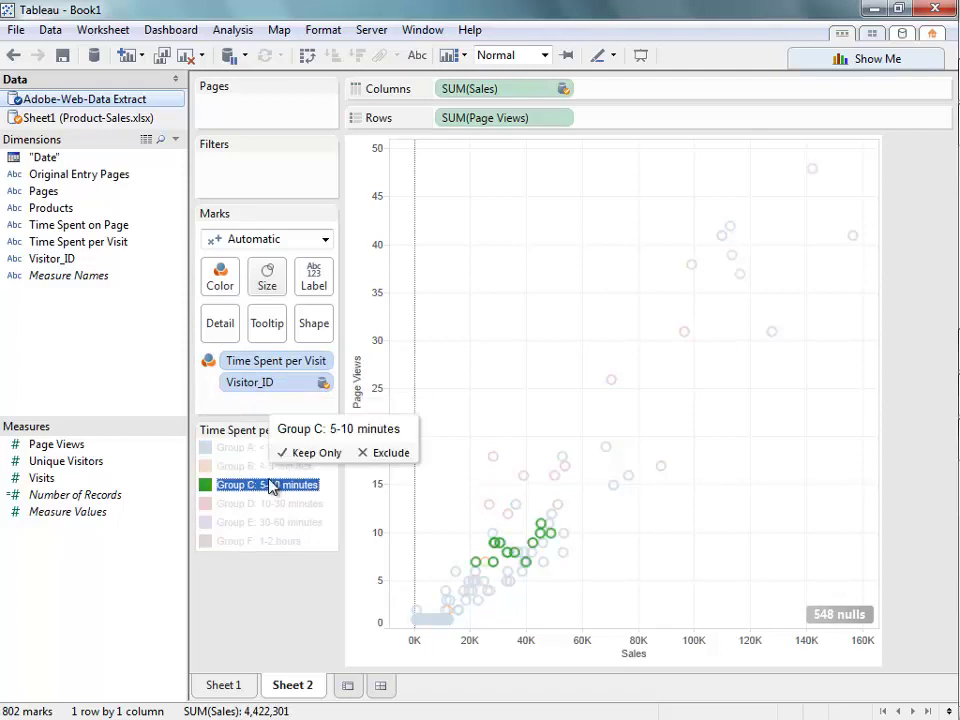
click(289, 507)
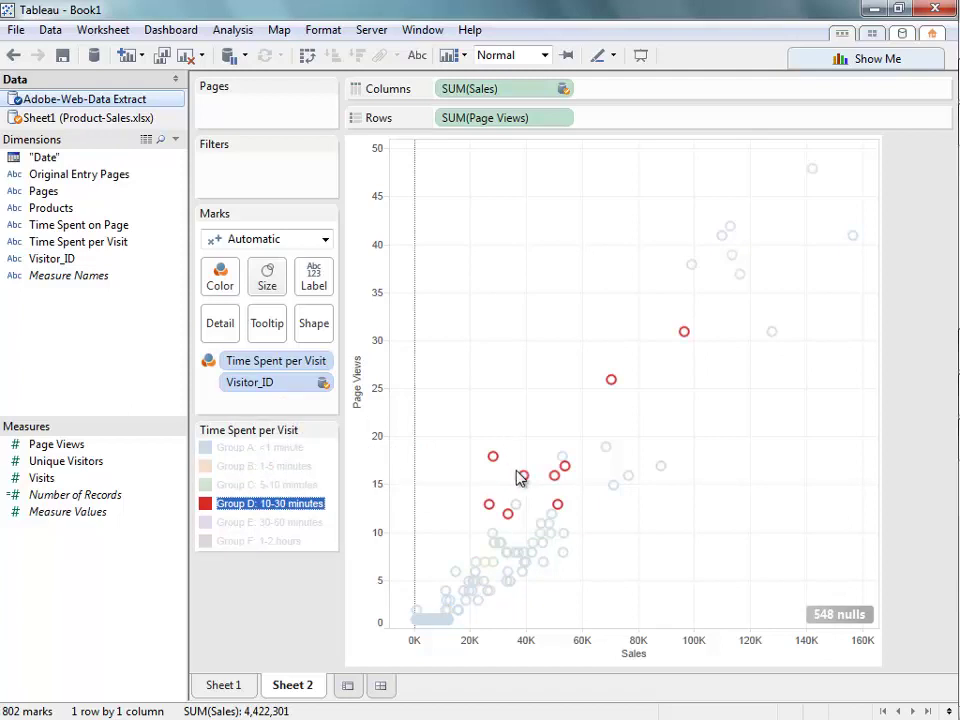
click(299, 524)
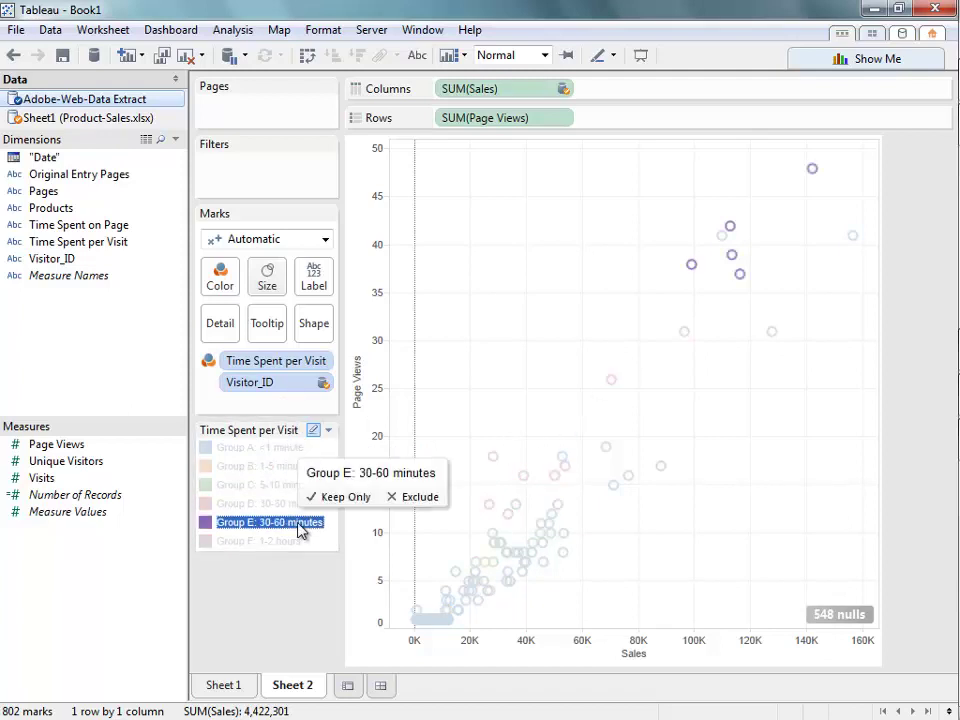
click(540, 329)
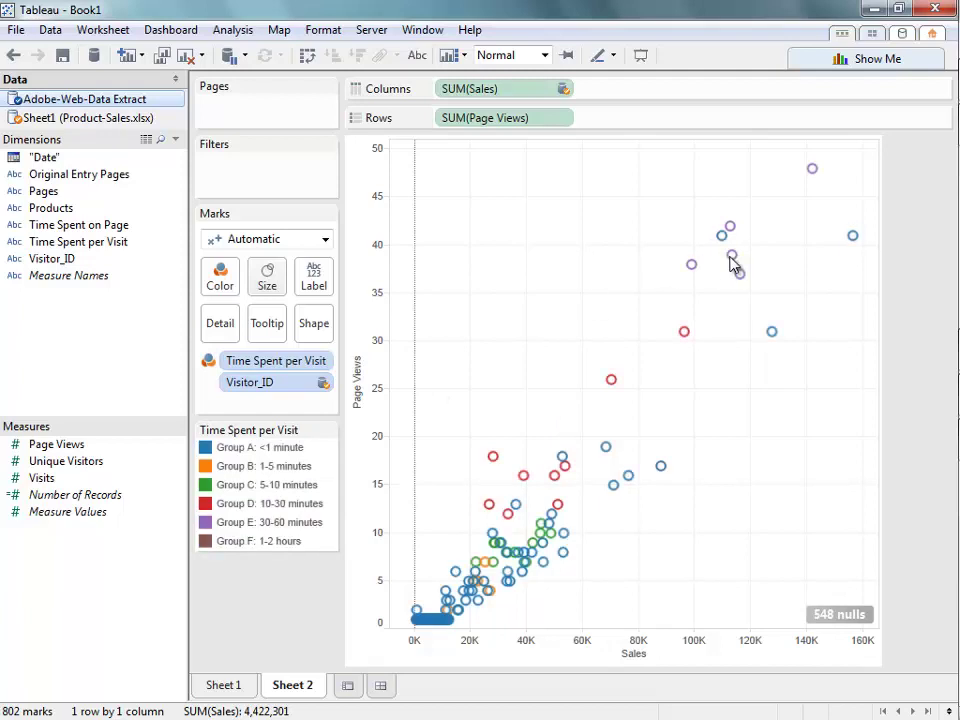
Make the marks filled circles at 51% transparency and larger size, then select the high-sales marks.
mouse_move(733, 262)
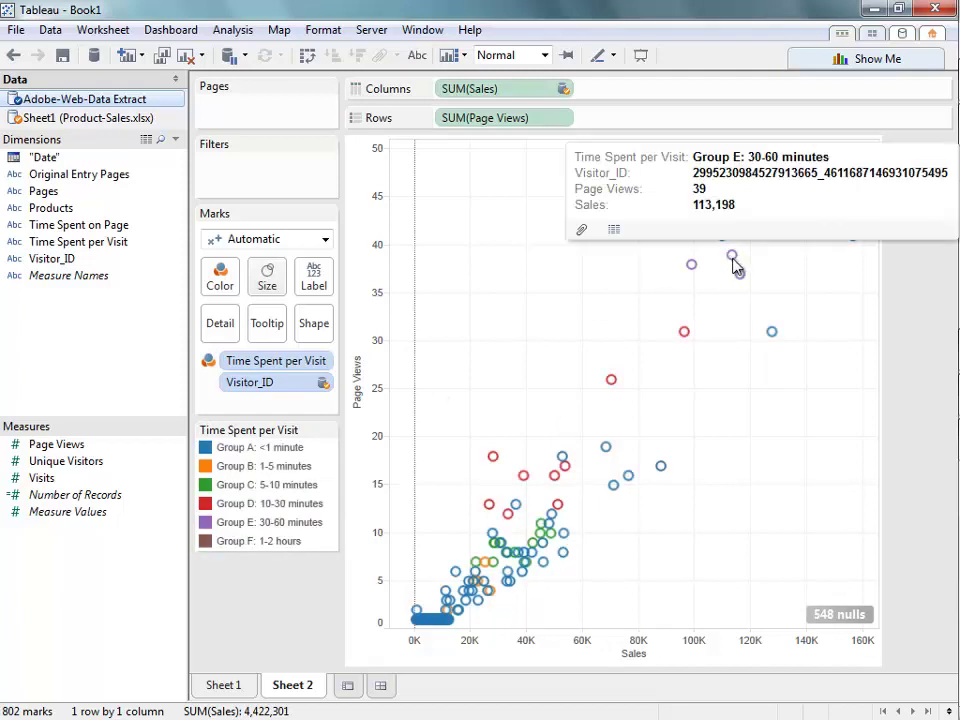
click(227, 243)
click(244, 364)
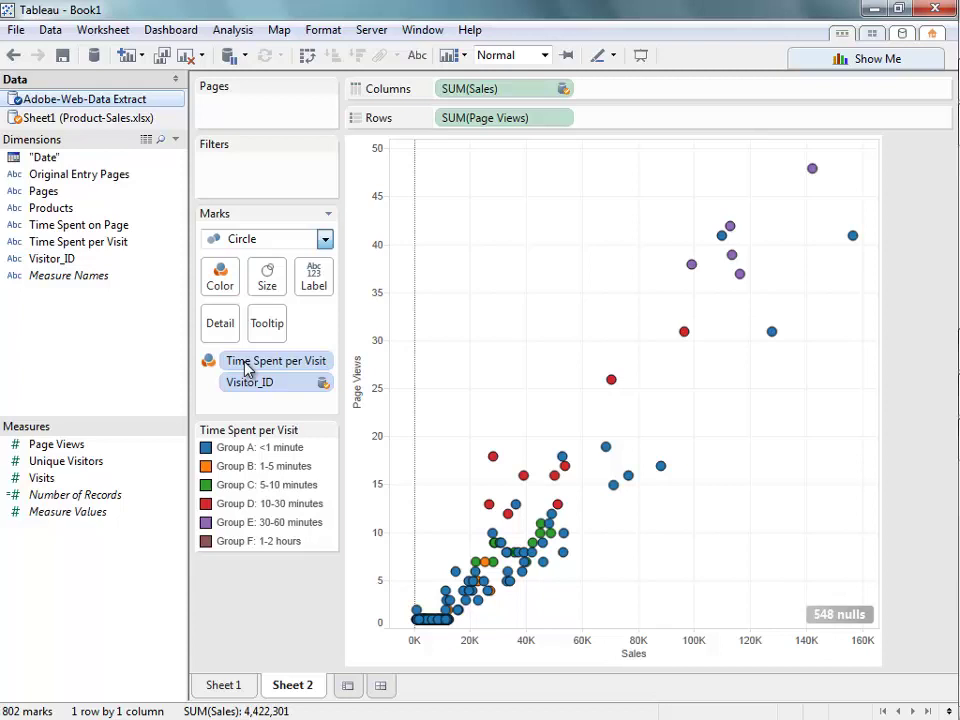
click(234, 272)
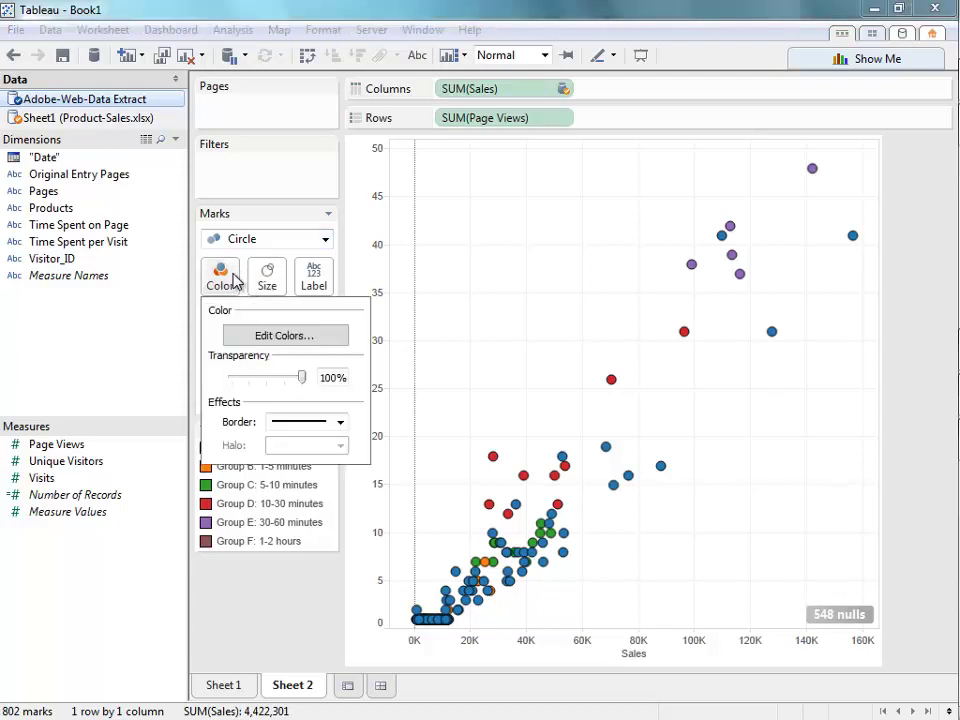
drag(301, 377, 268, 377)
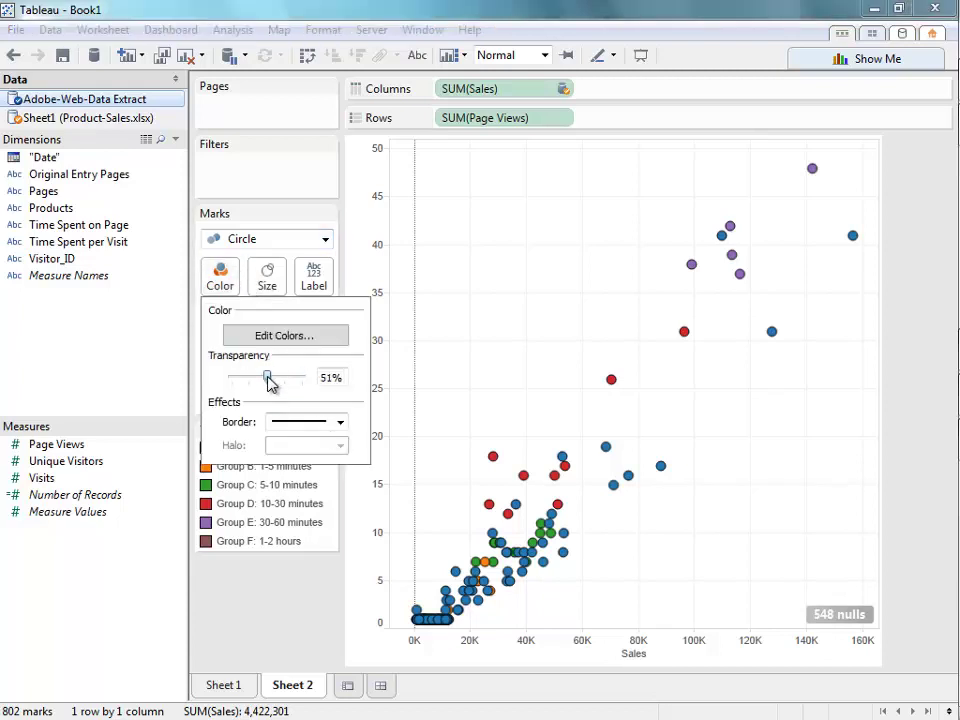
click(267, 274)
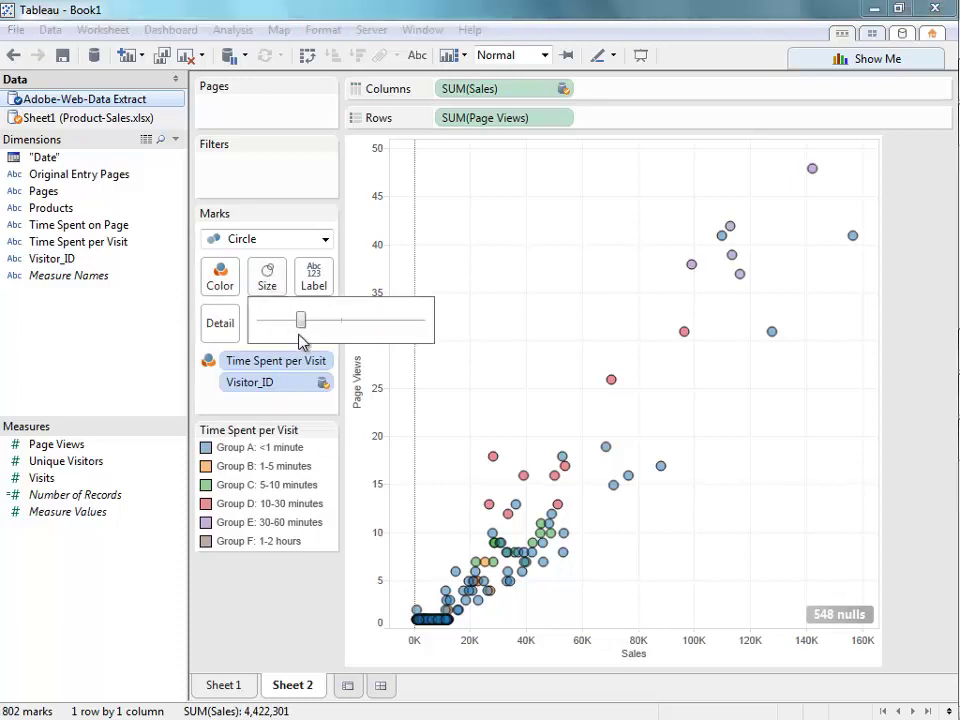
drag(308, 321, 352, 322)
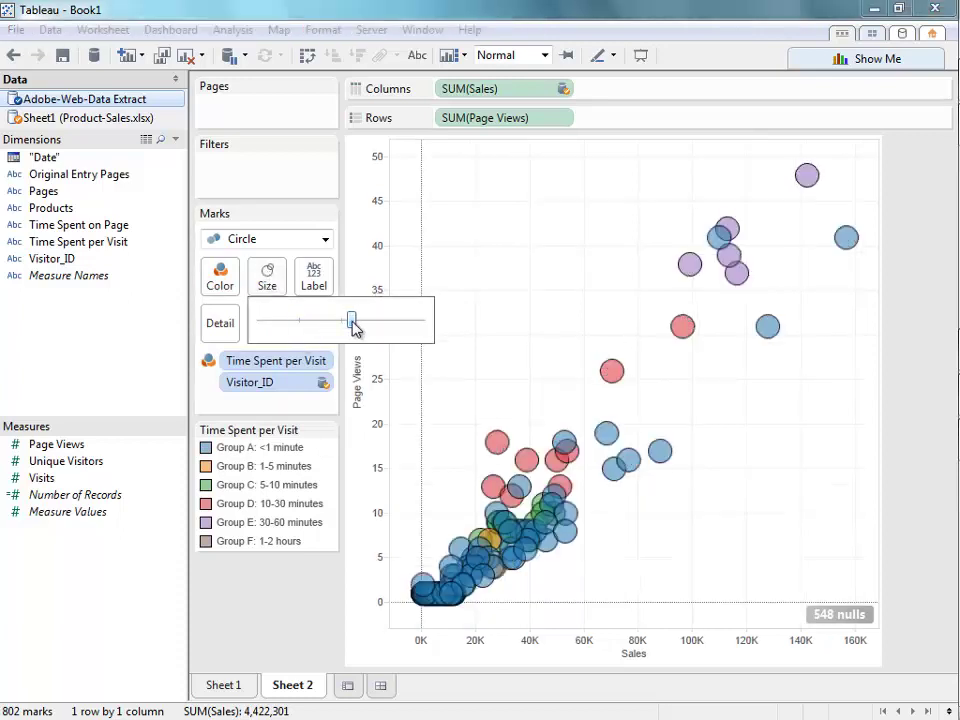
click(510, 282)
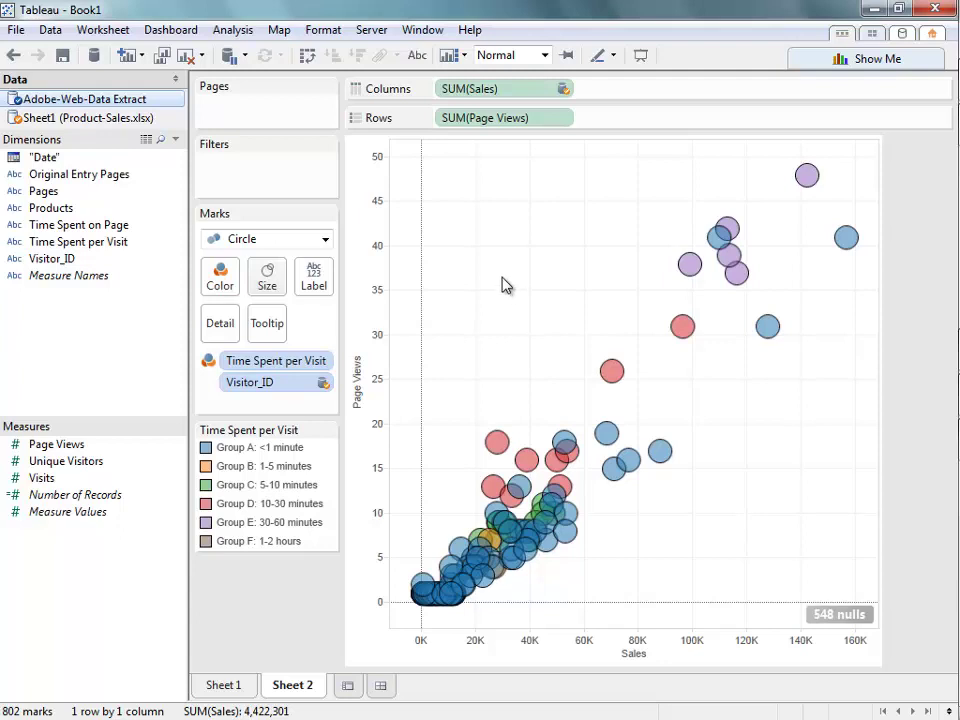
drag(617, 236, 797, 435)
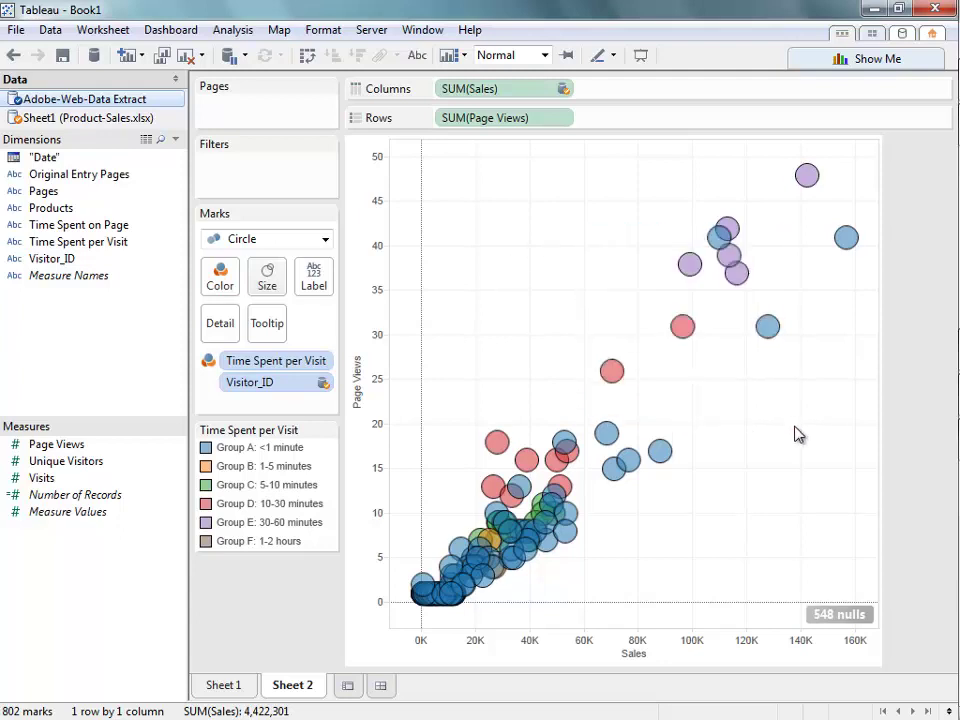
On a new Sheet 3, chart SUM(Sales) as a bar for each product.
click(745, 450)
click(347, 686)
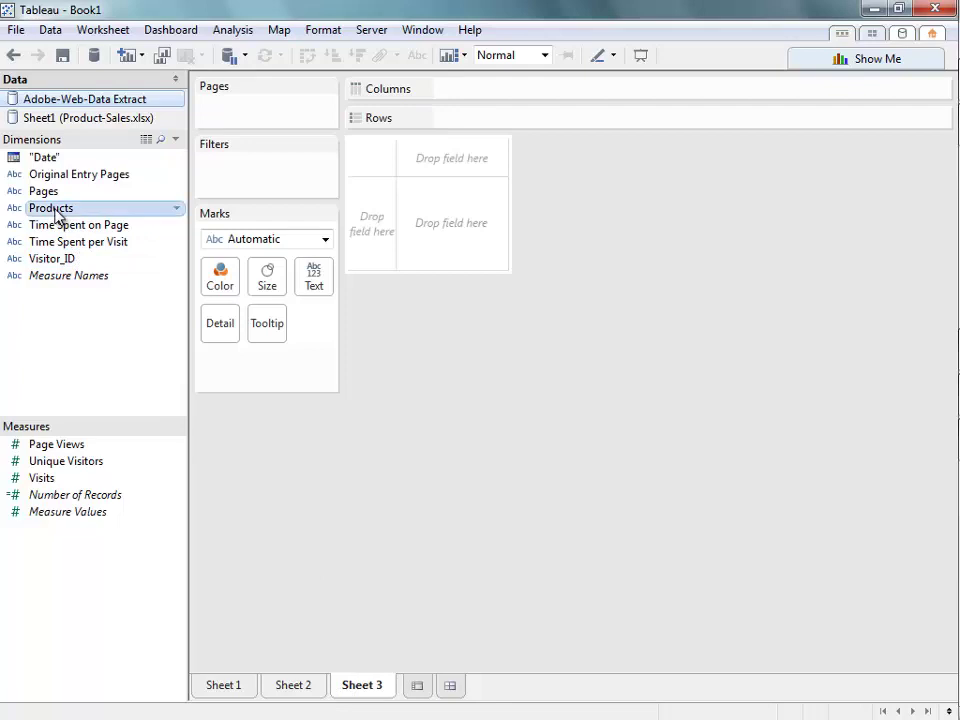
drag(60, 210, 362, 226)
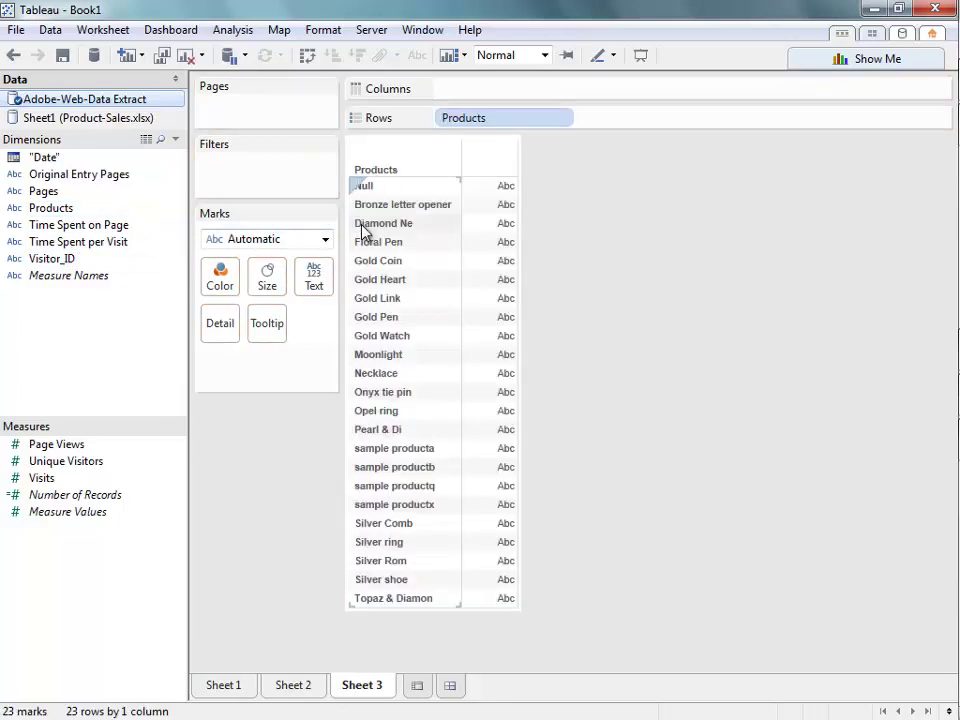
click(110, 118)
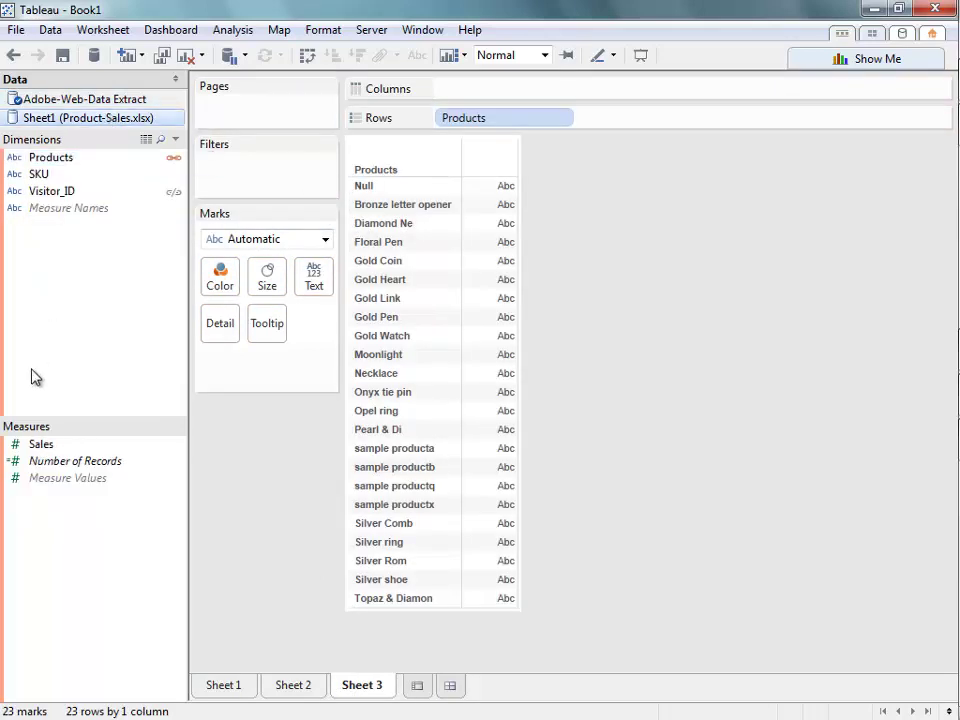
drag(38, 447, 543, 100)
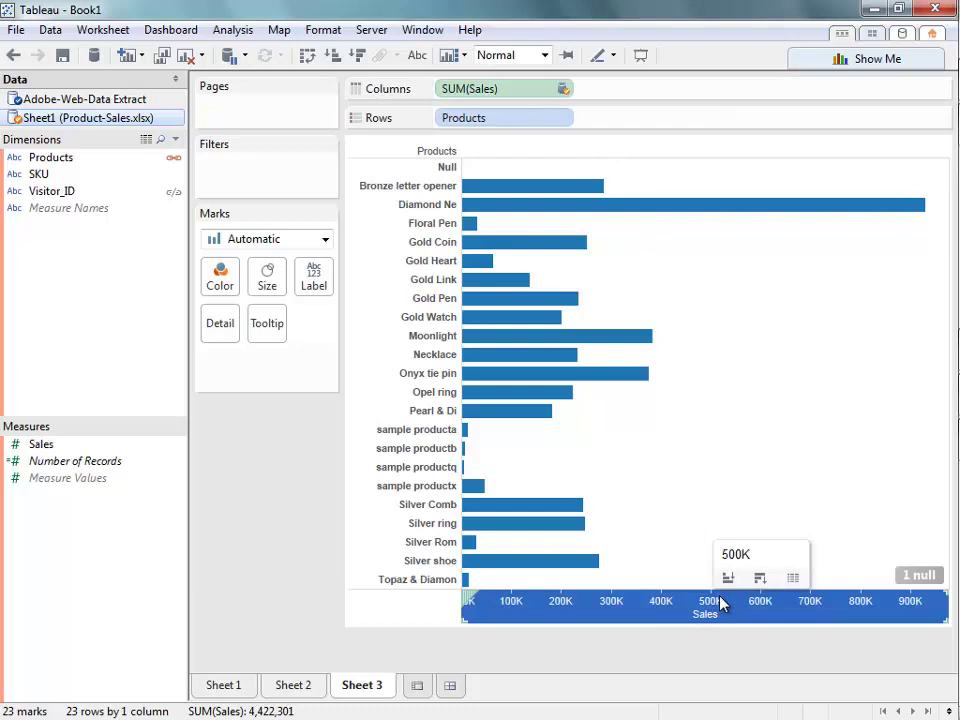
Sort the bars highest first, label each with its sales, and exclude Null.
click(759, 577)
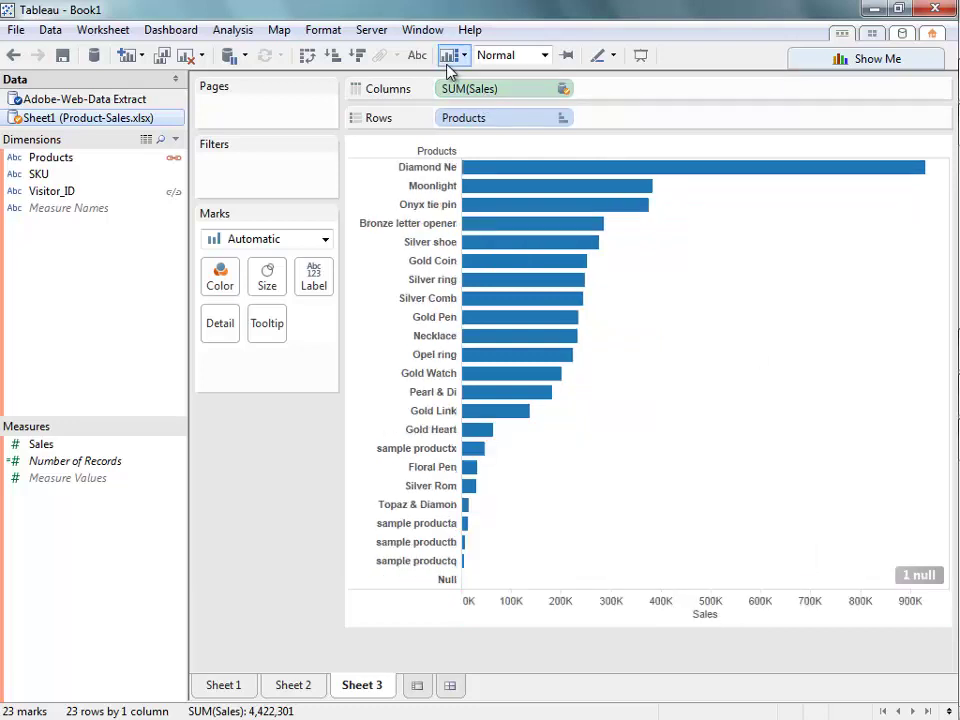
click(418, 56)
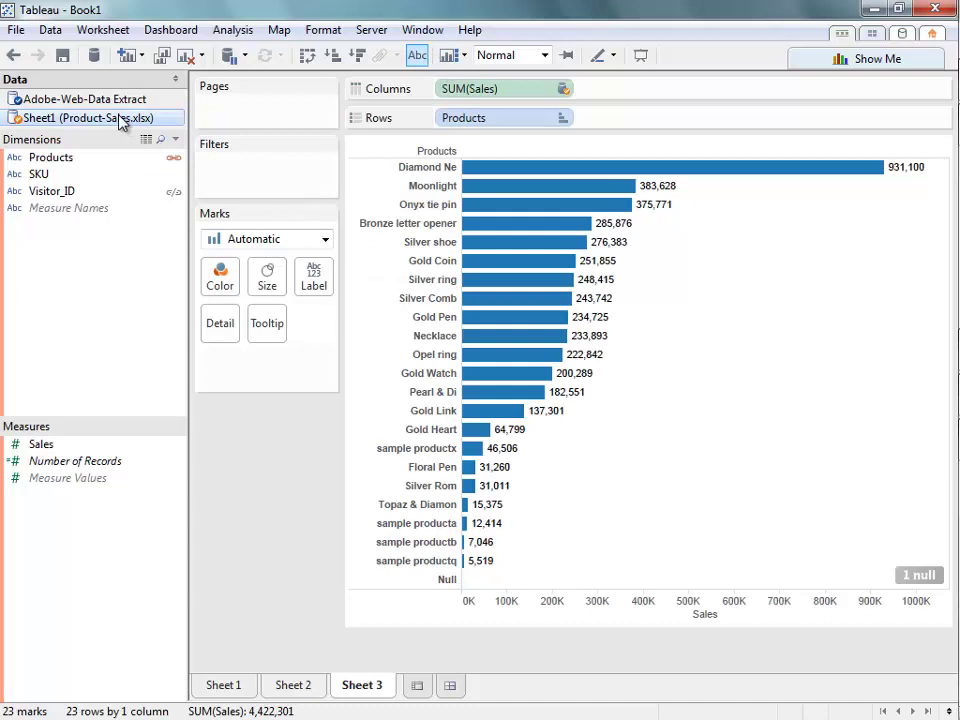
right_click(446, 582)
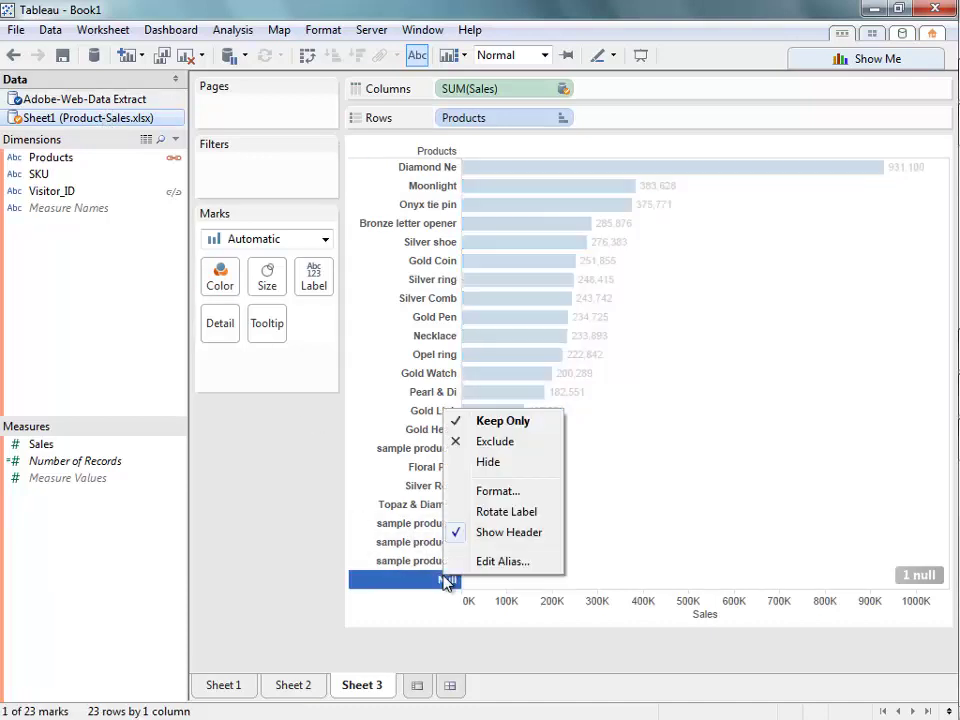
click(484, 450)
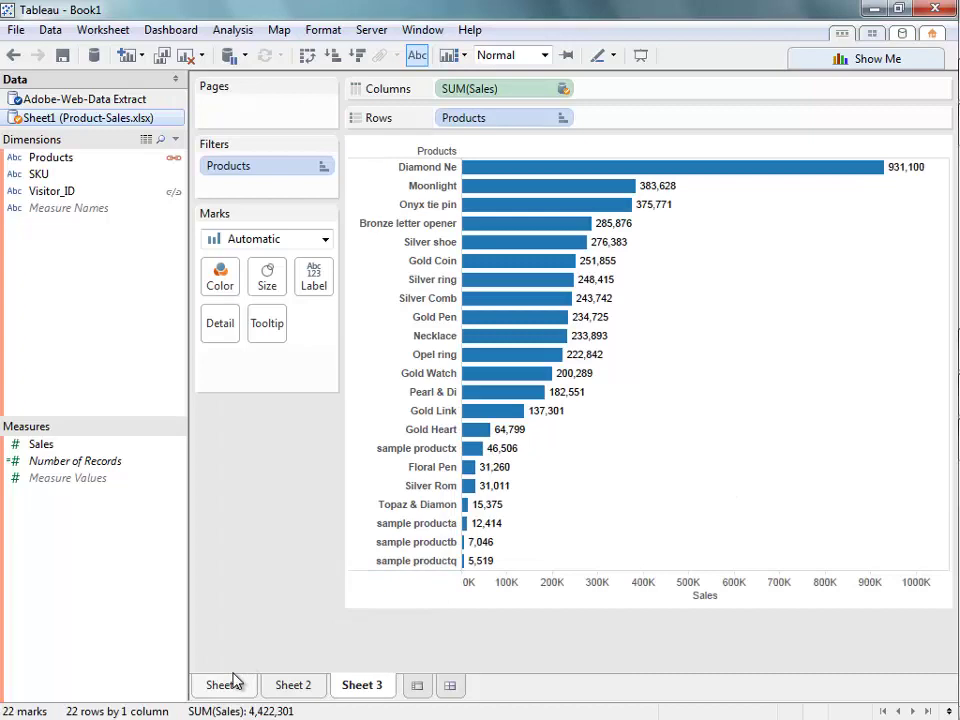
Review Sheet 1 and Sheet 2, then return to the Sheet 3 bars.
click(236, 682)
click(292, 685)
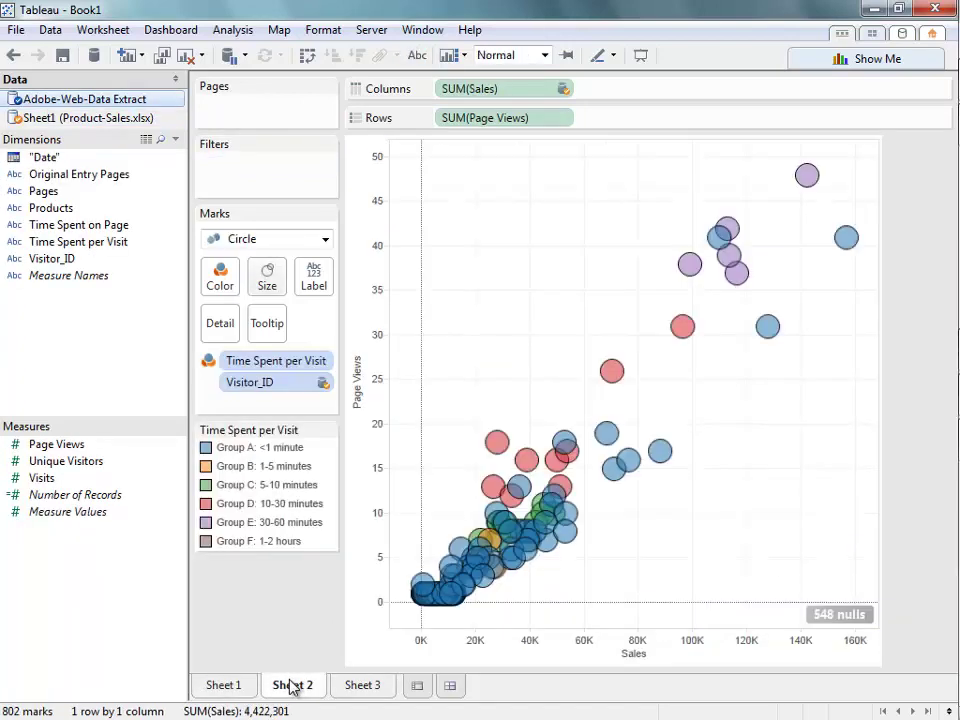
click(362, 686)
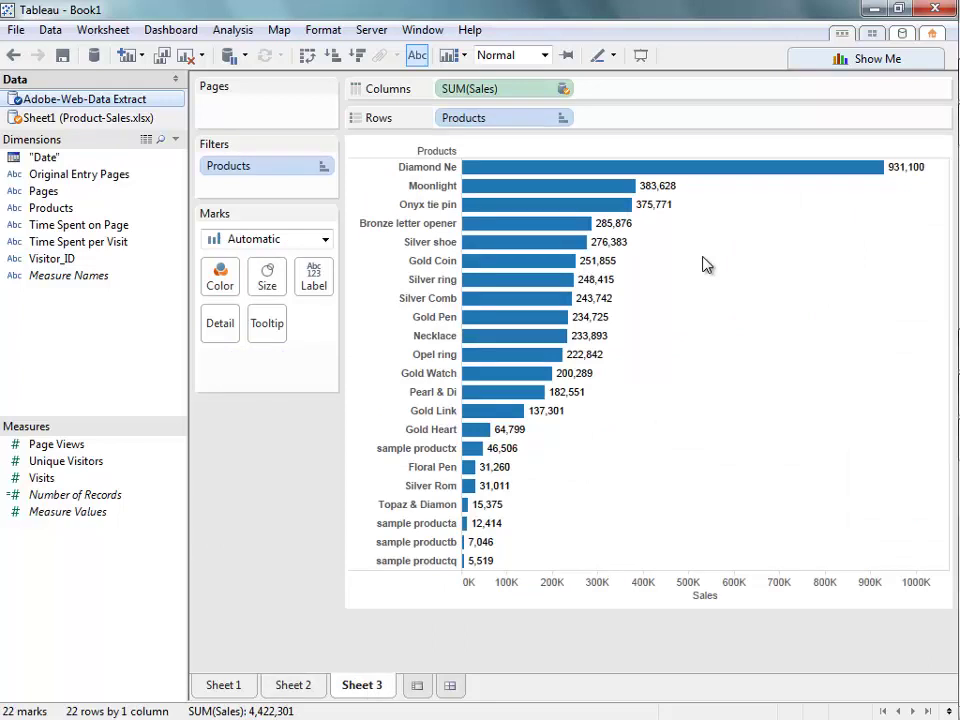
Create Dashboard 1 with a fixed size of 700 × 550.
click(451, 687)
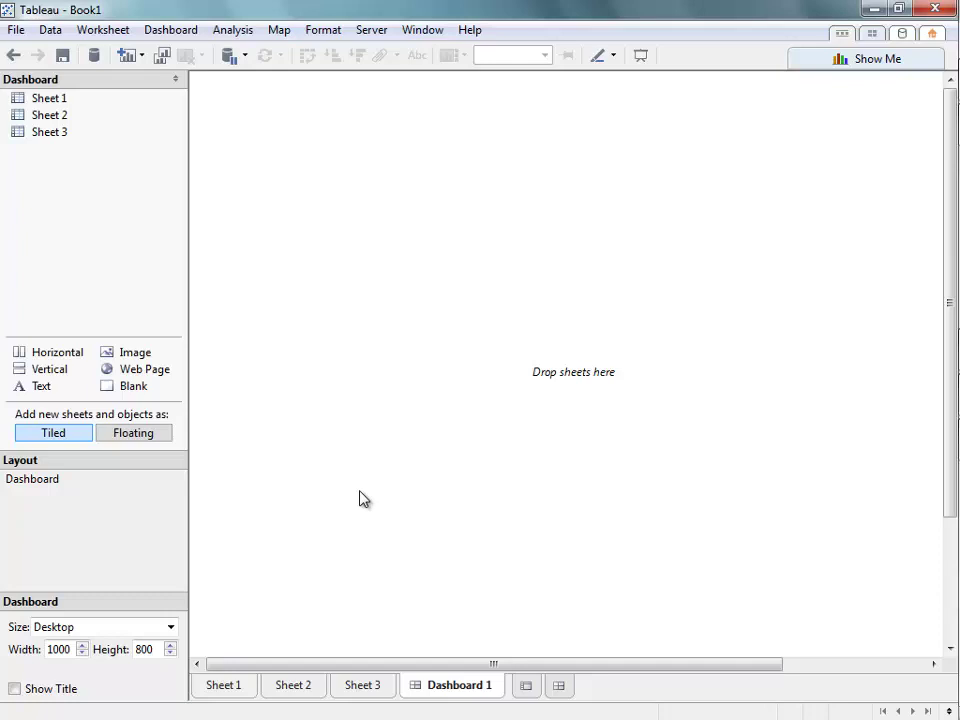
double_click(68, 648)
text(1000)
key(Tab)
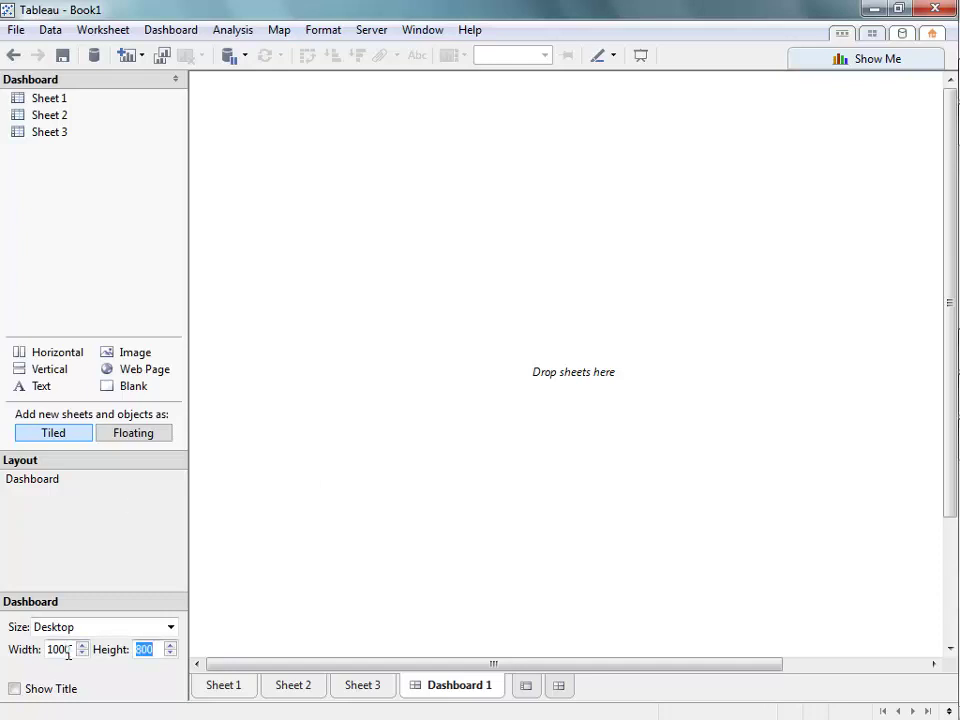
click(68, 650)
double_click(68, 650)
text(700)
double_click(144, 650)
text(550)
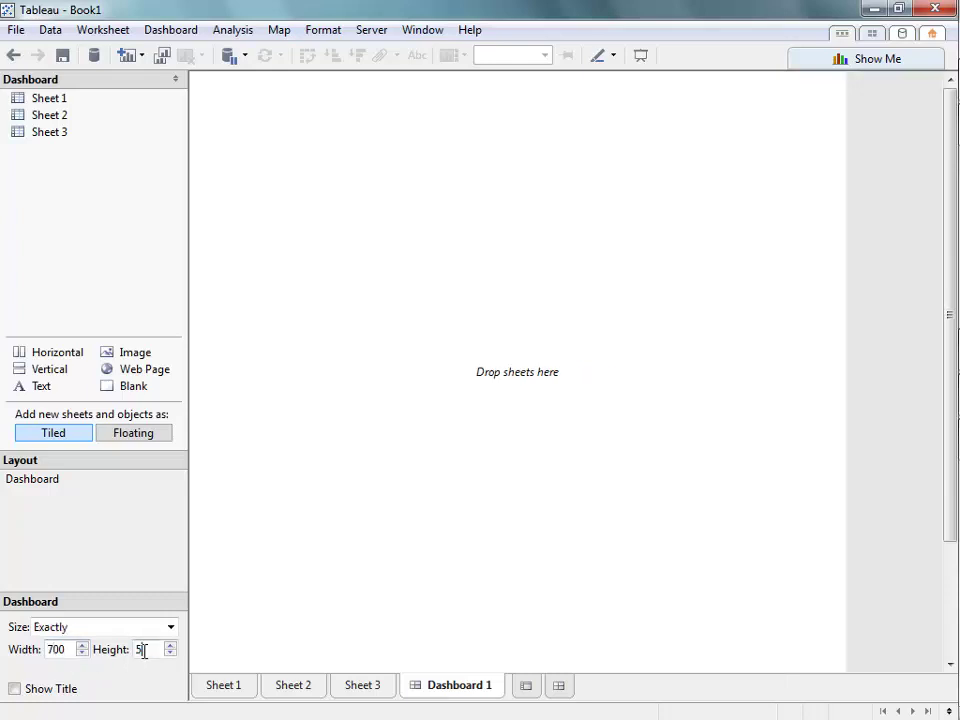
click(77, 222)
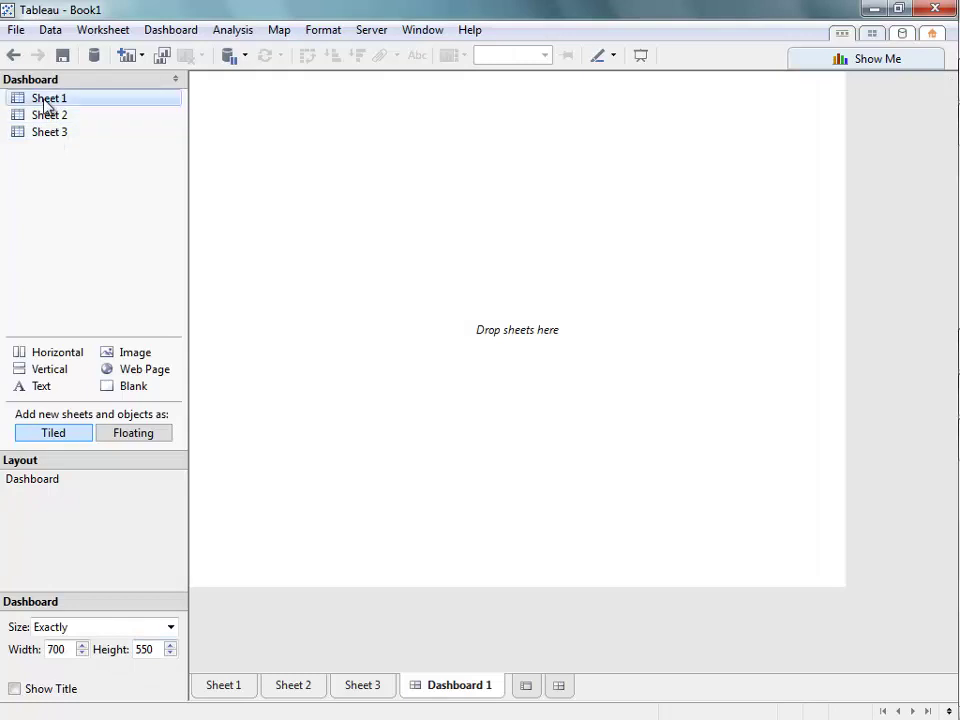
Place Sheet 1 on top, Sheet 2 beneath it, and Sheet 3 right of Sheet 2.
drag(57, 100, 462, 166)
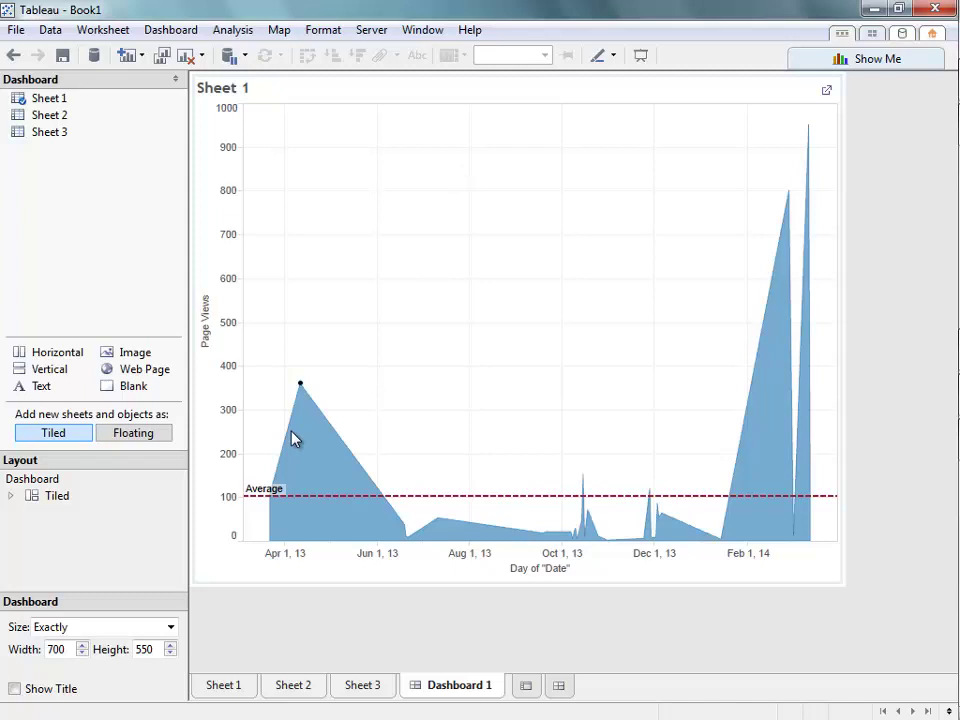
drag(52, 117, 330, 245)
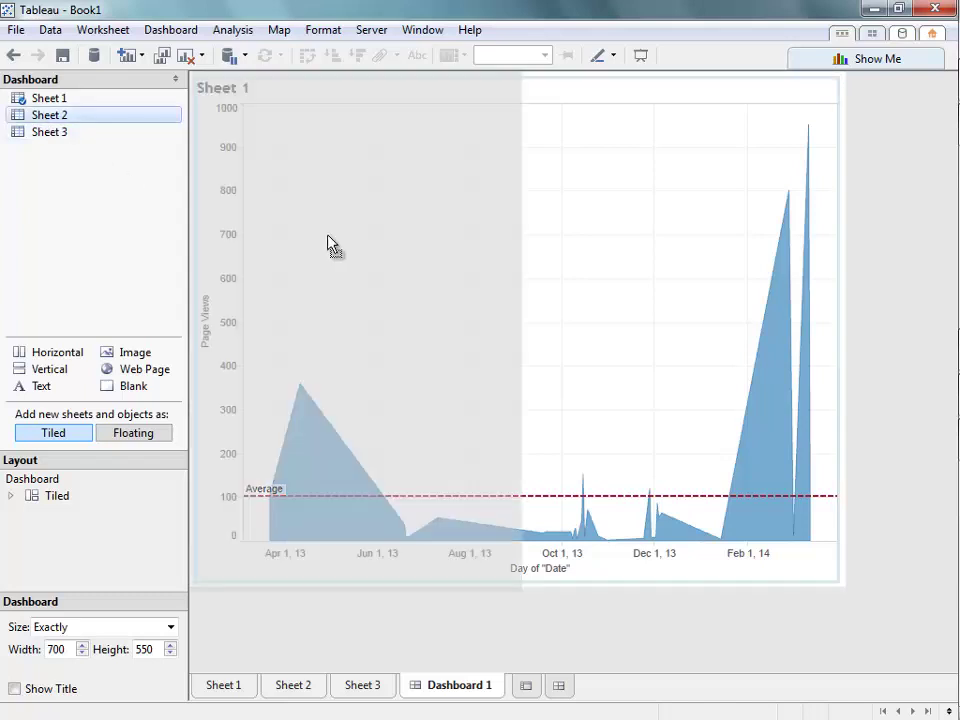
drag(390, 342, 419, 476)
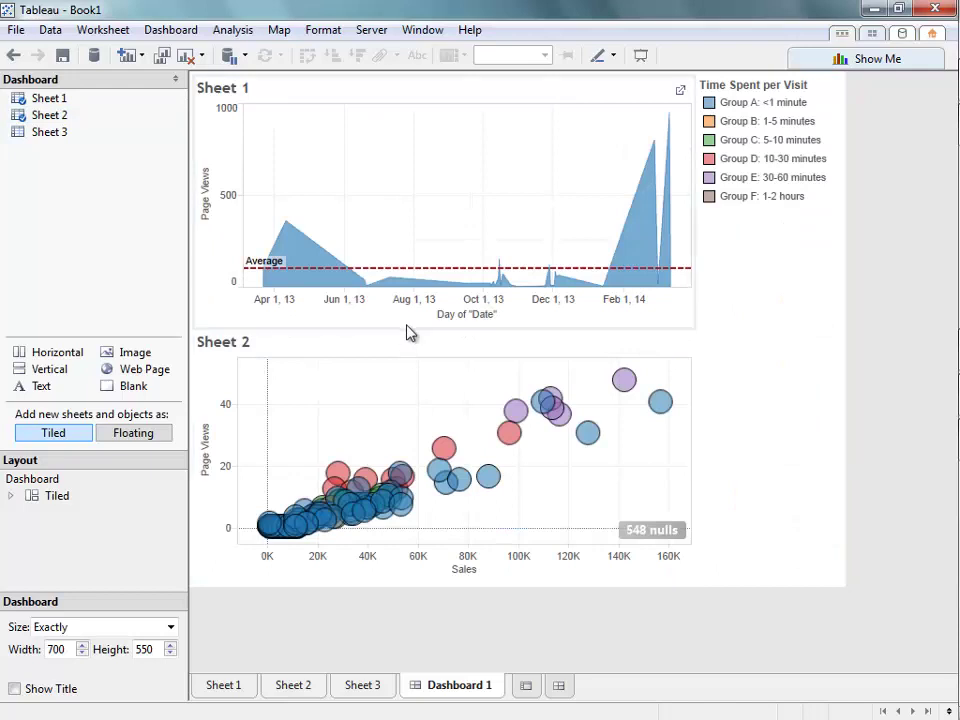
drag(44, 132, 639, 441)
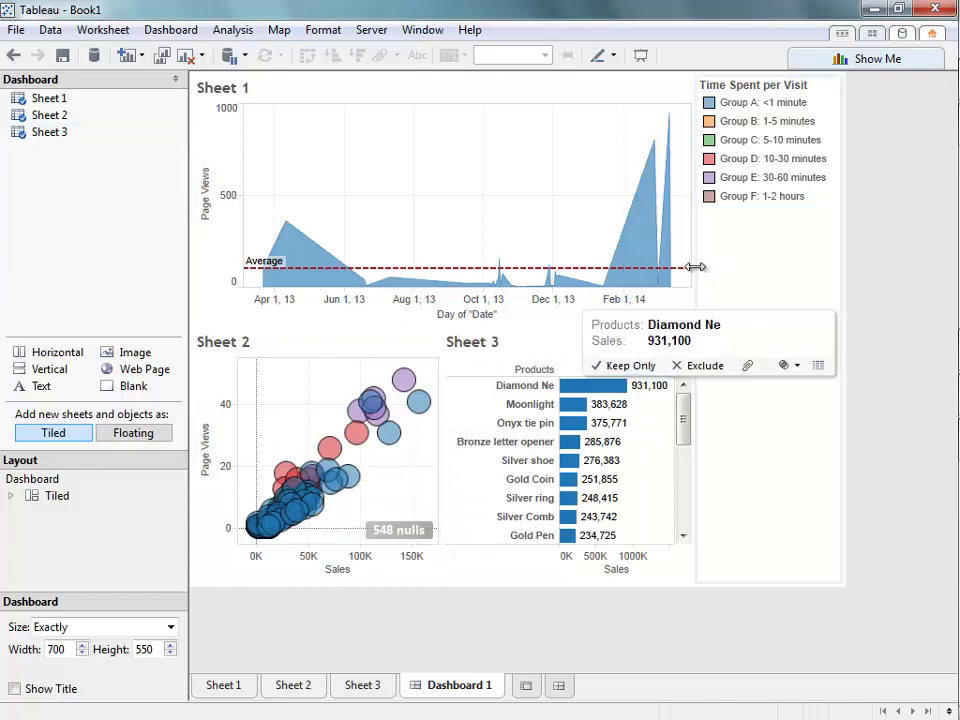
click(742, 268)
click(530, 228)
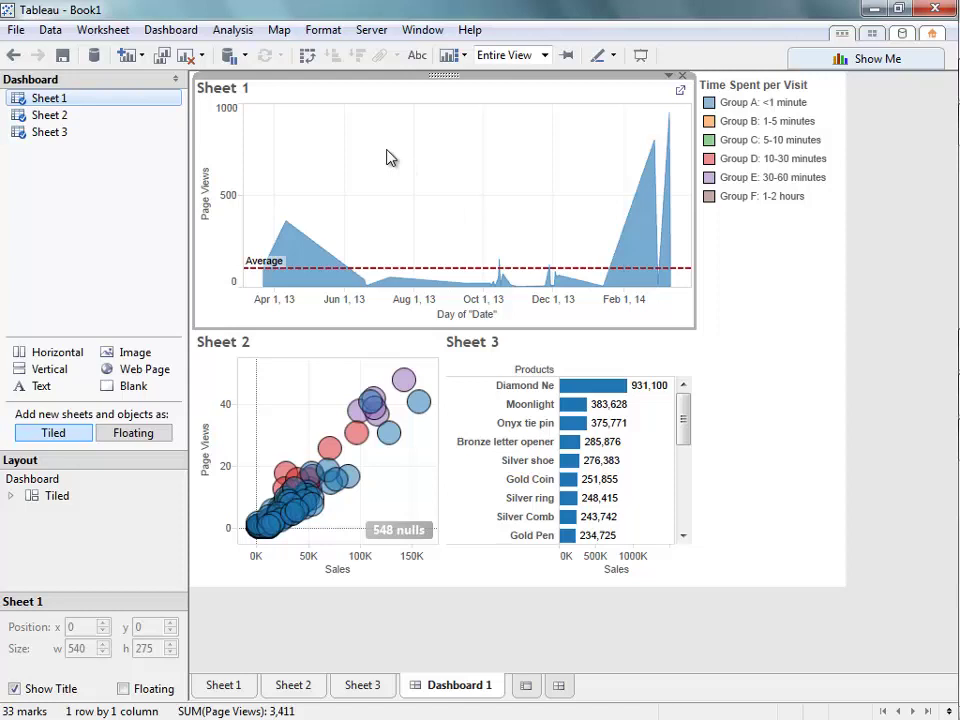
Hide the titles of the Sheet 1, Sheet 2 and Sheet 3 charts on the dashboard.
right_click(239, 89)
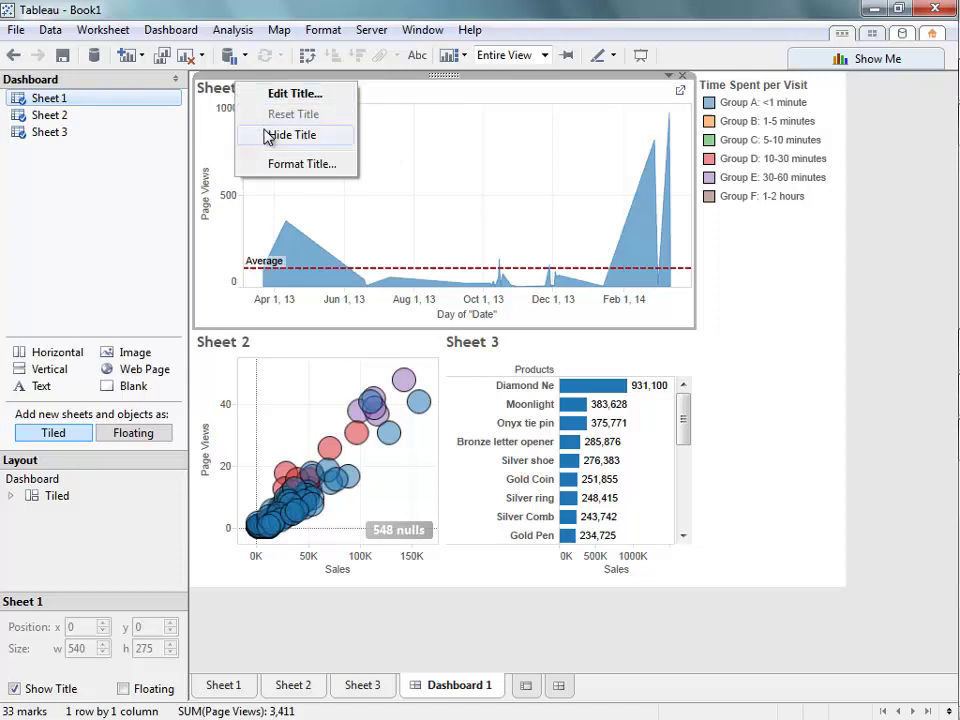
click(268, 137)
click(230, 345)
right_click(230, 345)
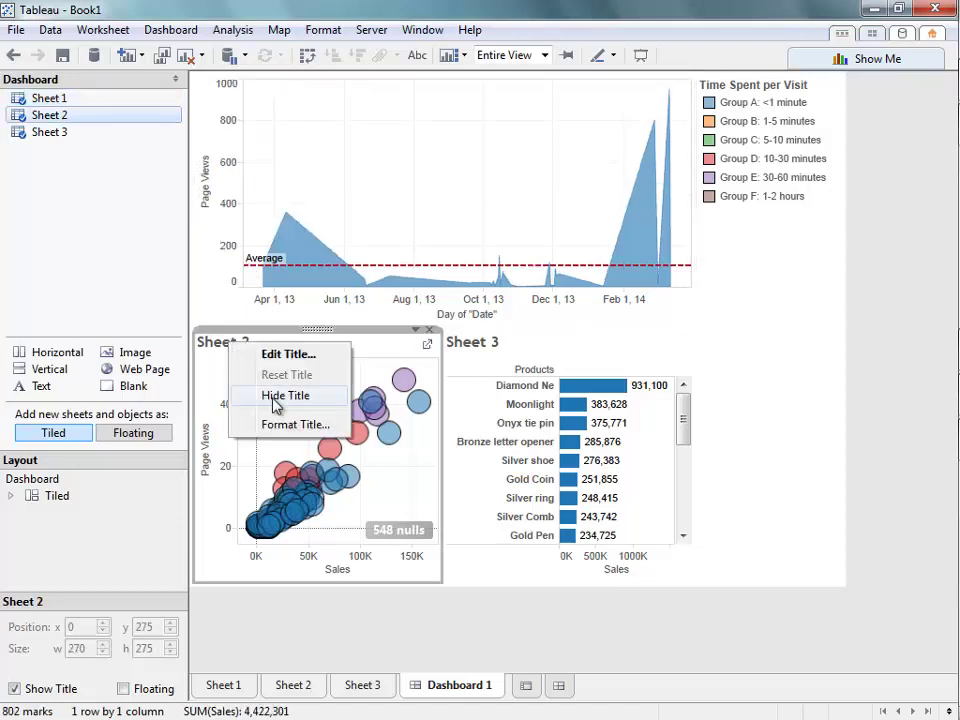
click(275, 397)
click(480, 358)
right_click(480, 358)
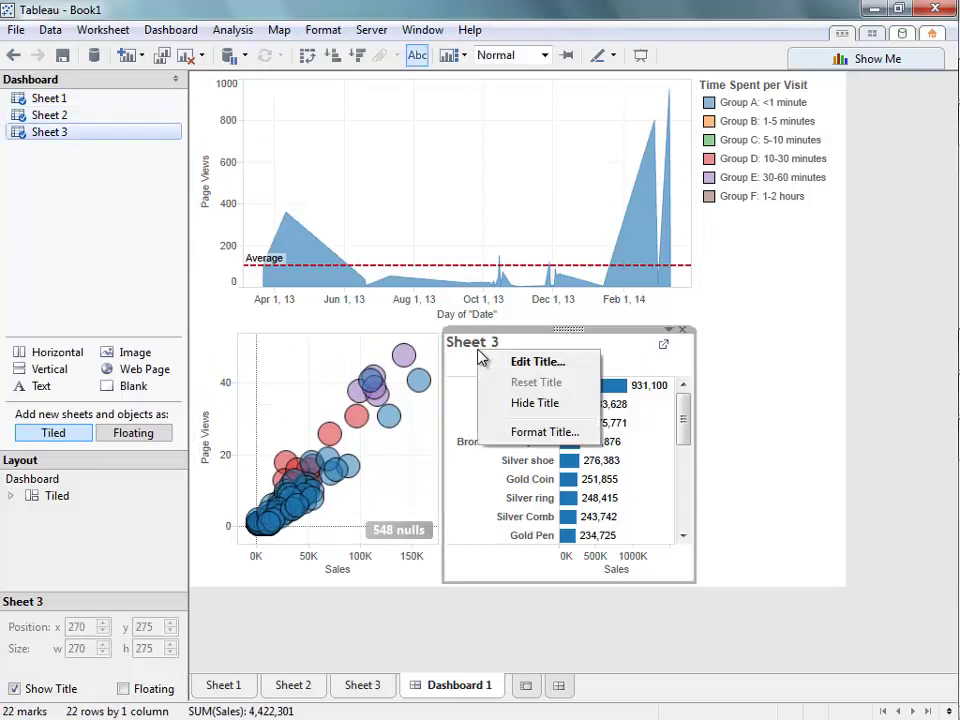
click(508, 405)
Add a Products quick filter from the bar chart's options.
click(823, 317)
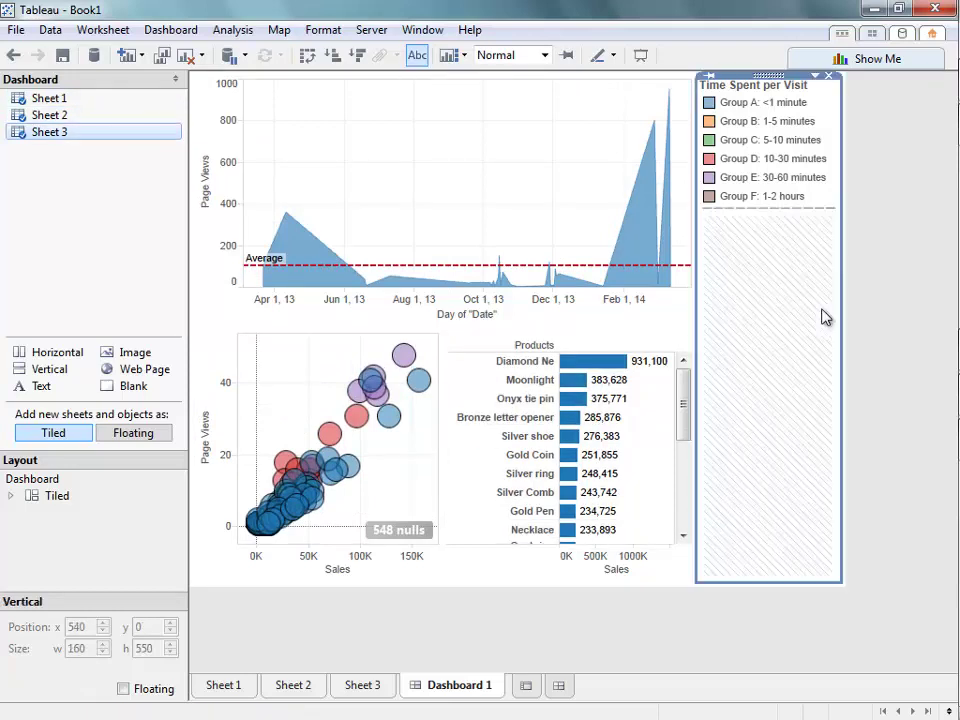
click(672, 306)
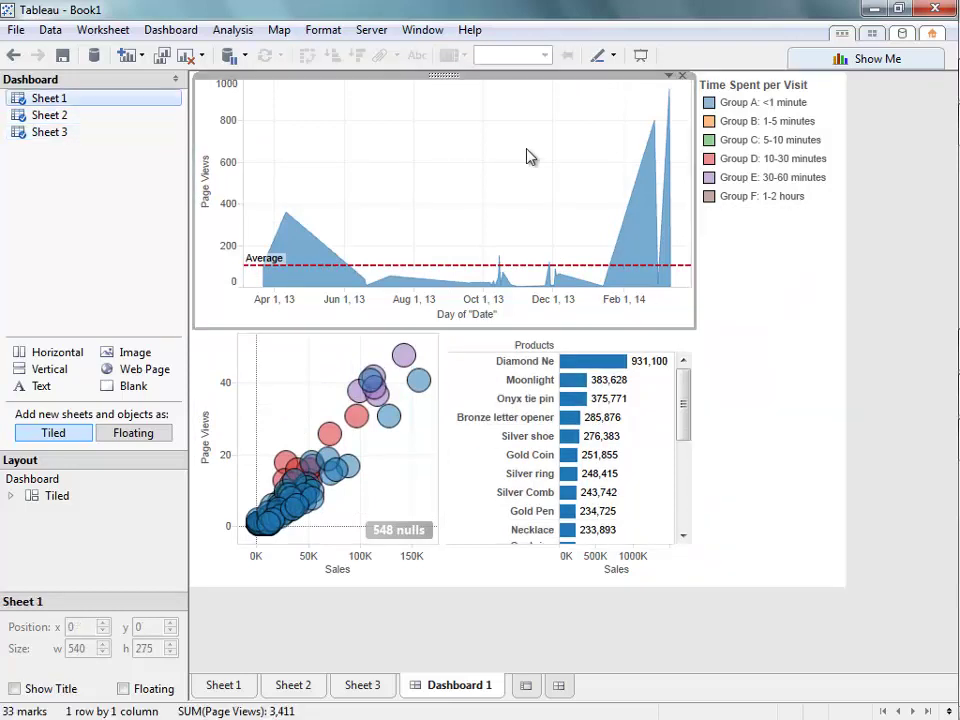
click(652, 338)
click(669, 329)
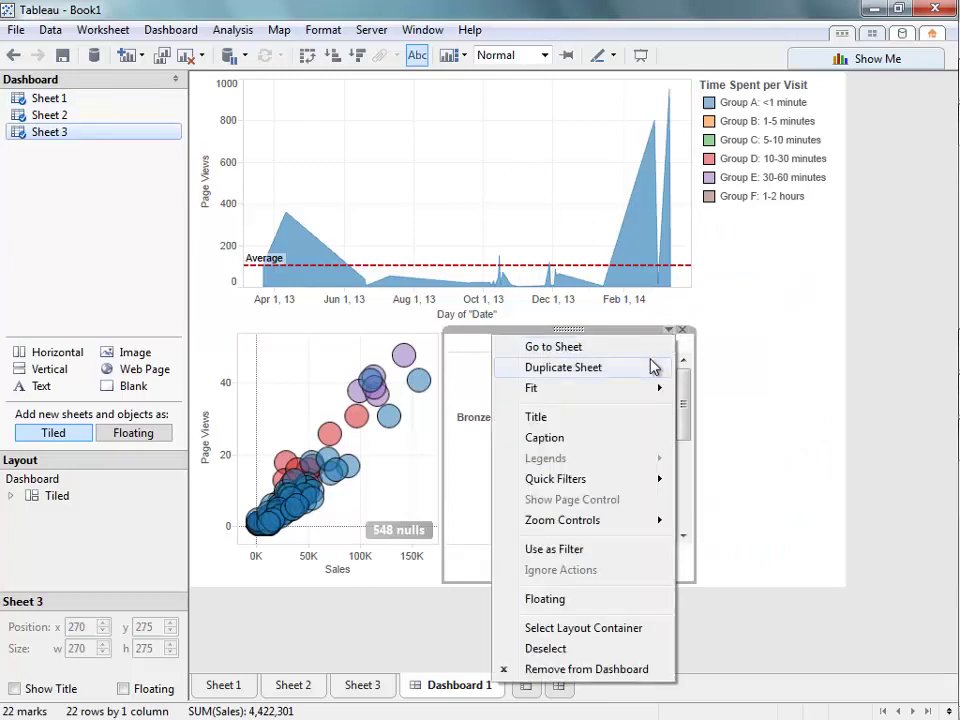
mouse_move(624, 484)
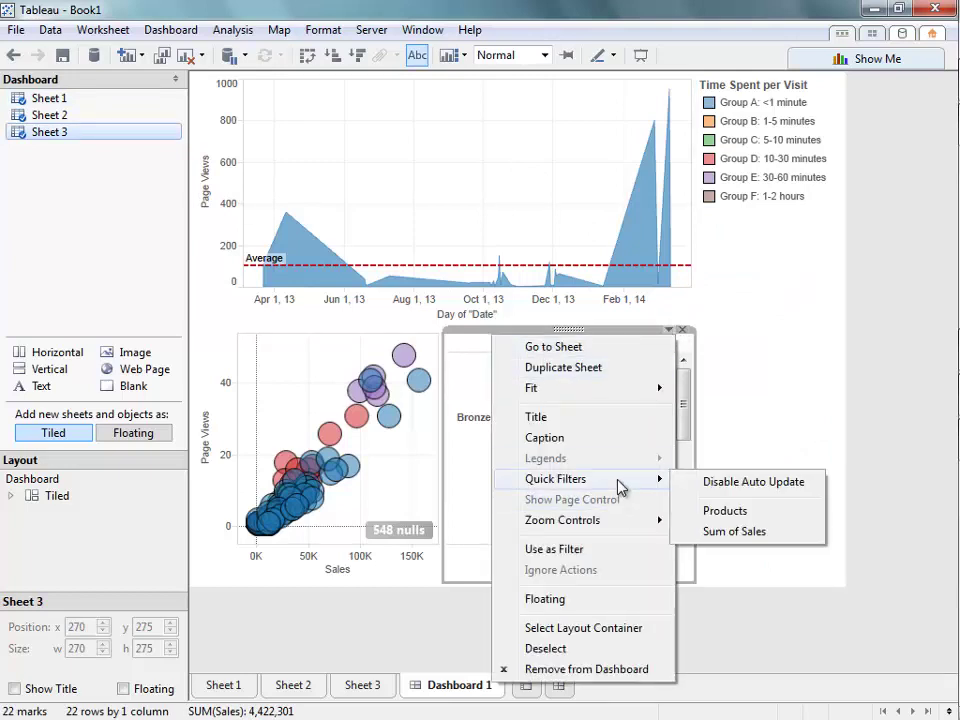
click(722, 510)
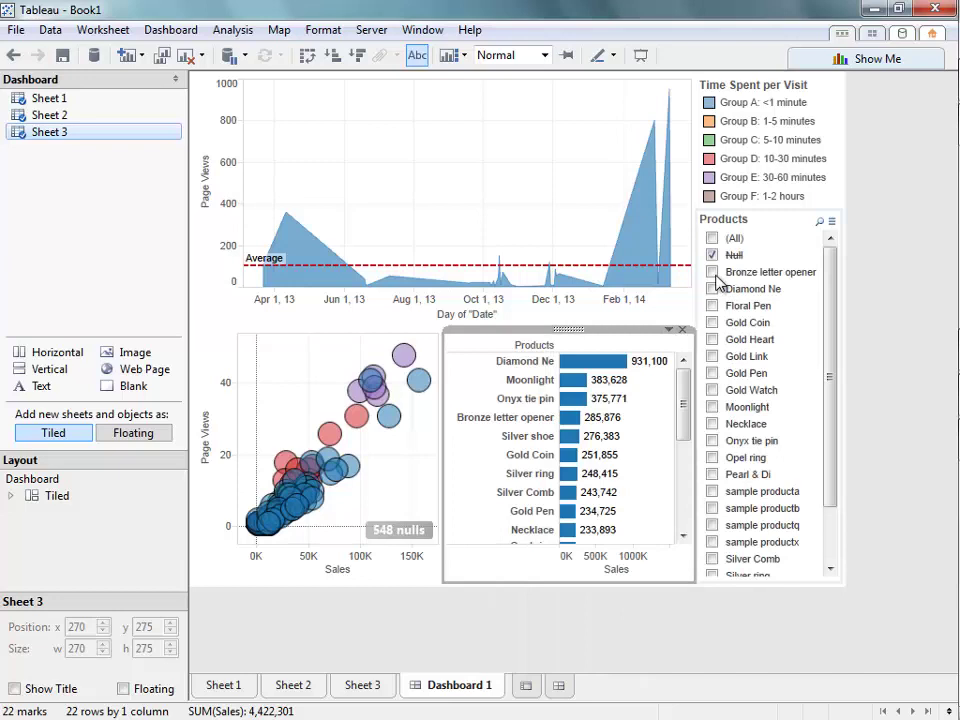
Test excluding Bronze letter opener, Diamond Ne, Floral Pen and Gold items, then restore (All).
click(712, 272)
click(712, 289)
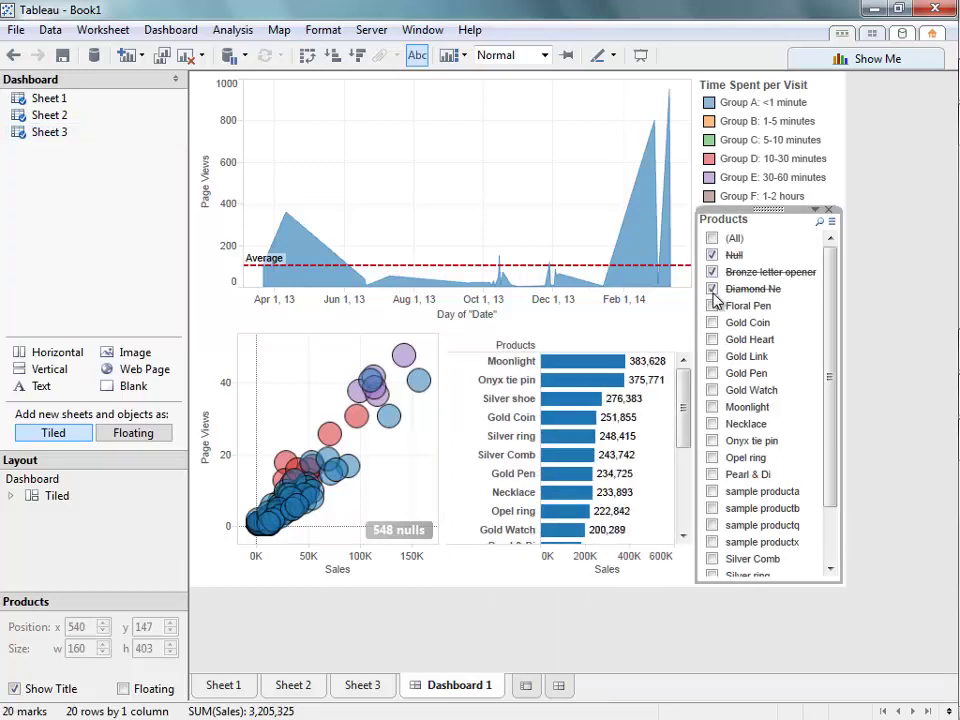
click(712, 305)
click(712, 322)
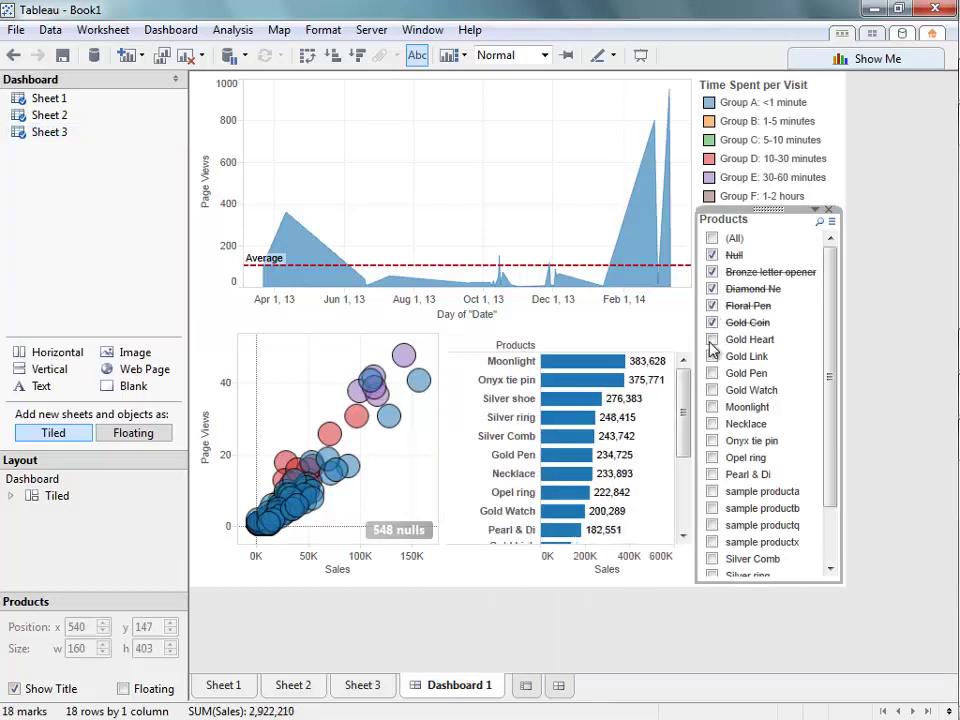
click(712, 342)
click(712, 343)
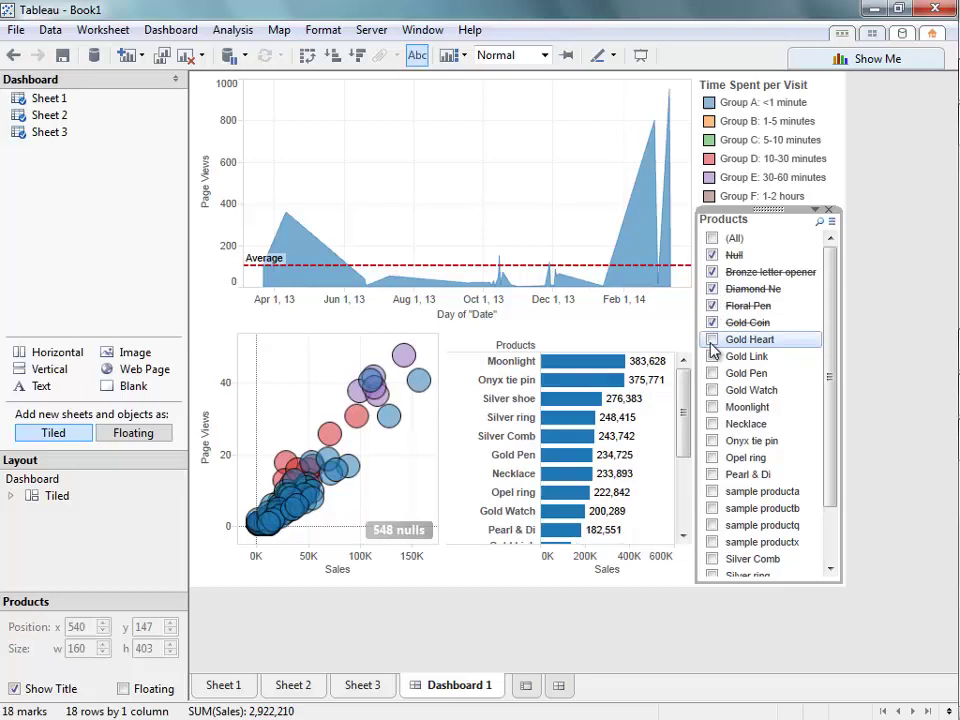
click(713, 357)
click(713, 341)
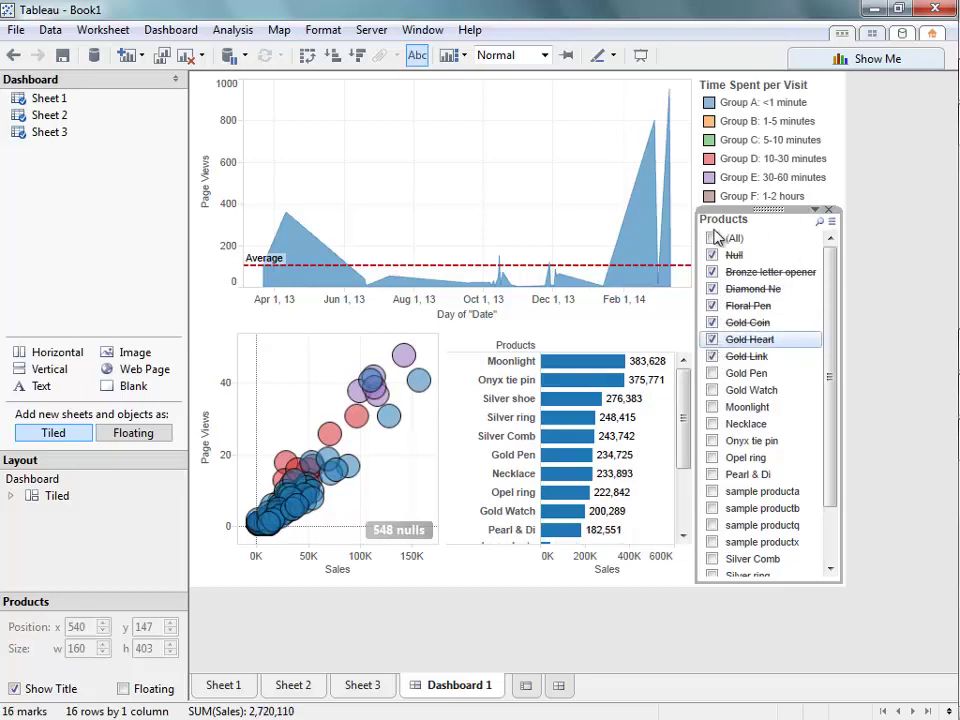
click(712, 239)
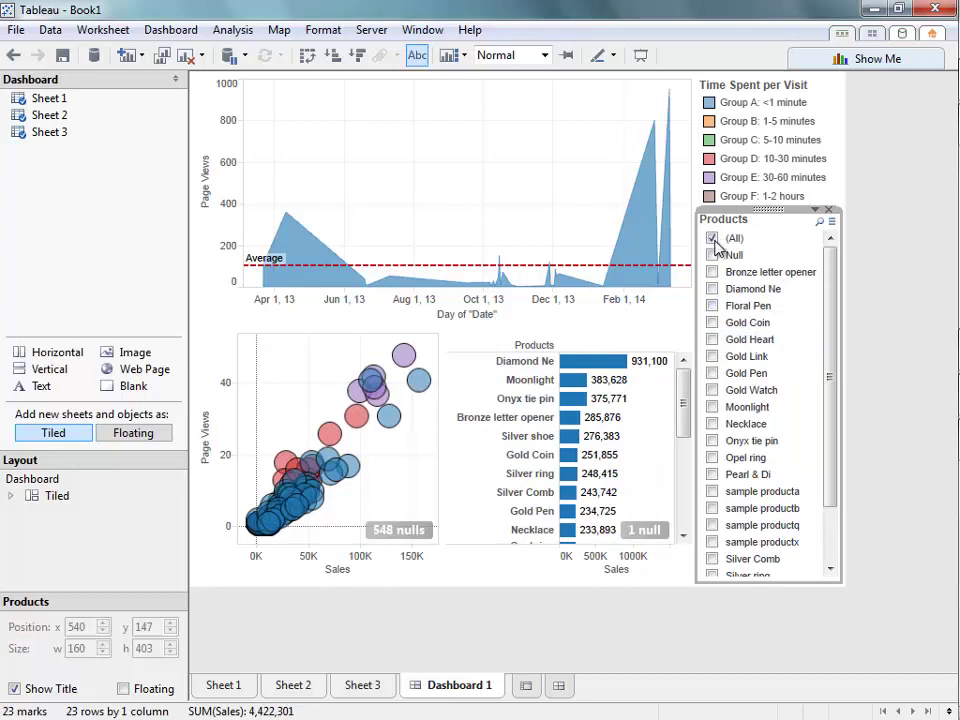
click(816, 210)
Switch the Products filter to Wildcard Match, test 'diamond', then clear the text.
mouse_move(799, 236)
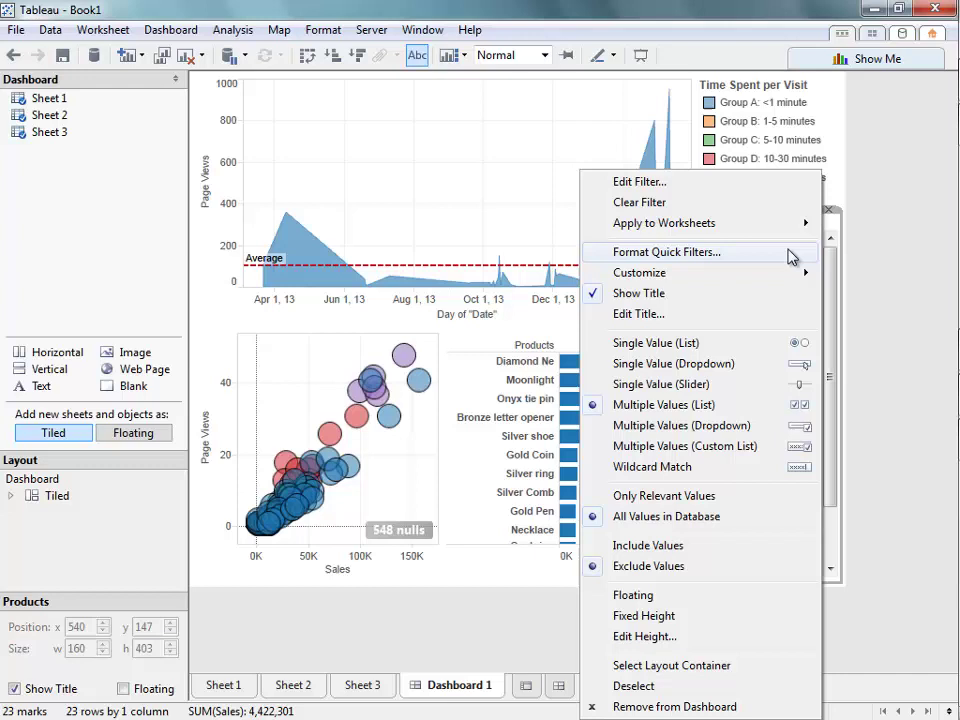
click(731, 467)
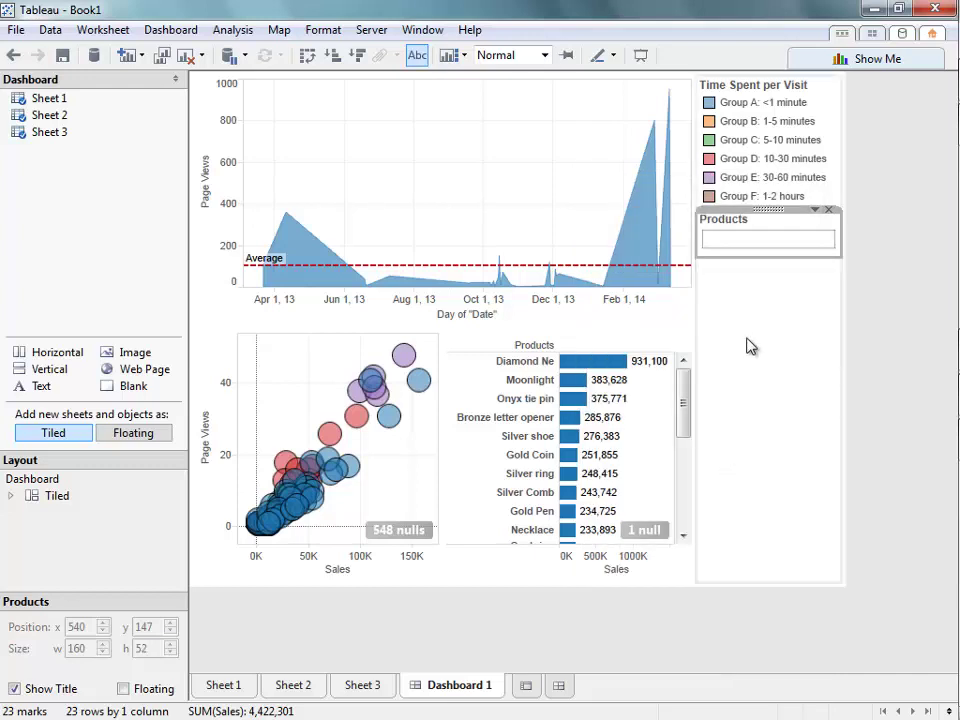
text(diamond)
key(Return)
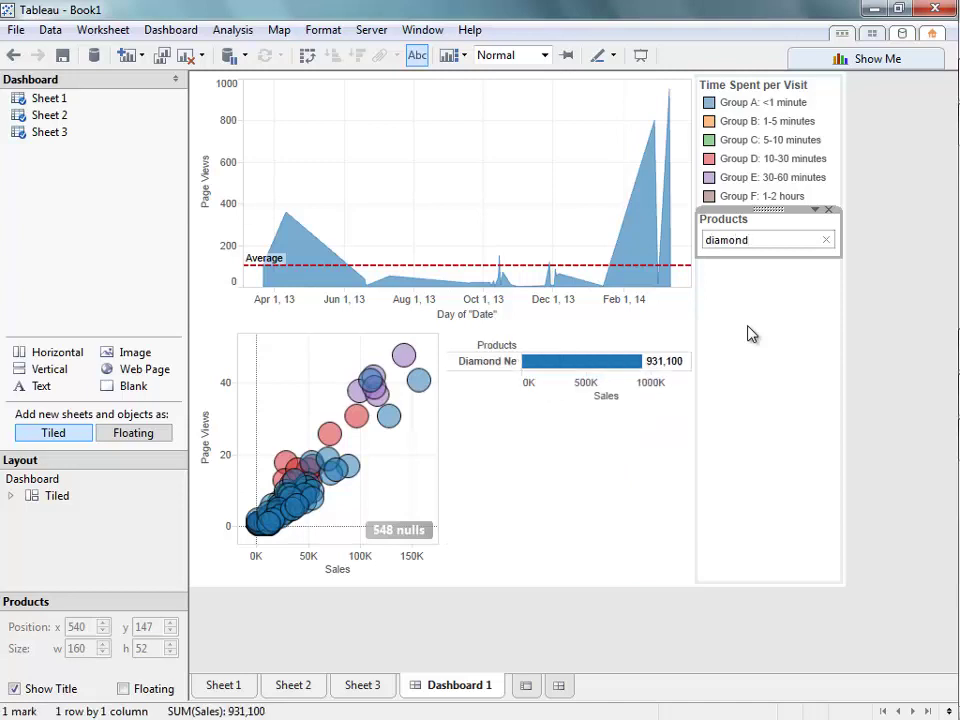
double_click(747, 240)
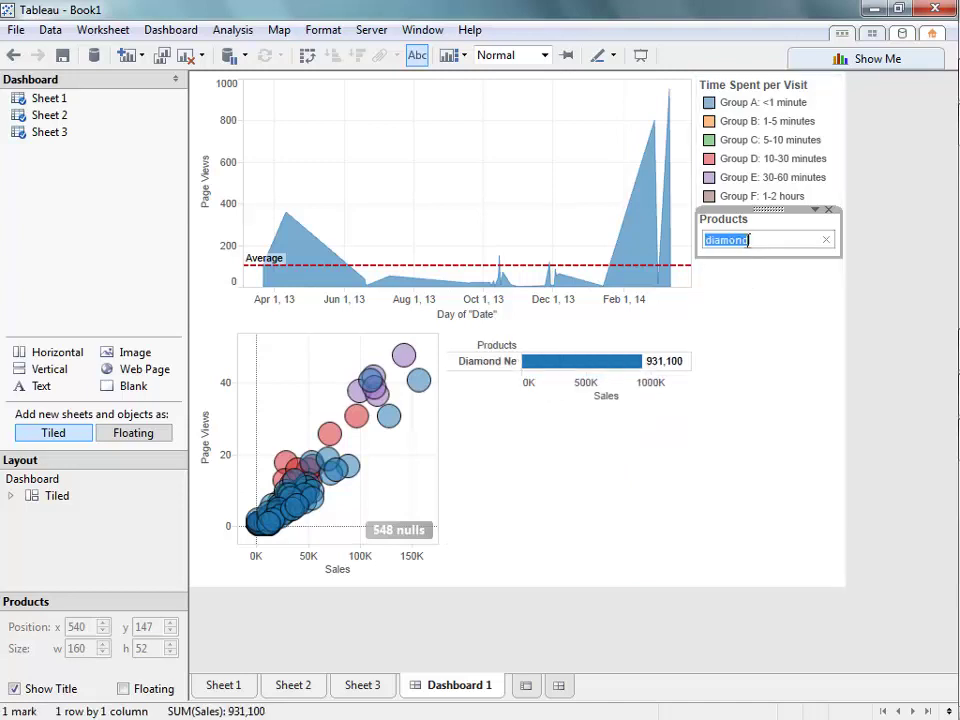
click(826, 240)
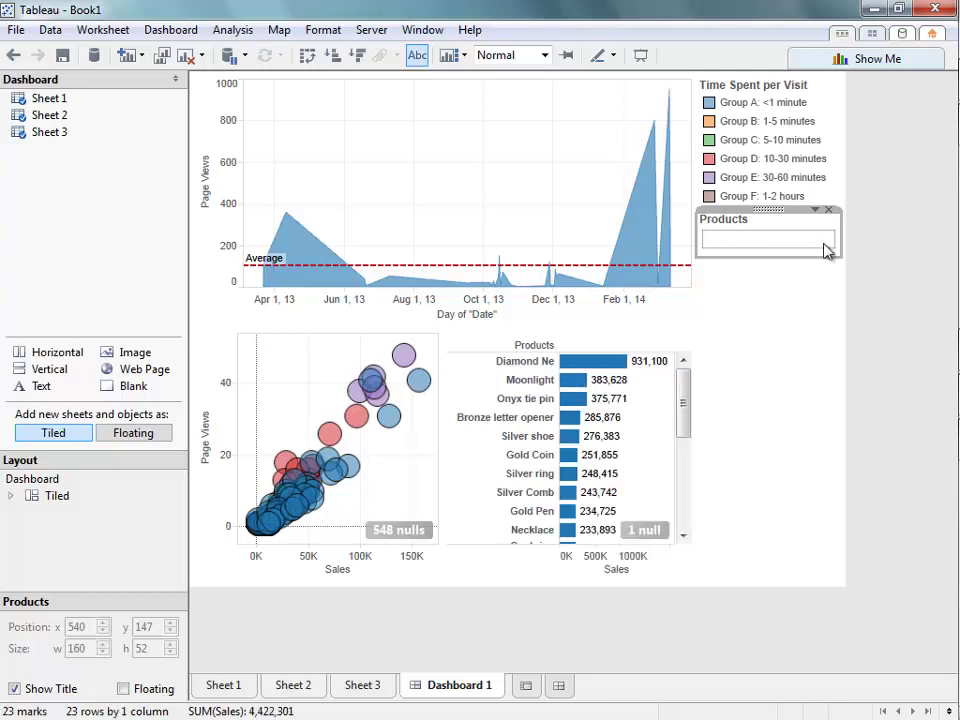
Add a Day of "Date" range filter from the area chart and nudge its start.
click(765, 333)
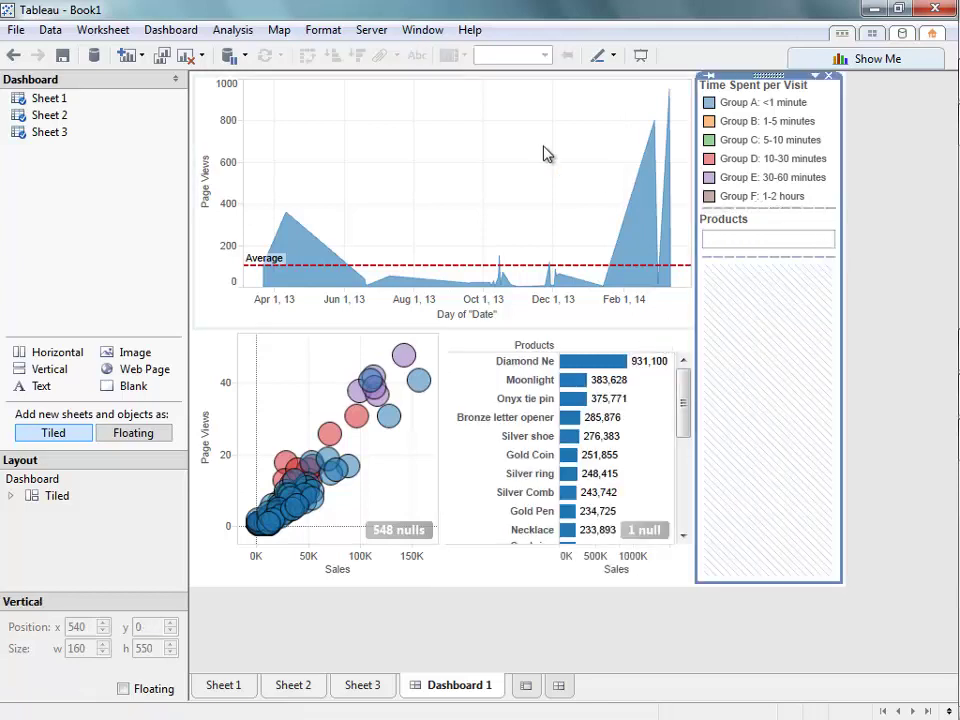
click(546, 154)
click(668, 76)
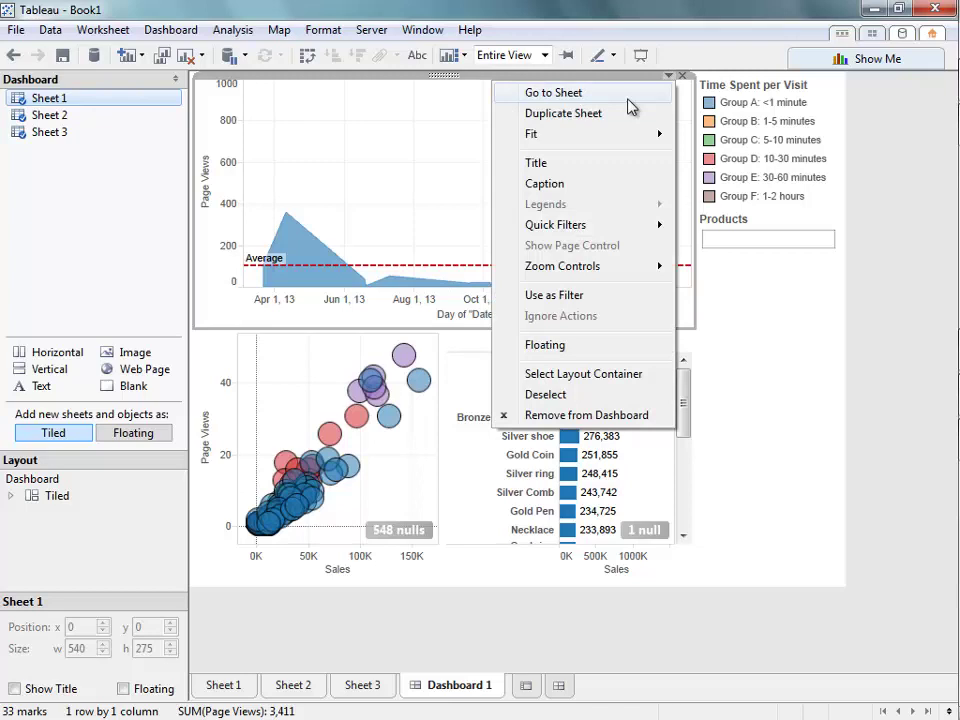
mouse_move(603, 232)
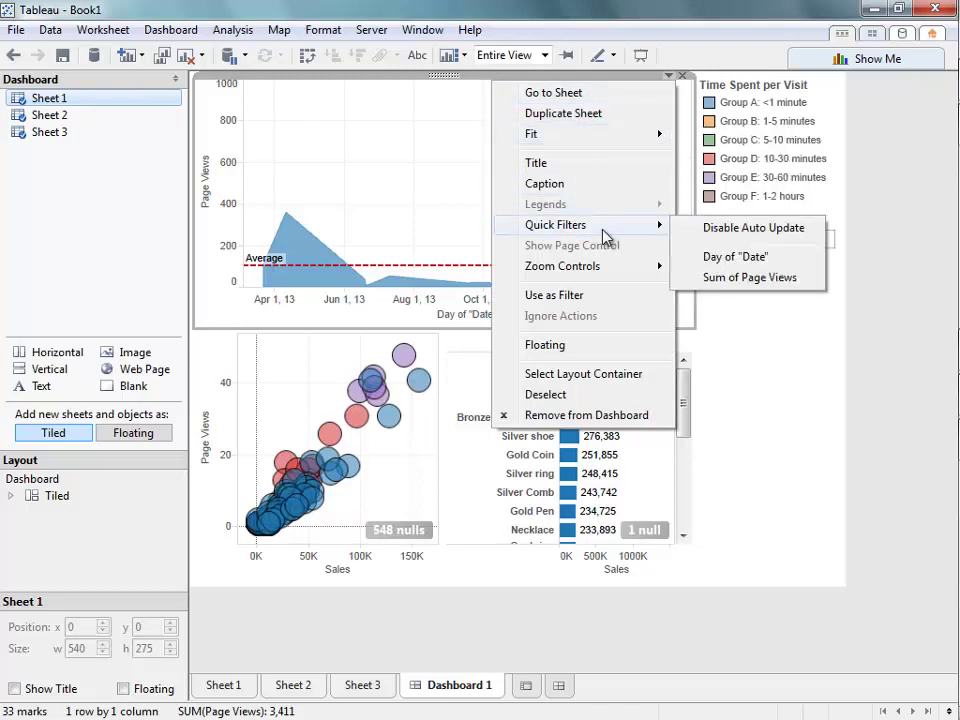
click(714, 258)
mouse_move(715, 303)
mouse_down()
mouse_move(739, 304)
mouse_move(711, 306)
mouse_up()
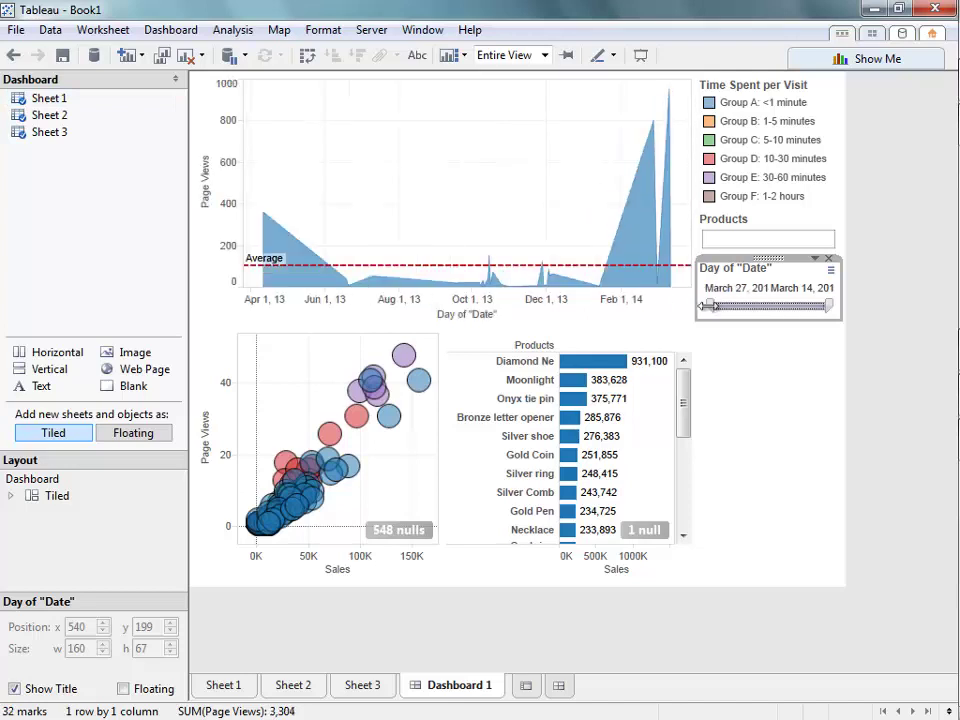
Move the Time Spent per Visit legend below the date filter.
click(784, 88)
drag(780, 385, 776, 422)
click(763, 358)
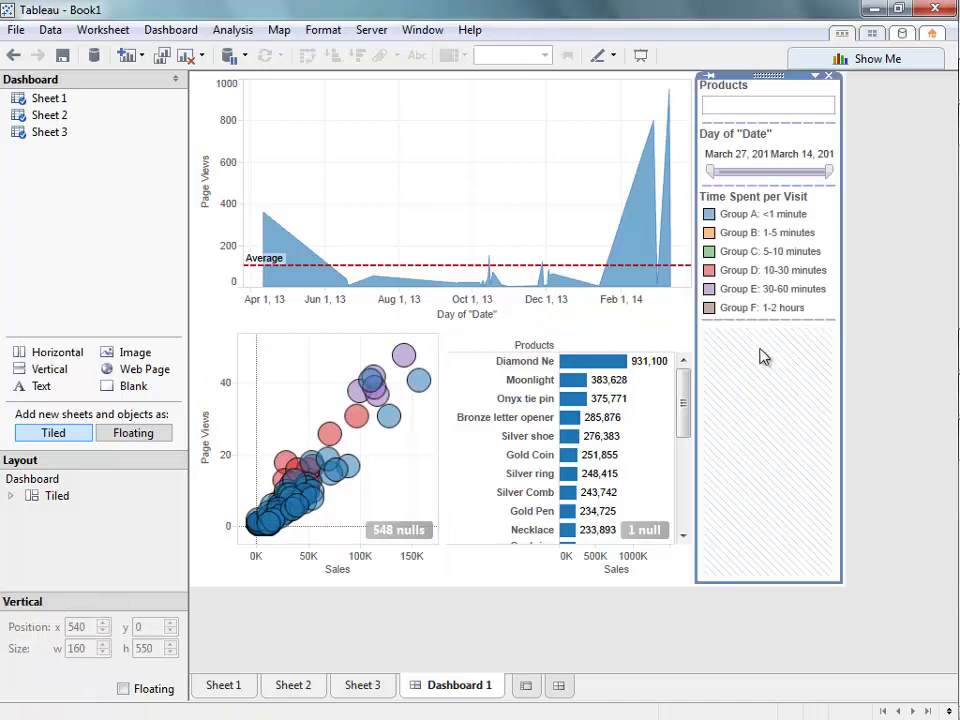
Highlight Groups A, B and C from the legend, then clear the highlight.
click(752, 216)
click(750, 234)
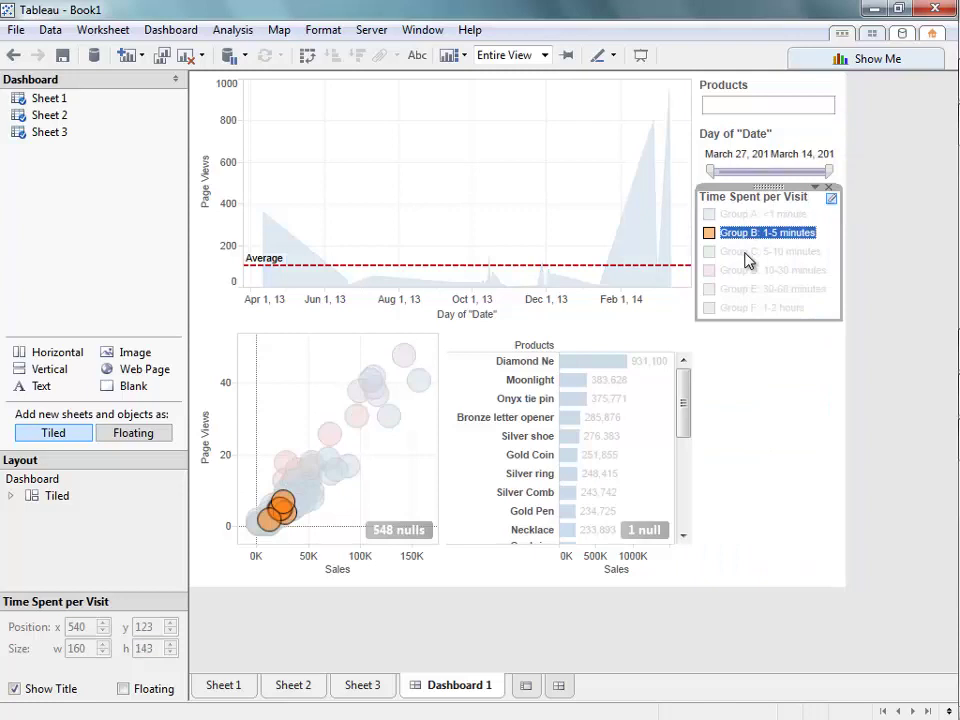
click(750, 252)
click(761, 349)
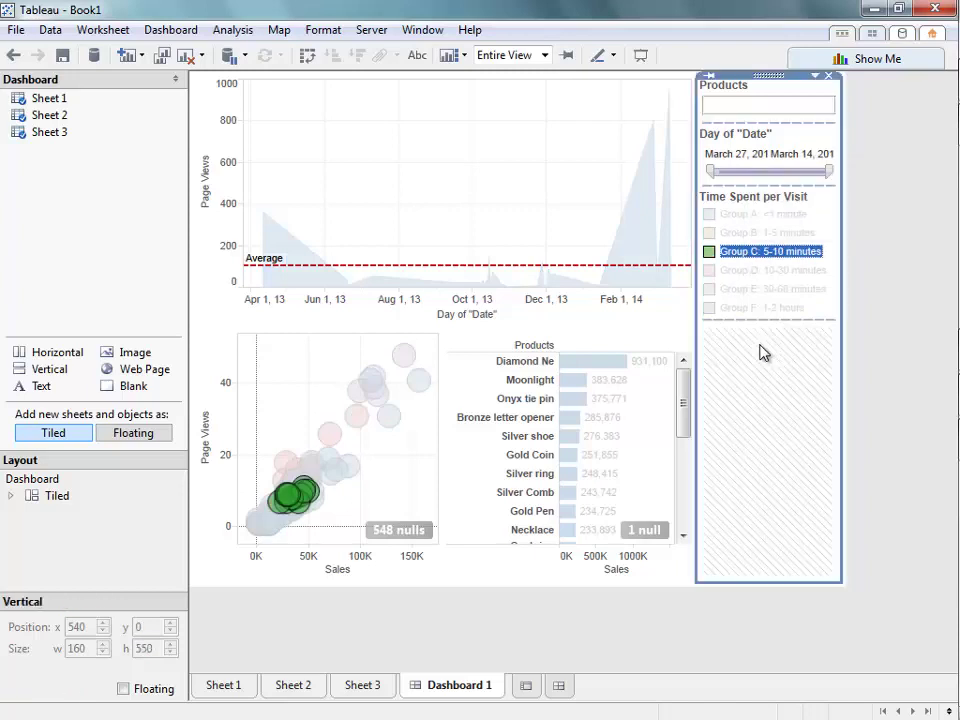
click(744, 254)
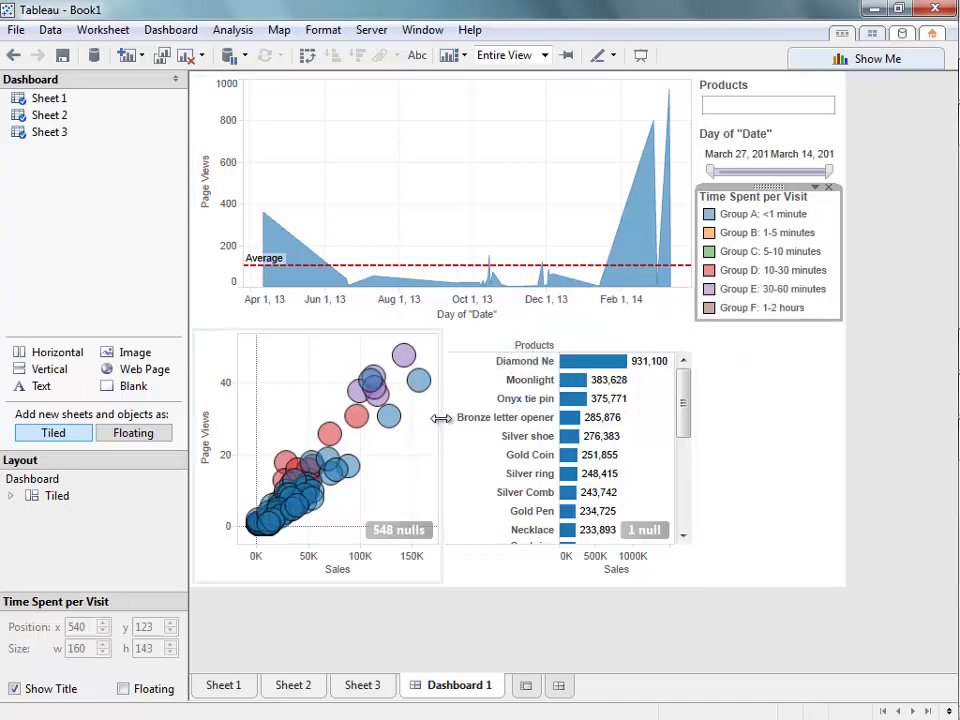
click(645, 340)
Enable Use as Filter on the product bar chart and test it with Onyx tie pin, Silver ring and Silver shoe.
click(668, 329)
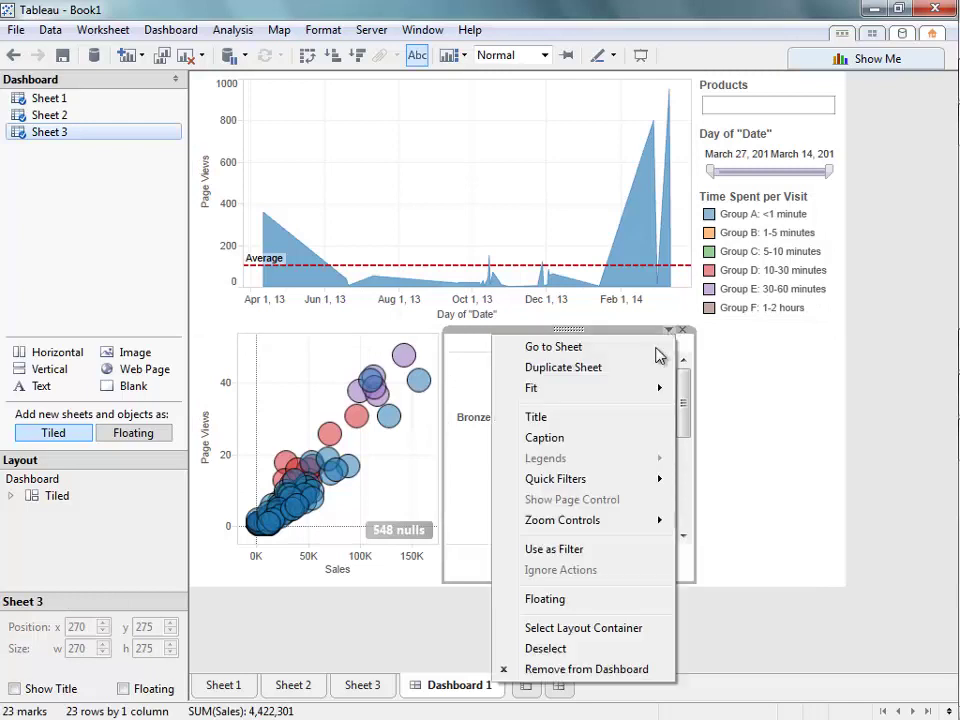
click(595, 551)
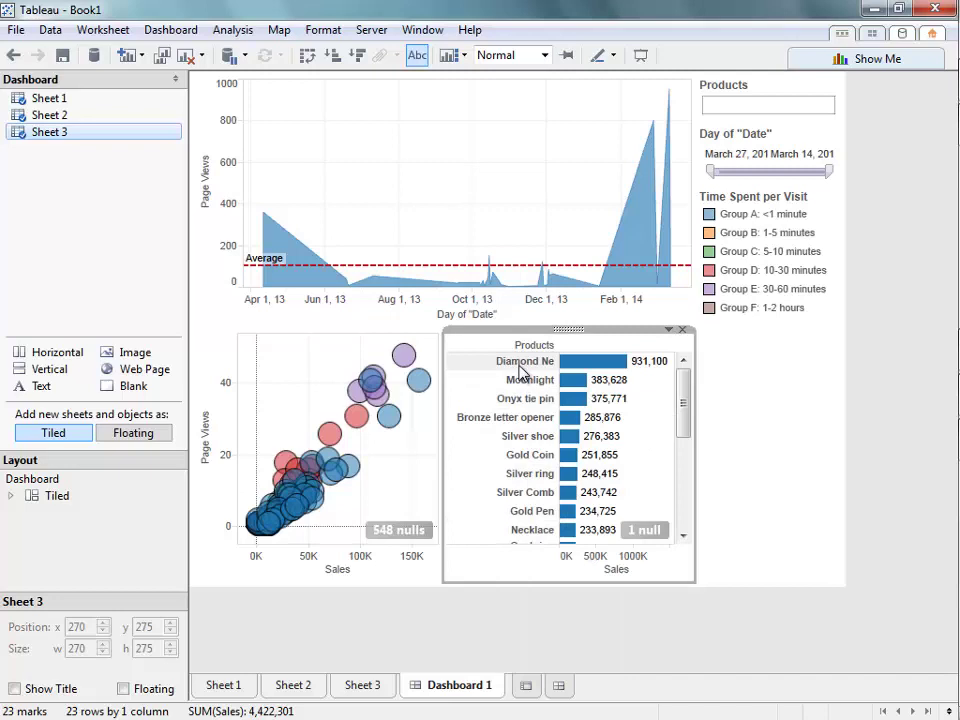
click(520, 400)
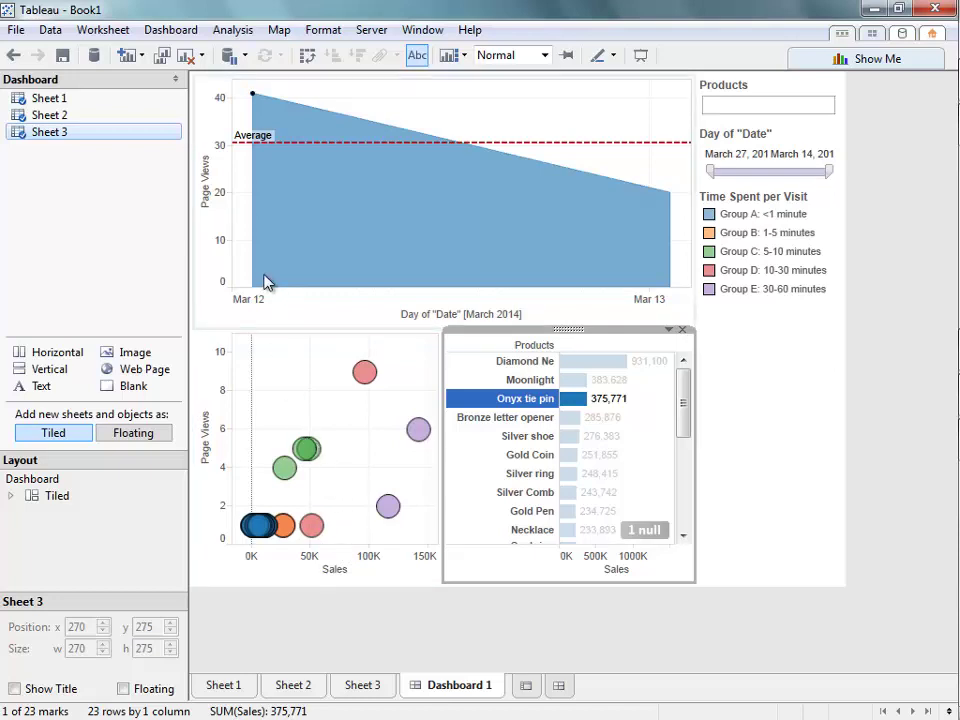
mouse_move(468, 287)
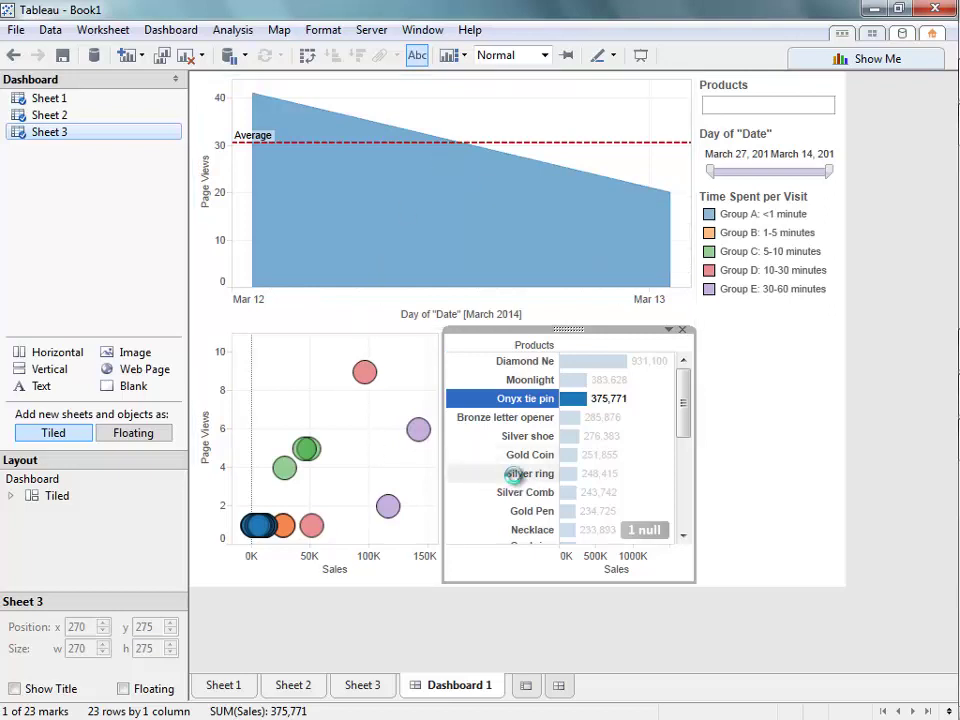
click(518, 480)
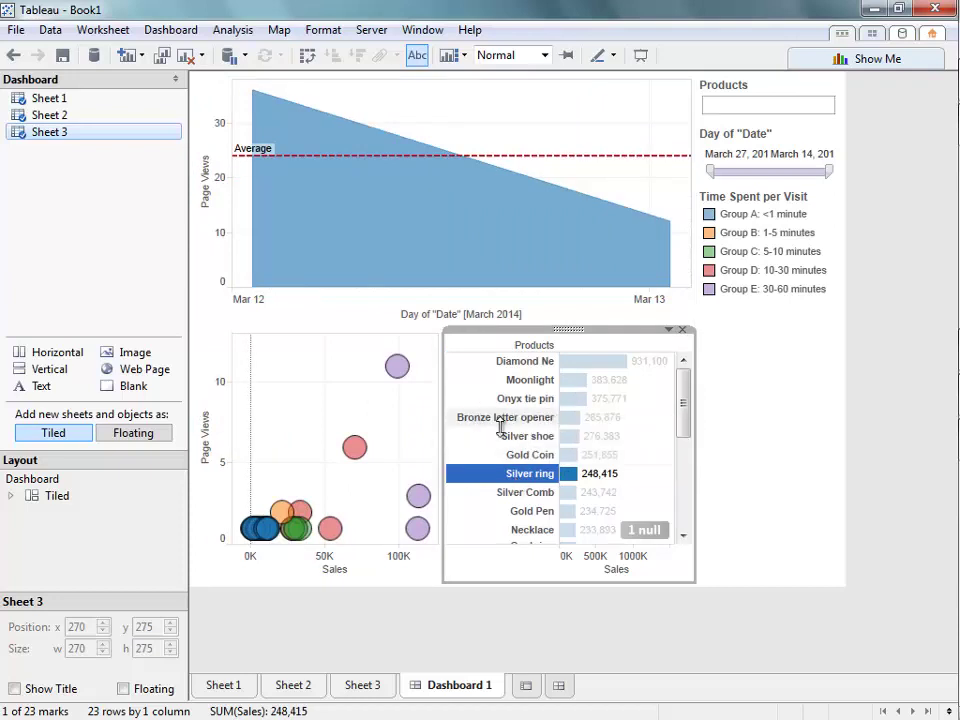
ctrl+click(512, 438)
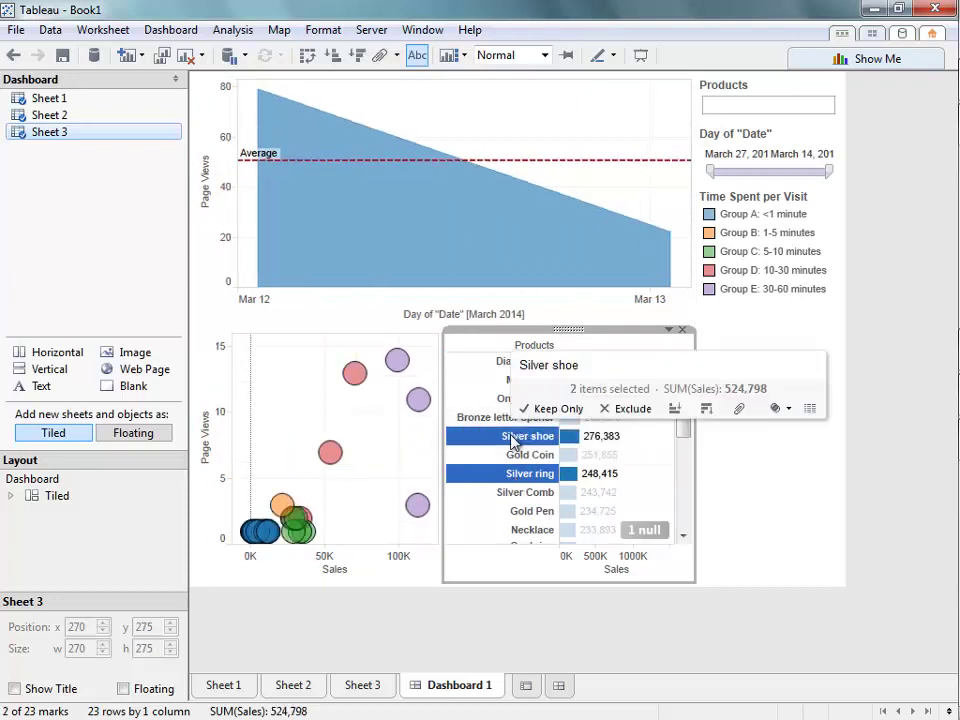
mouse_move(340, 458)
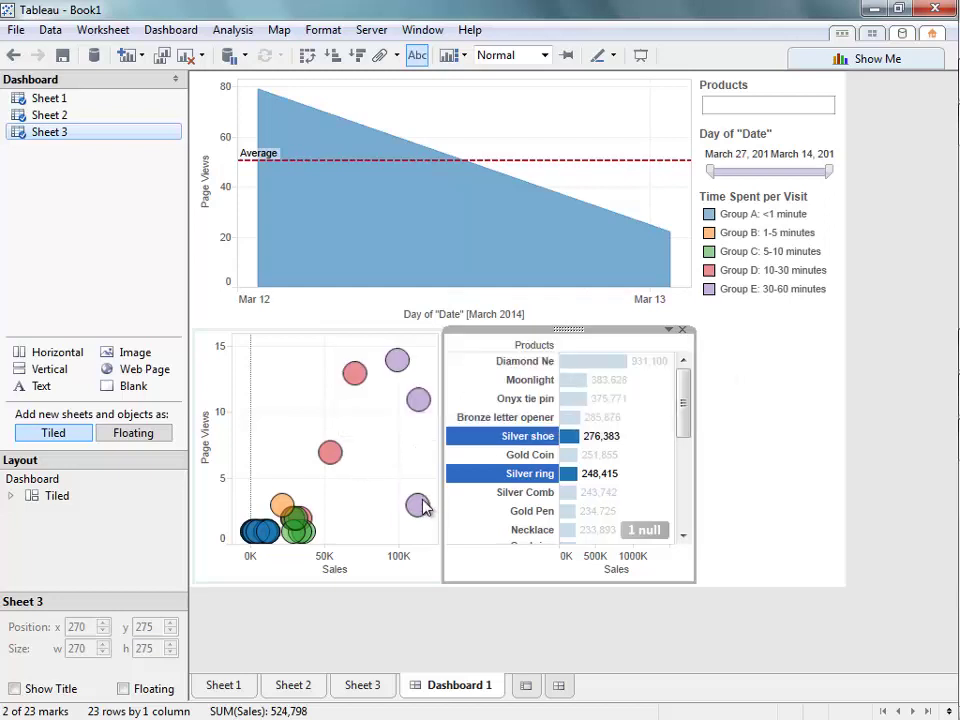
Deselect Silver shoe in the bar chart so both charts show April 2013–February 2014 unfiltered.
mouse_move(421, 508)
click(343, 424)
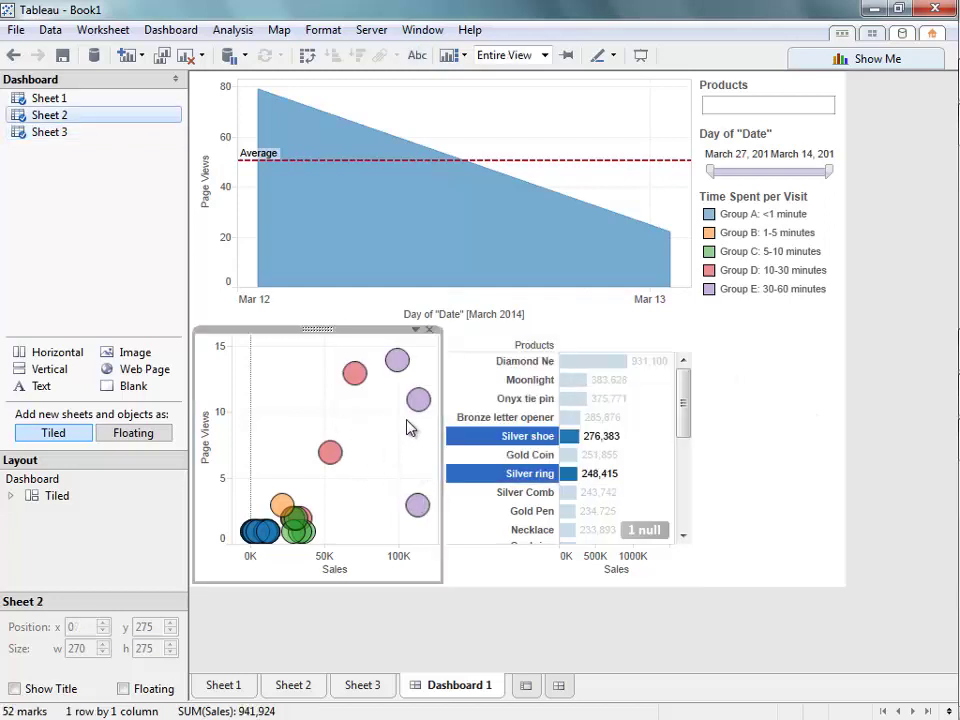
click(503, 441)
click(399, 446)
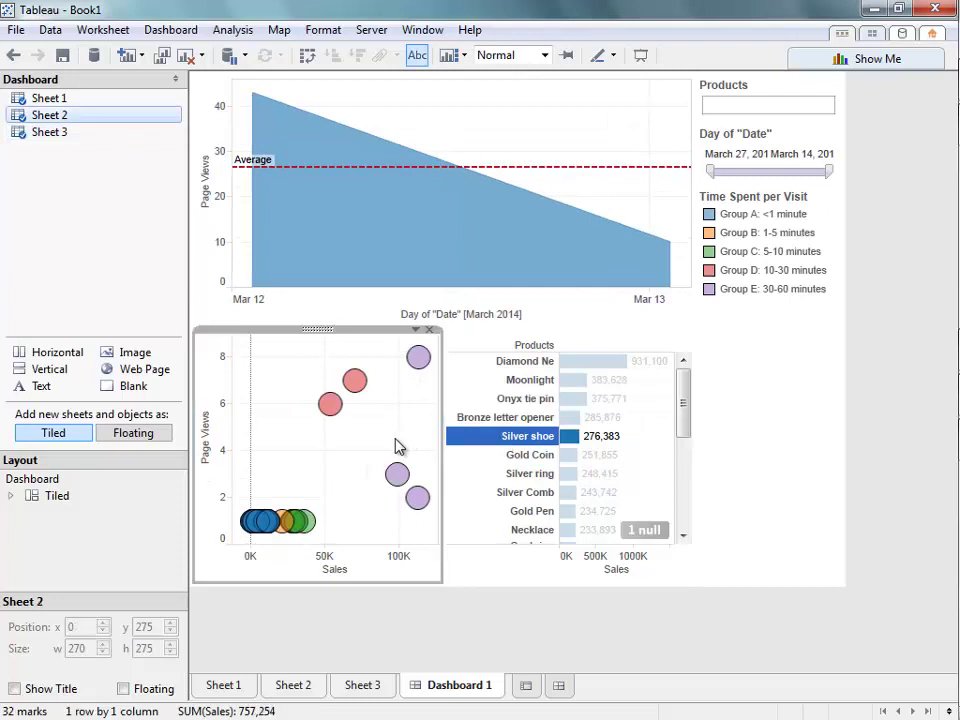
click(500, 440)
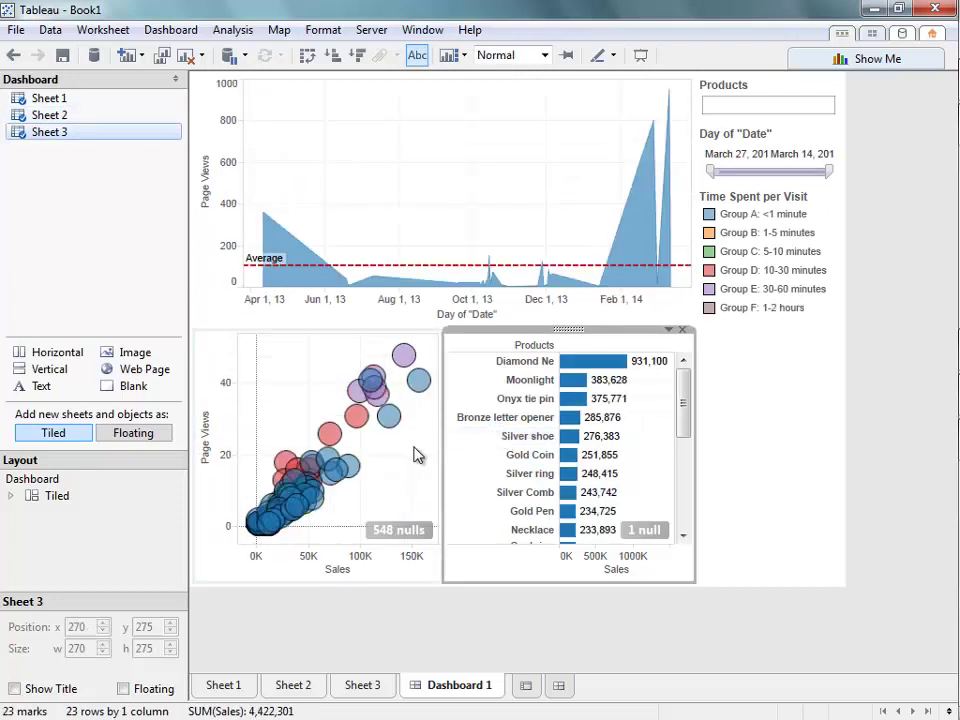